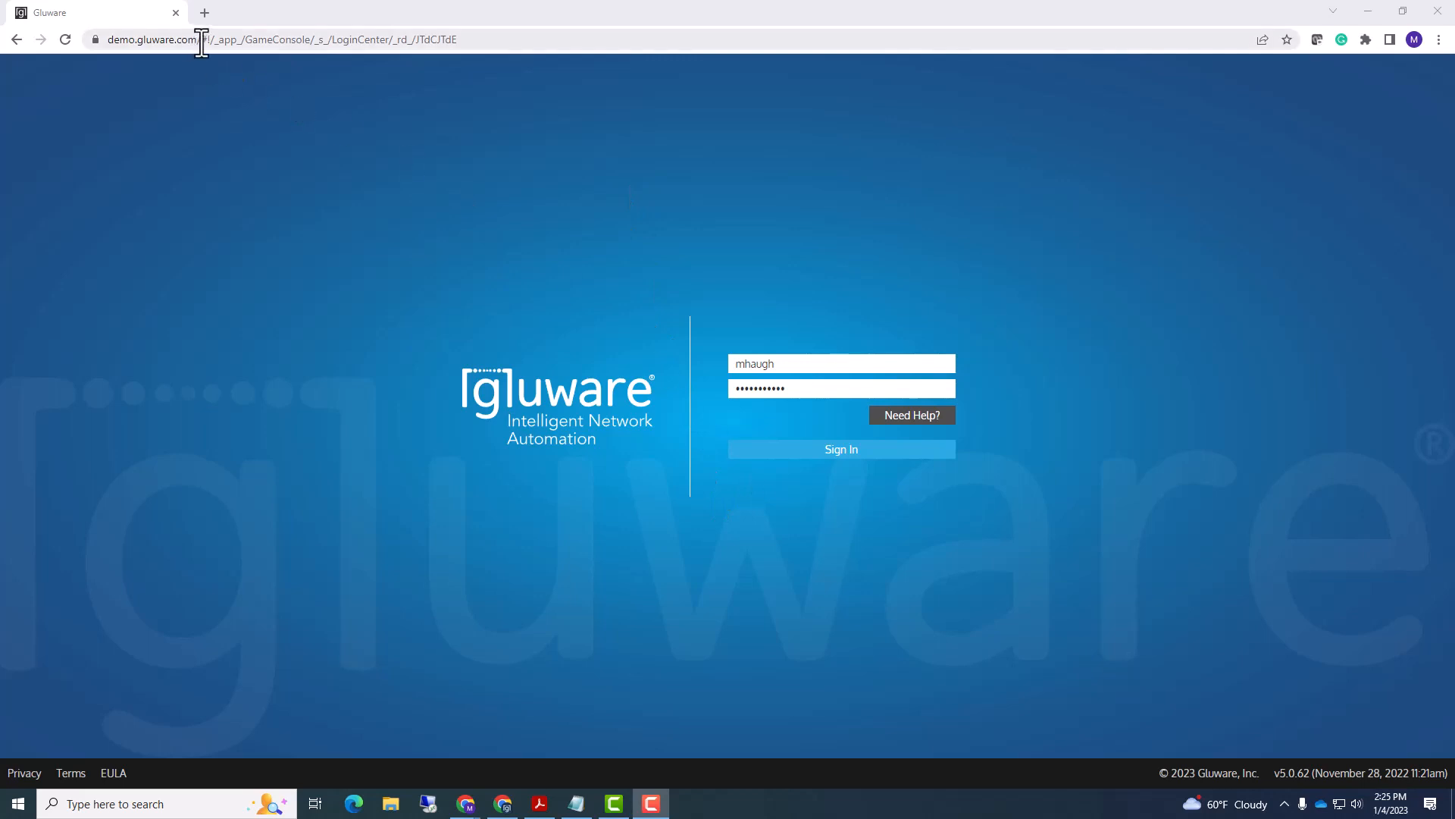
- Select the demo.gluware.com web address in the browser's address bar
{"action": "left_click_drag", "start_coordinate": [199, 43], "coordinate": [91, 53]}
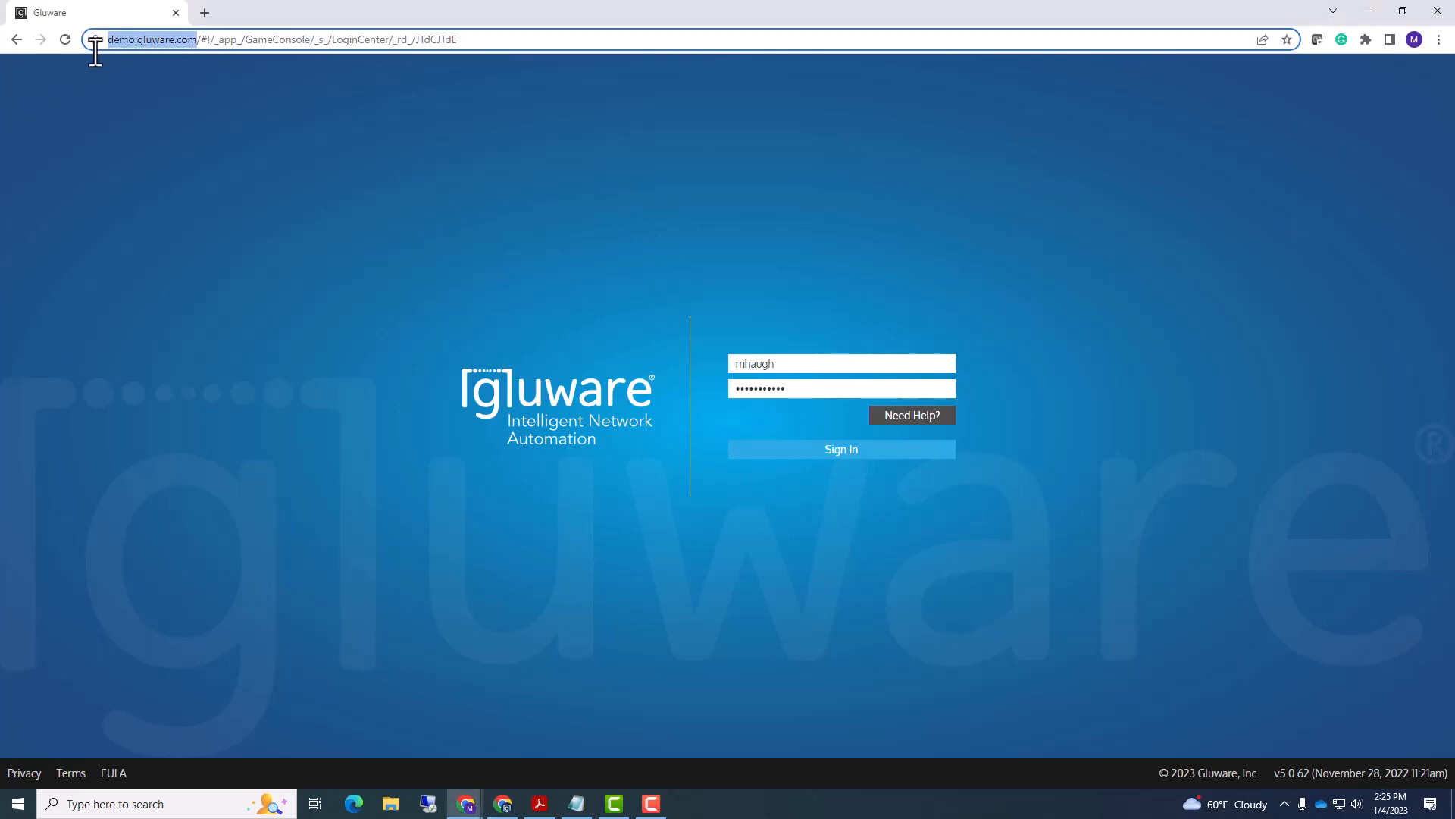
- Sign in, highlight the Device Manager title, and keep Test-Drive-POD-1 as the organization
{"action": "left_click", "coordinate": [762, 454]}
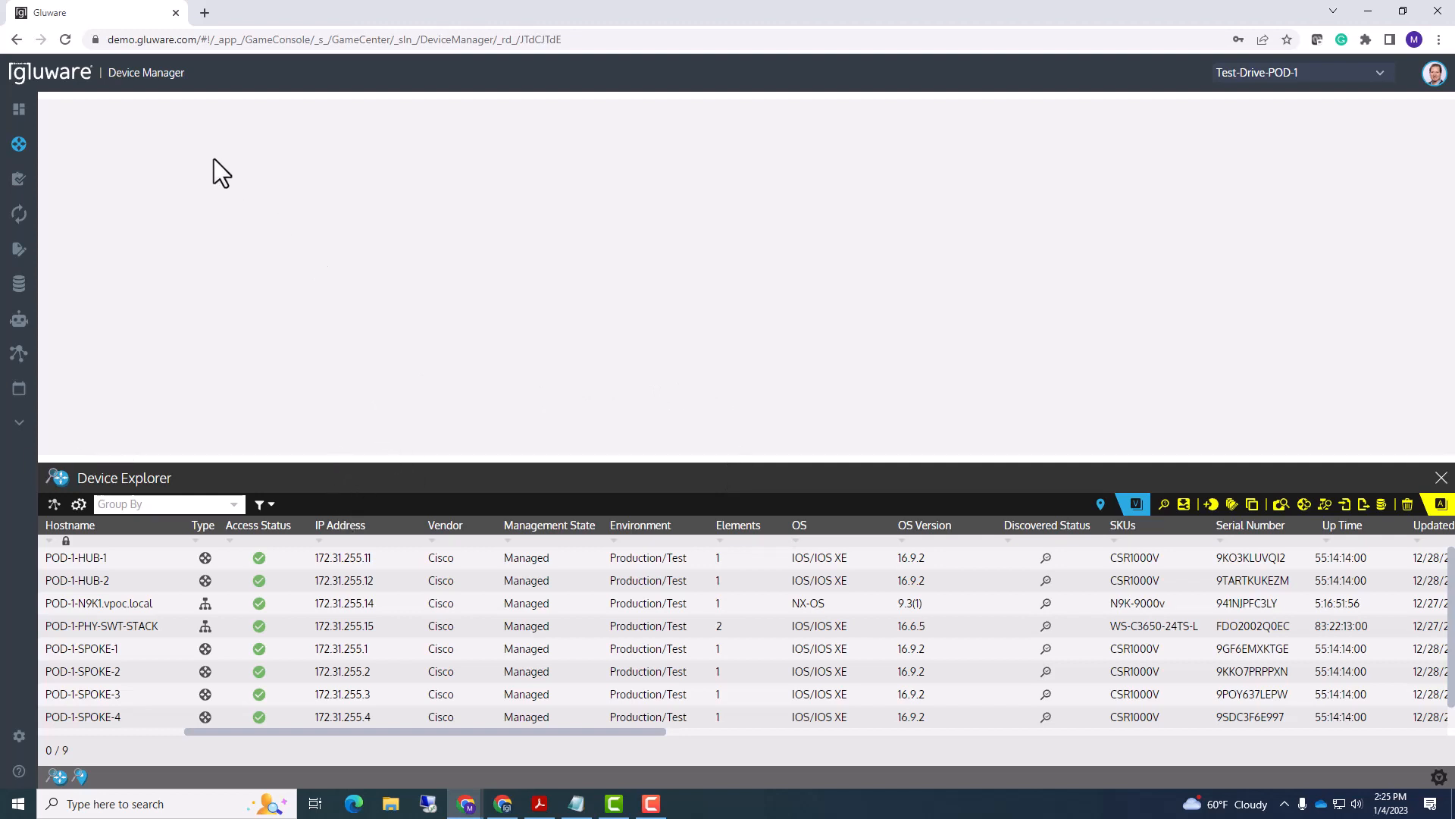
{"action": "double_click", "coordinate": [118, 72]}
{"action": "left_click_drag", "start_coordinate": [183, 79], "coordinate": [186, 79]}
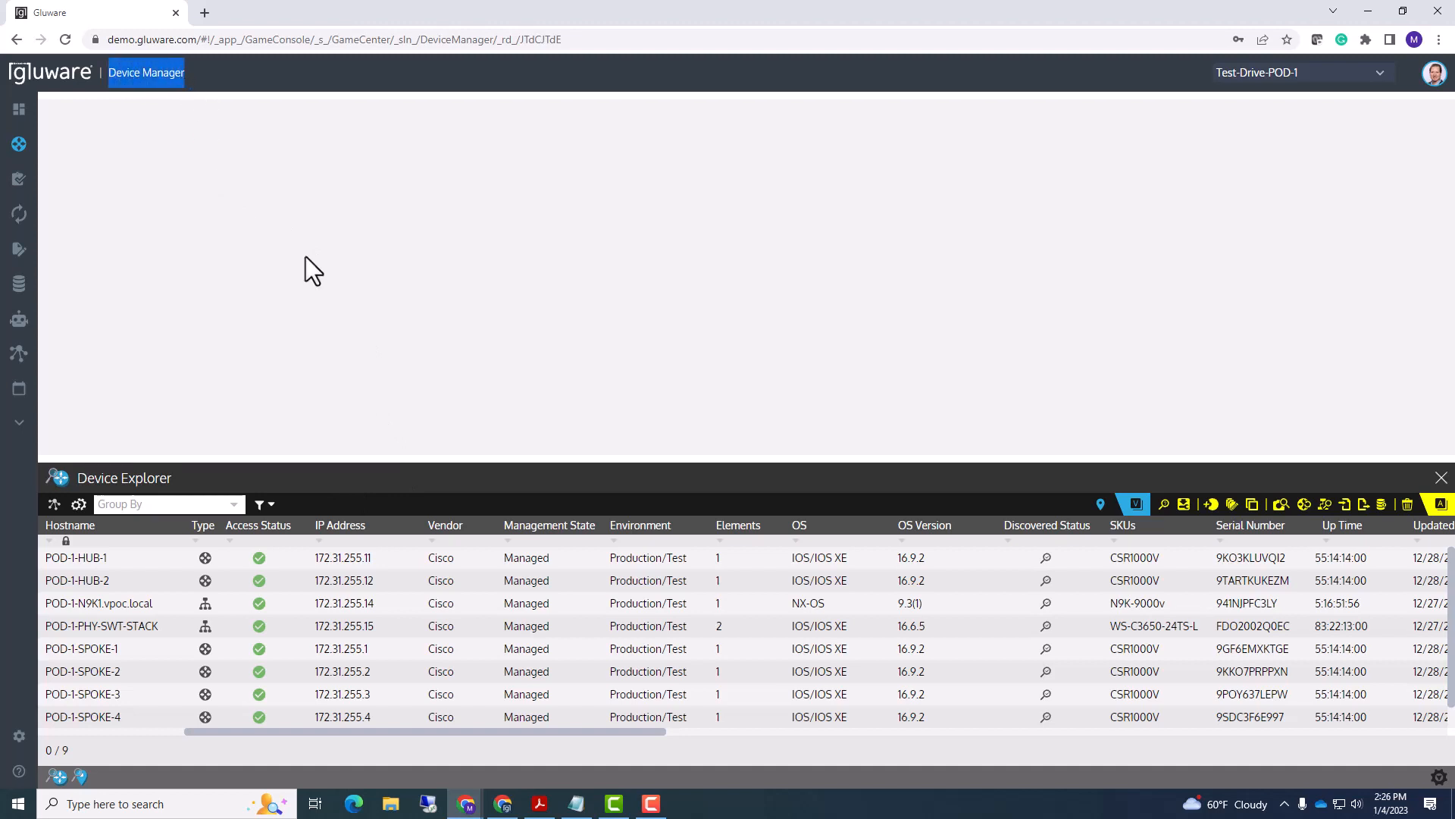
{"action": "left_click", "coordinate": [1381, 76]}
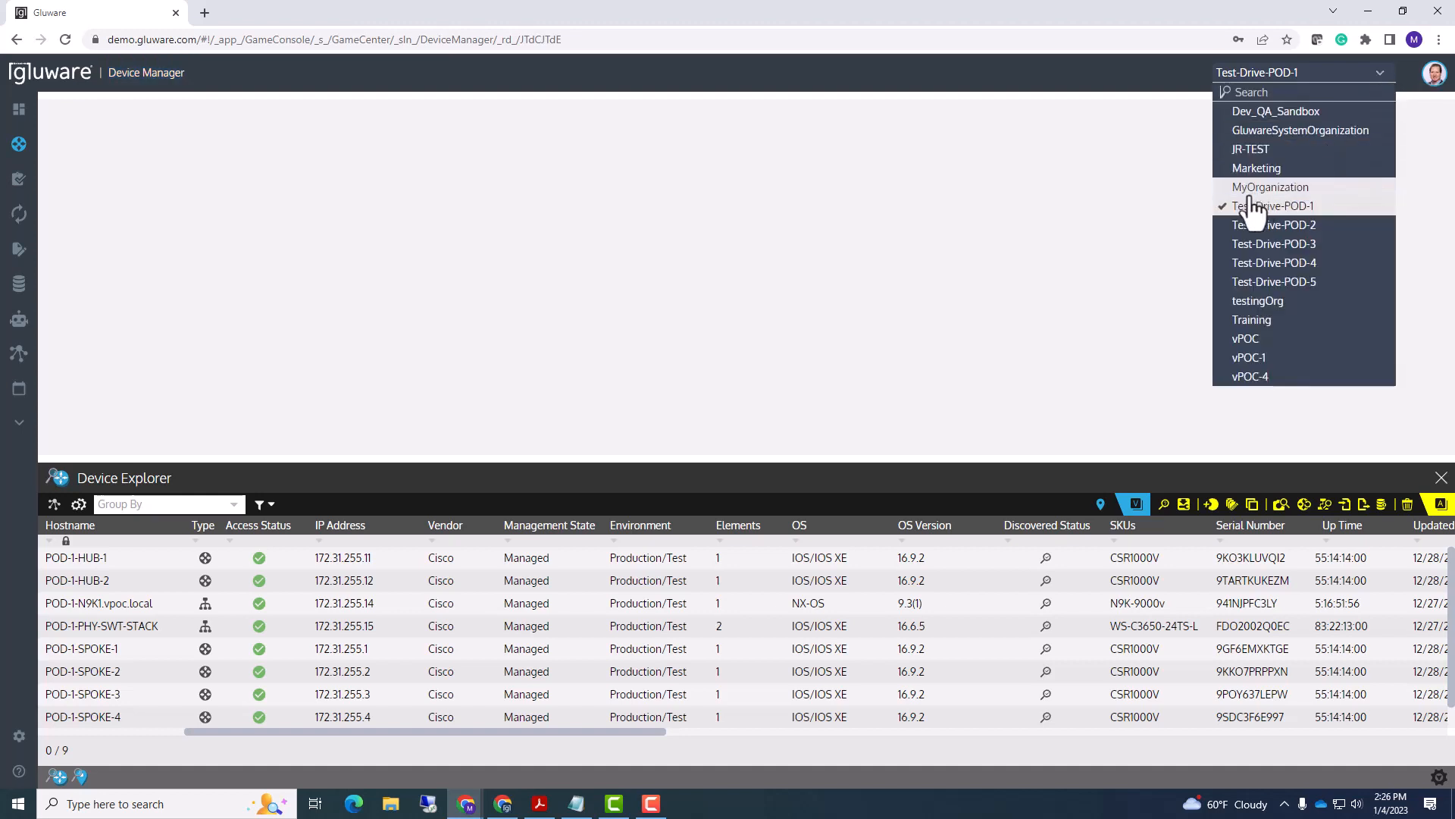
{"action": "left_click", "coordinate": [1319, 208]}
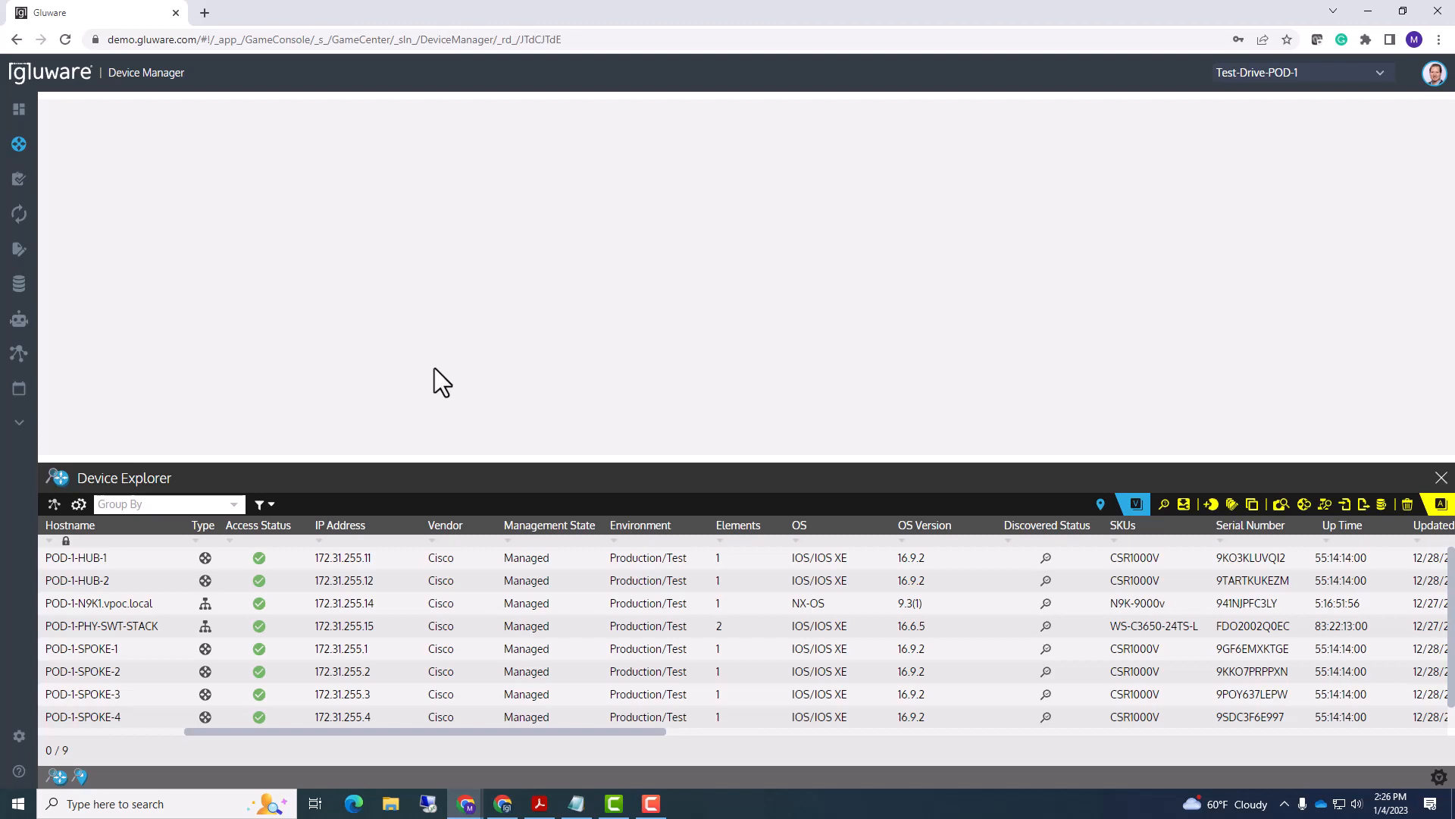
- Expand the sidebar to reveal Config Drift and Audit's Devices and Audit Policies options
{"action": "mouse_move", "coordinate": [28, 261]}
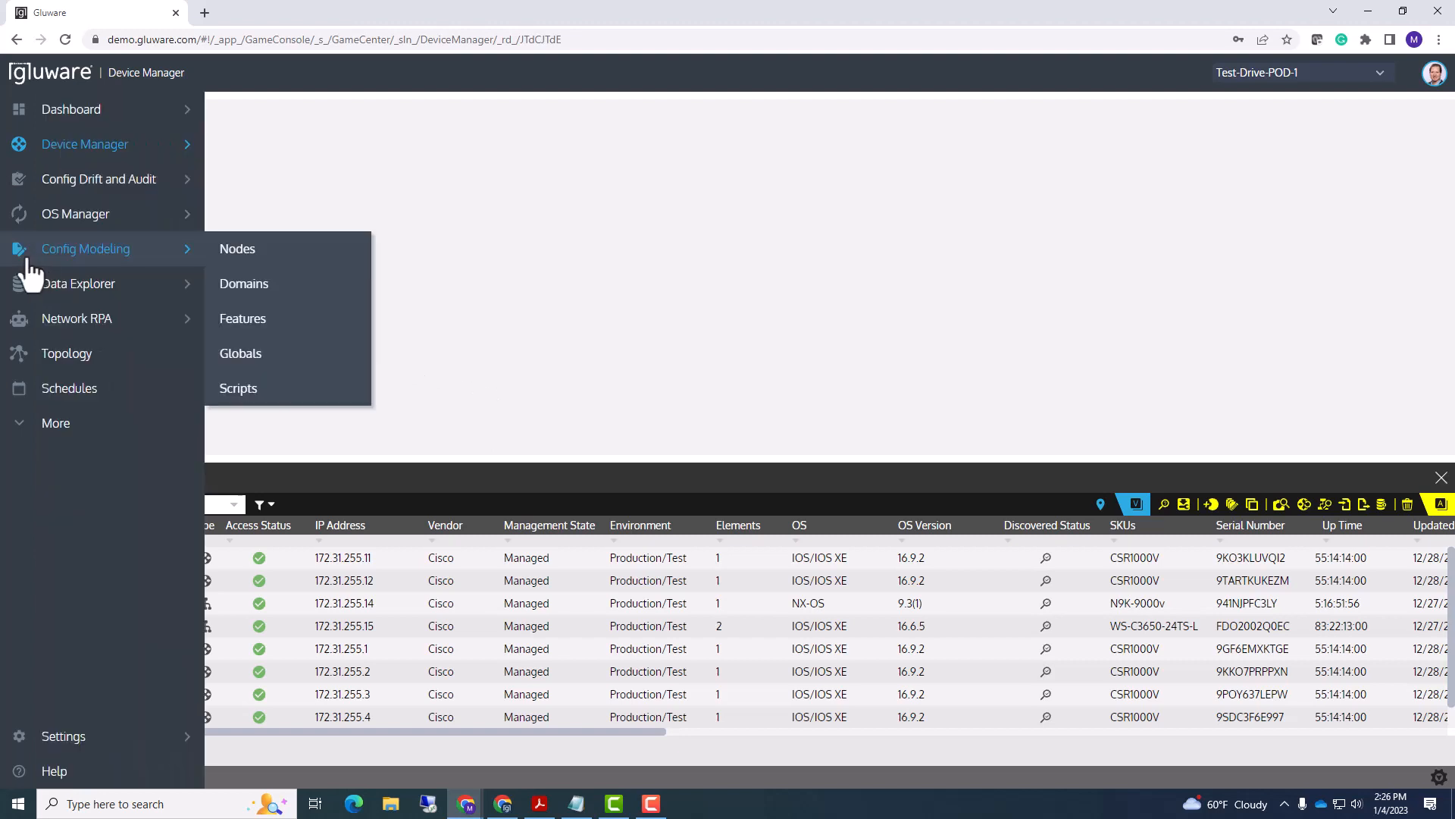
{"action": "mouse_move", "coordinate": [48, 195]}
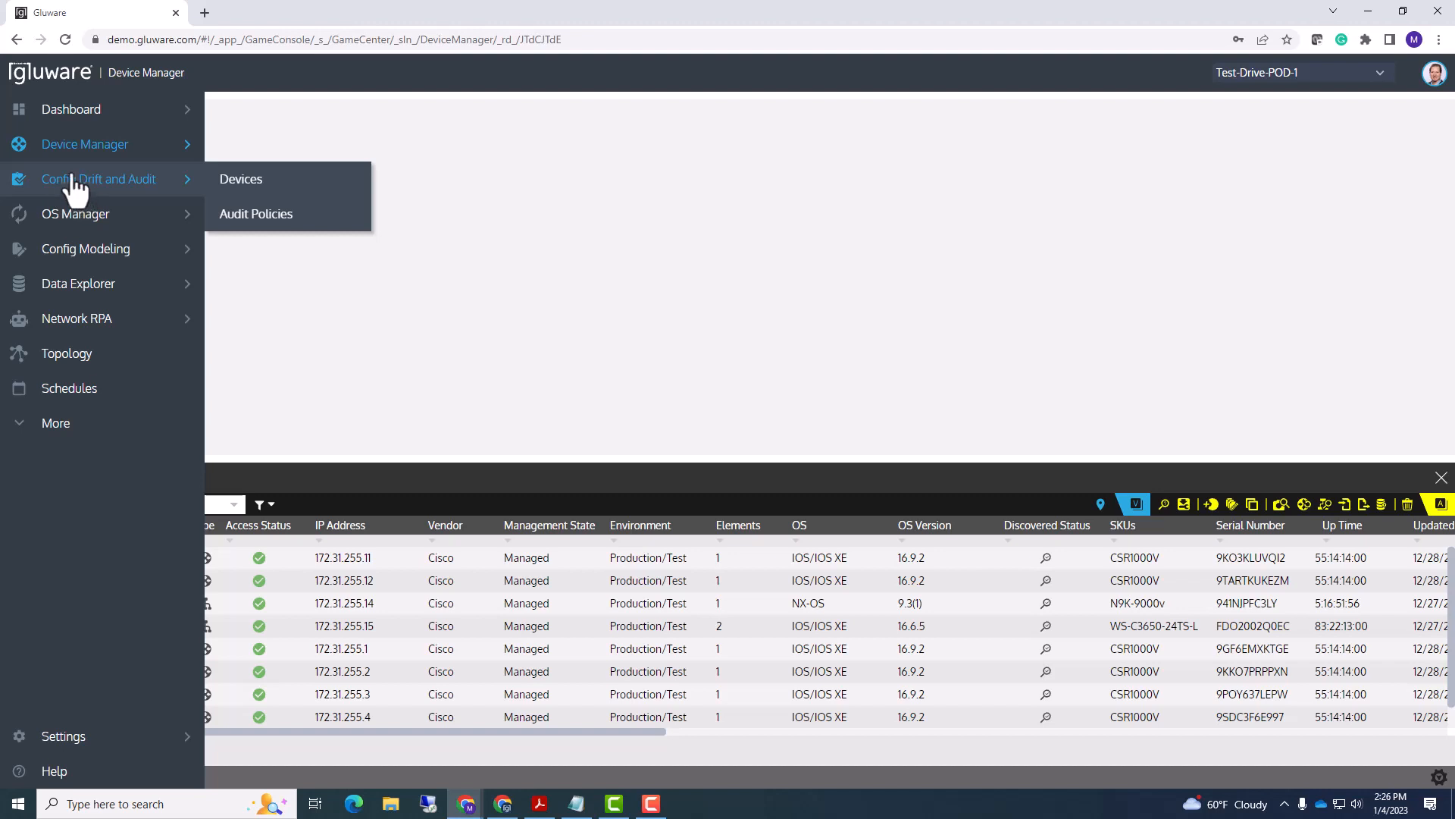
{"action": "mouse_move", "coordinate": [83, 228]}
{"action": "mouse_move", "coordinate": [63, 182]}
{"action": "left_mouse_down"}
{"action": "mouse_move", "coordinate": [65, 223]}
{"action": "mouse_move", "coordinate": [66, 182]}
{"action": "left_mouse_up"}
- Go to Config Drift and Audit > Devices and enlarge the list to show all nine devices
{"action": "left_click", "coordinate": [114, 191]}
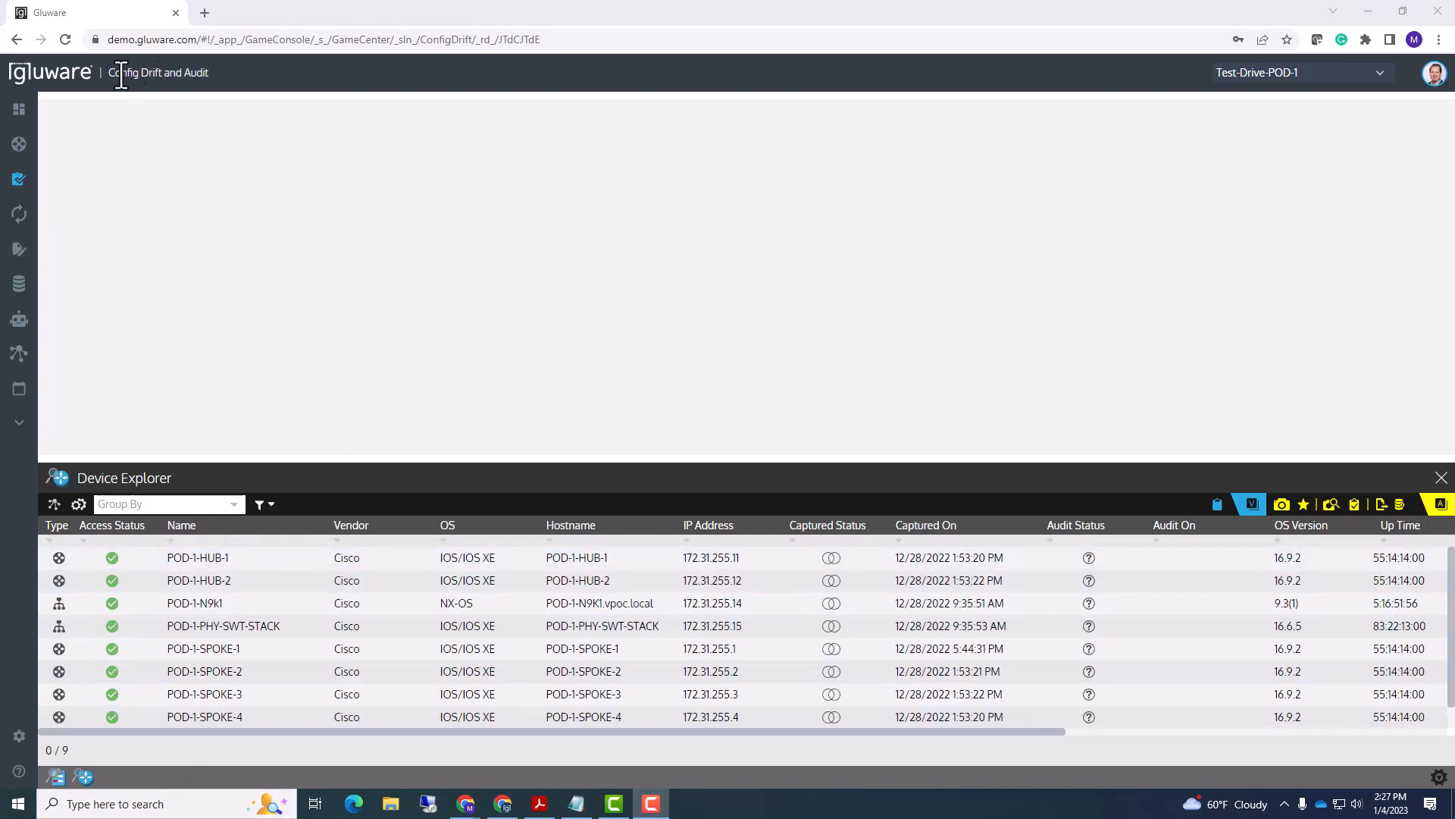
{"action": "left_click_drag", "start_coordinate": [108, 72], "coordinate": [220, 75]}
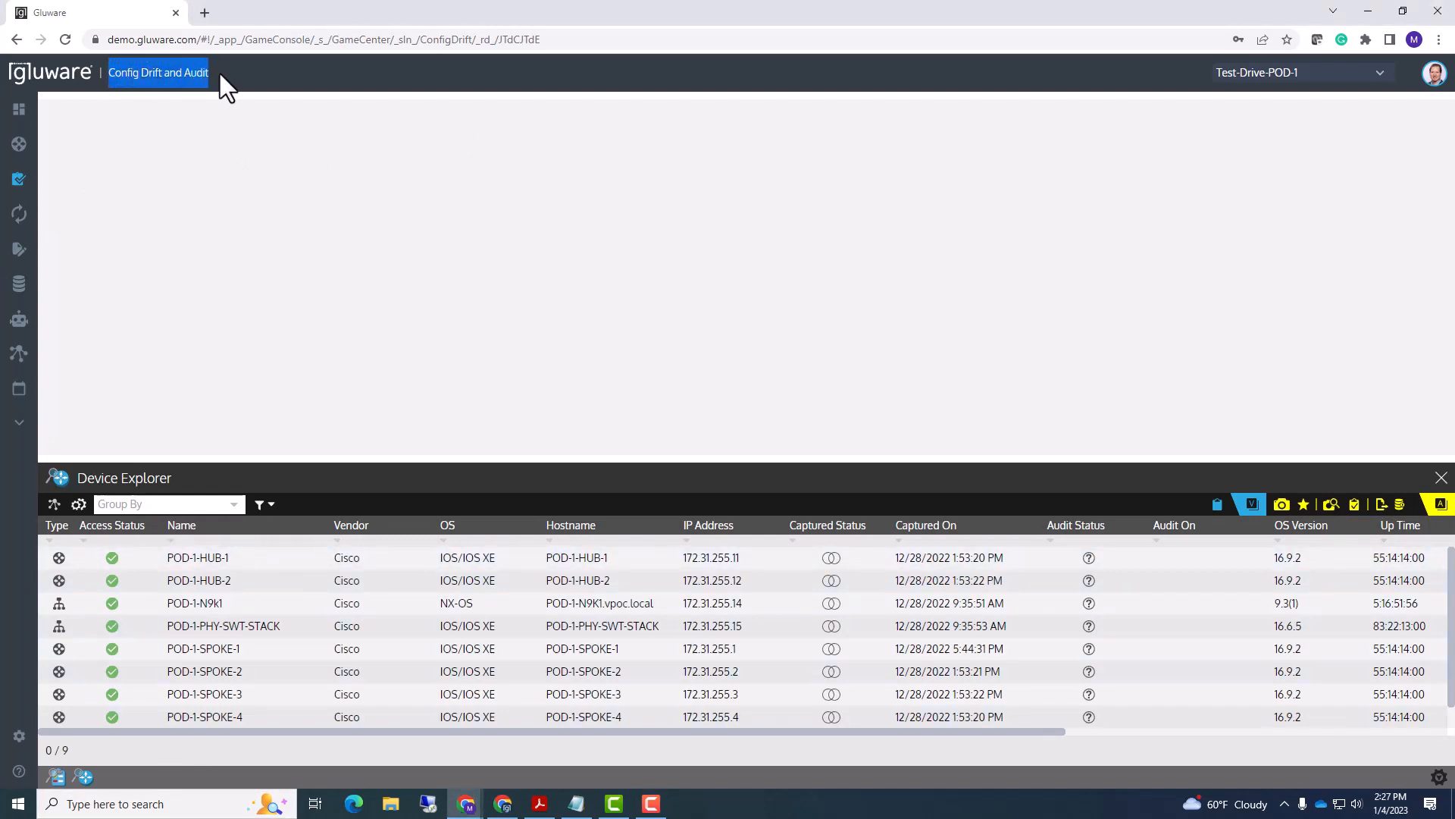
{"action": "left_click", "coordinate": [232, 73]}
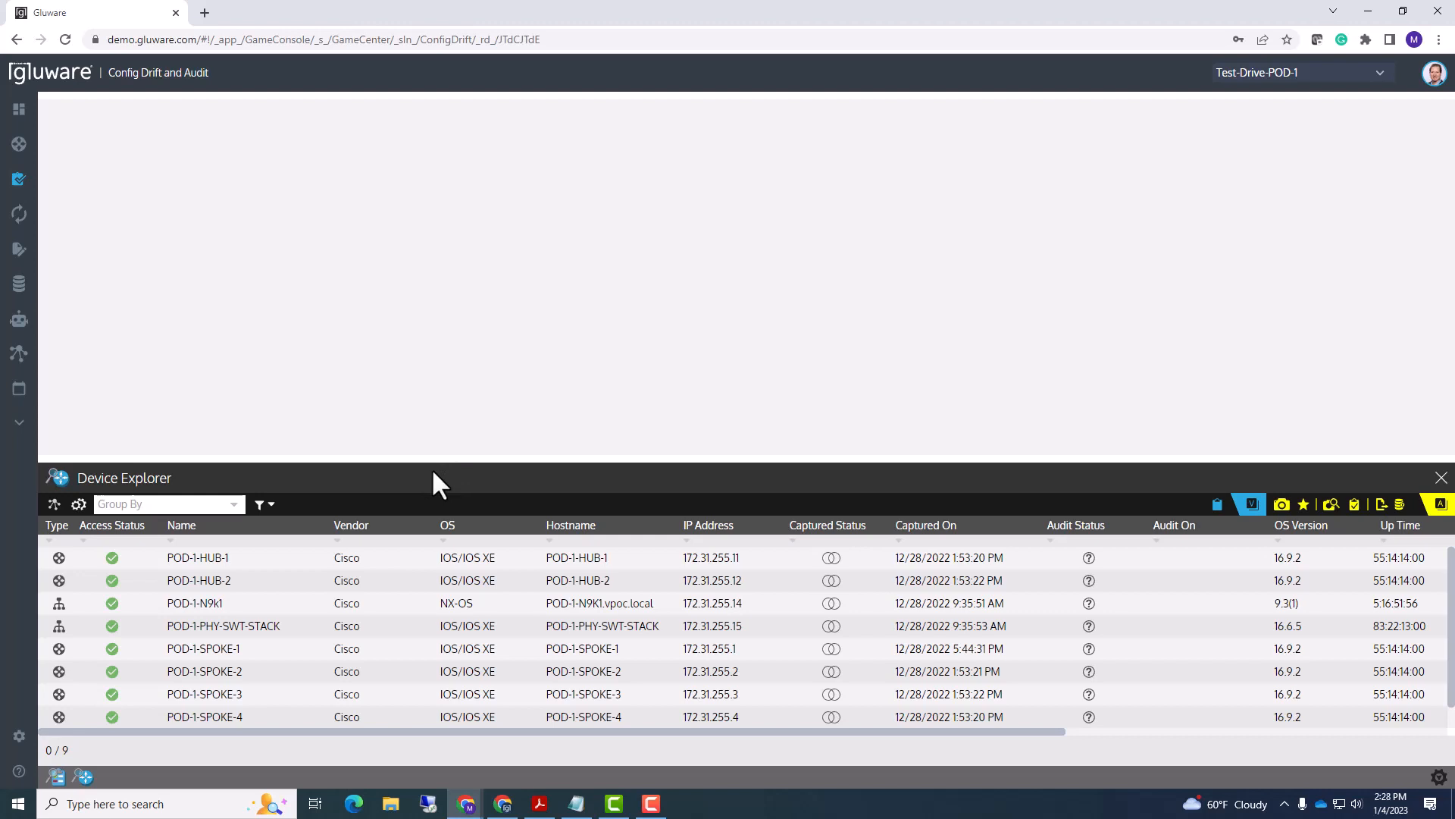
{"action": "left_click_drag", "start_coordinate": [419, 459], "coordinate": [419, 410]}
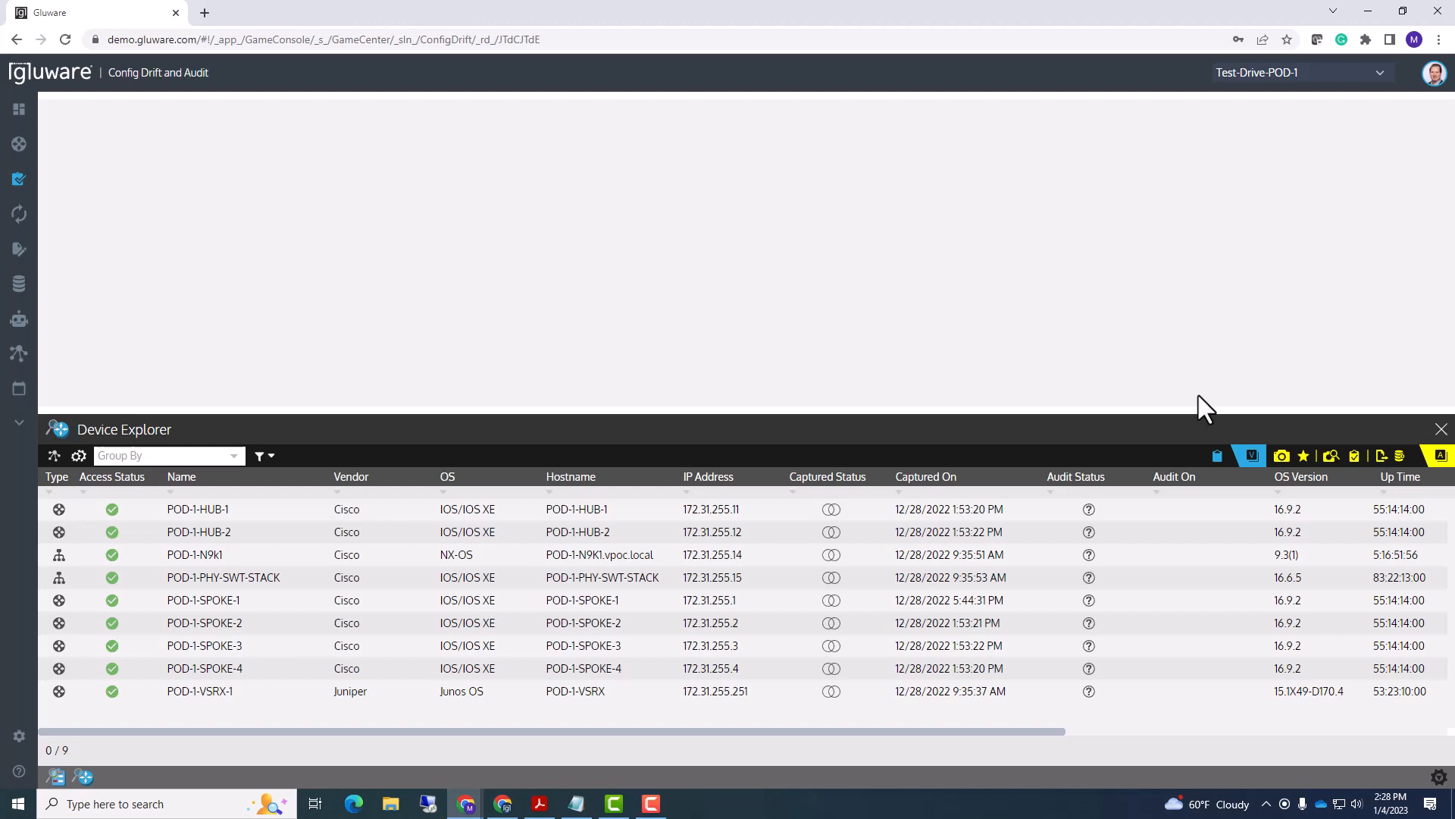
{"action": "left_click", "coordinate": [1217, 458]}
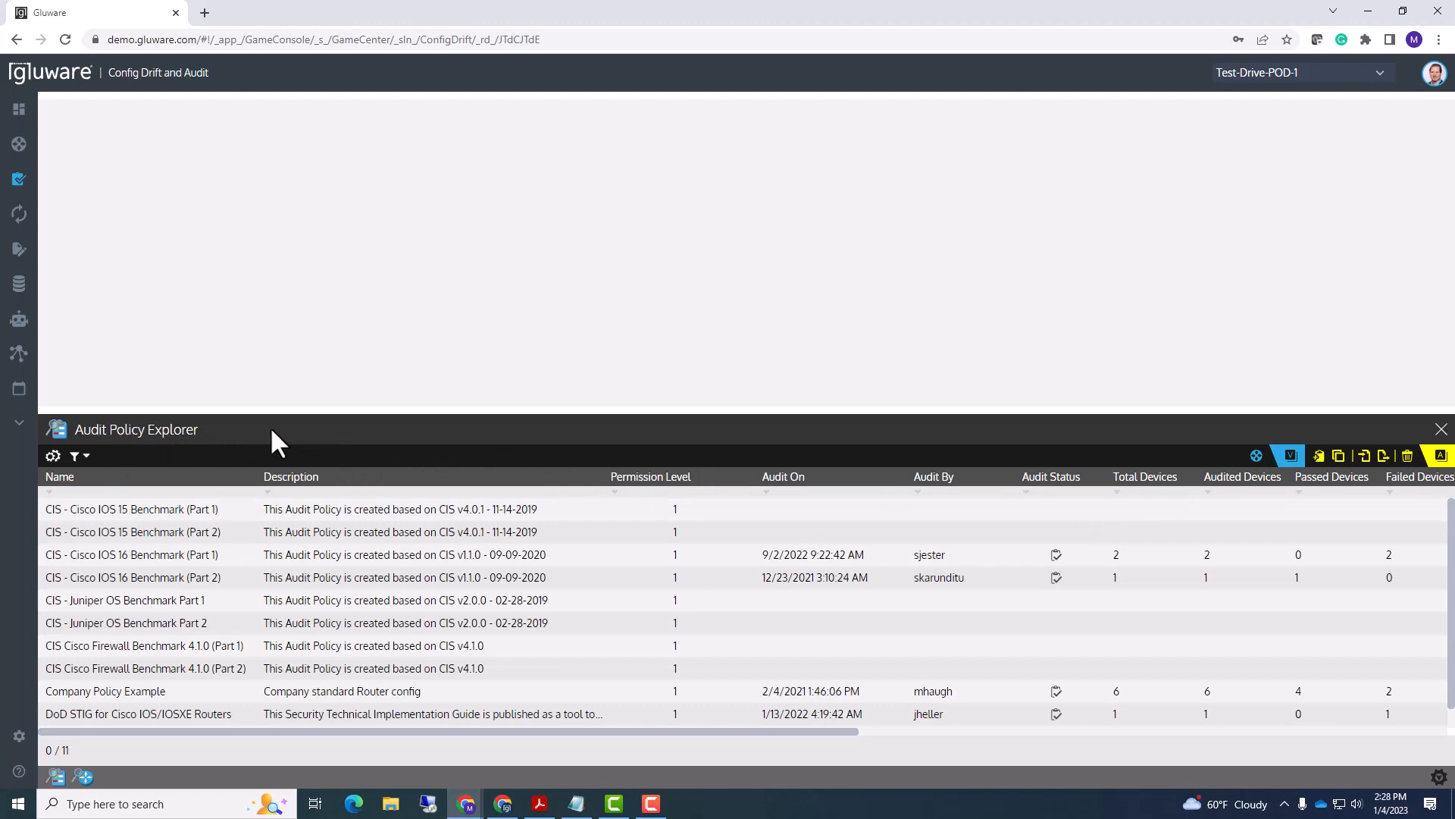
{"action": "left_click", "coordinate": [1256, 458]}
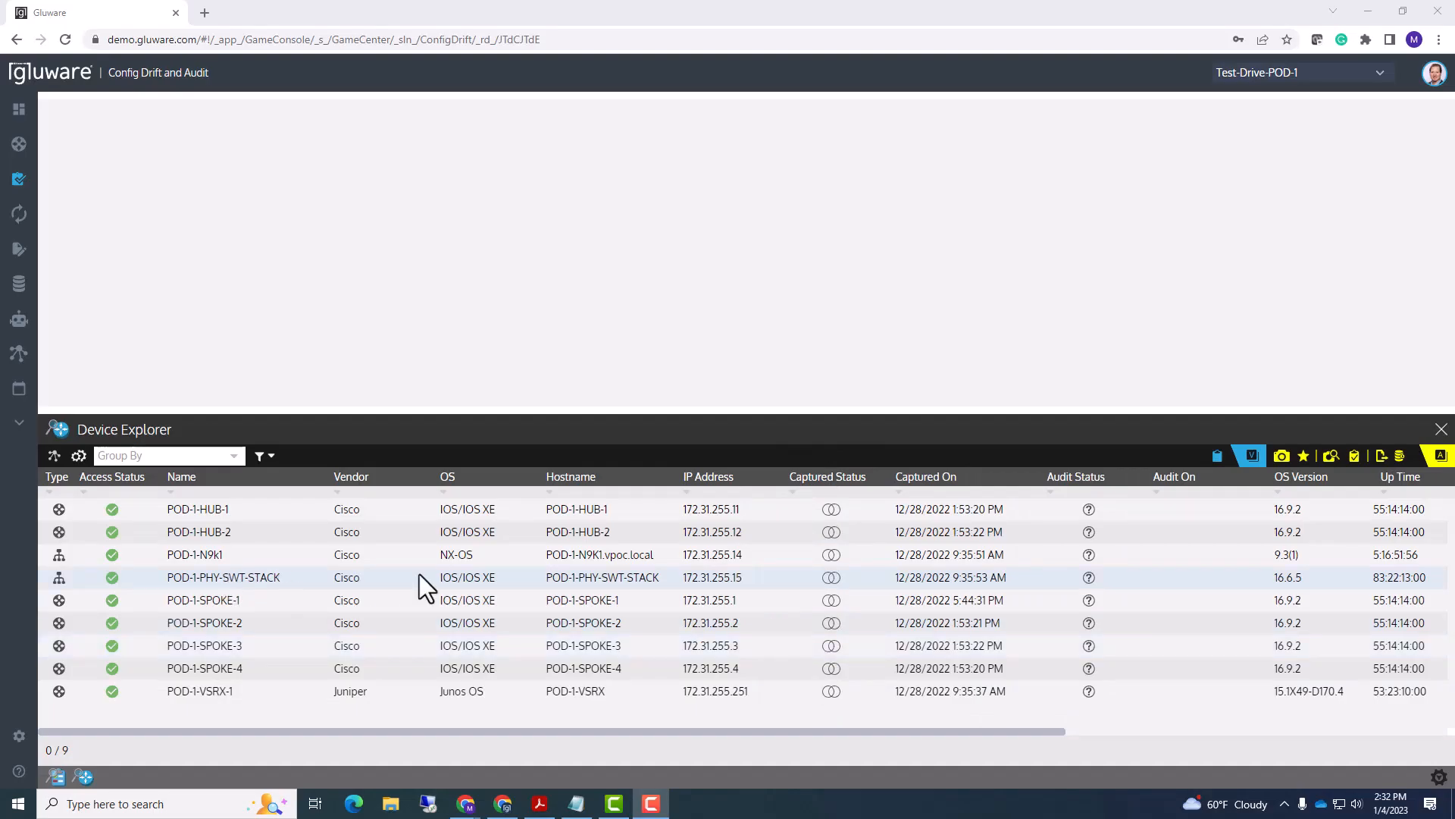
- Browse the column chooser, then move the Captured Status column to follow IP Address
{"action": "left_click", "coordinate": [80, 459]}
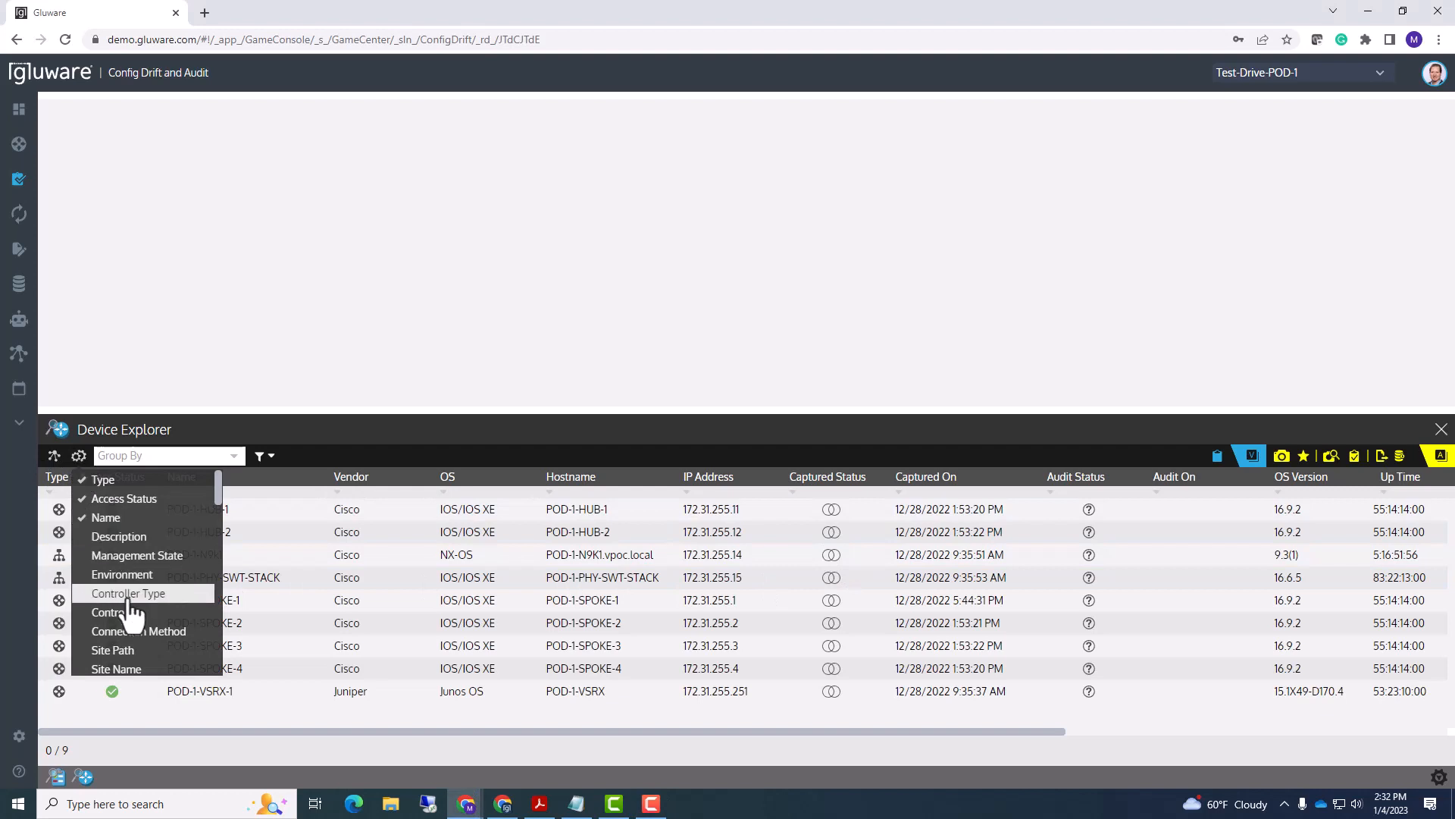
{"action": "scroll", "coordinate": [148, 565], "scroll_direction": "down", "scroll_amount": 2}
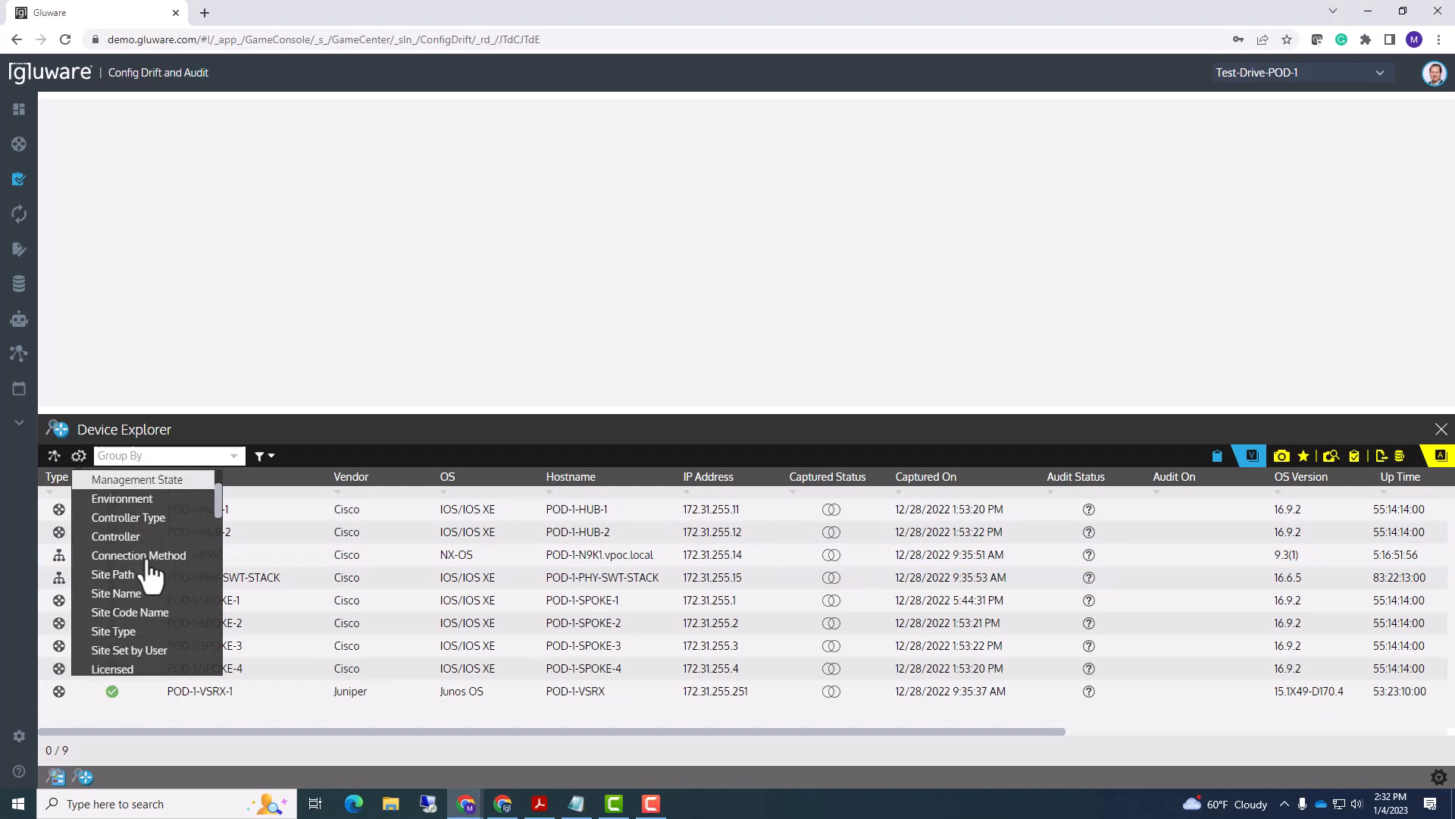
{"action": "scroll", "coordinate": [148, 572], "scroll_direction": "down", "scroll_amount": 2}
{"action": "scroll", "coordinate": [146, 568], "scroll_direction": "up", "scroll_amount": 4}
{"action": "scroll", "coordinate": [151, 557], "scroll_direction": "down", "scroll_amount": 8}
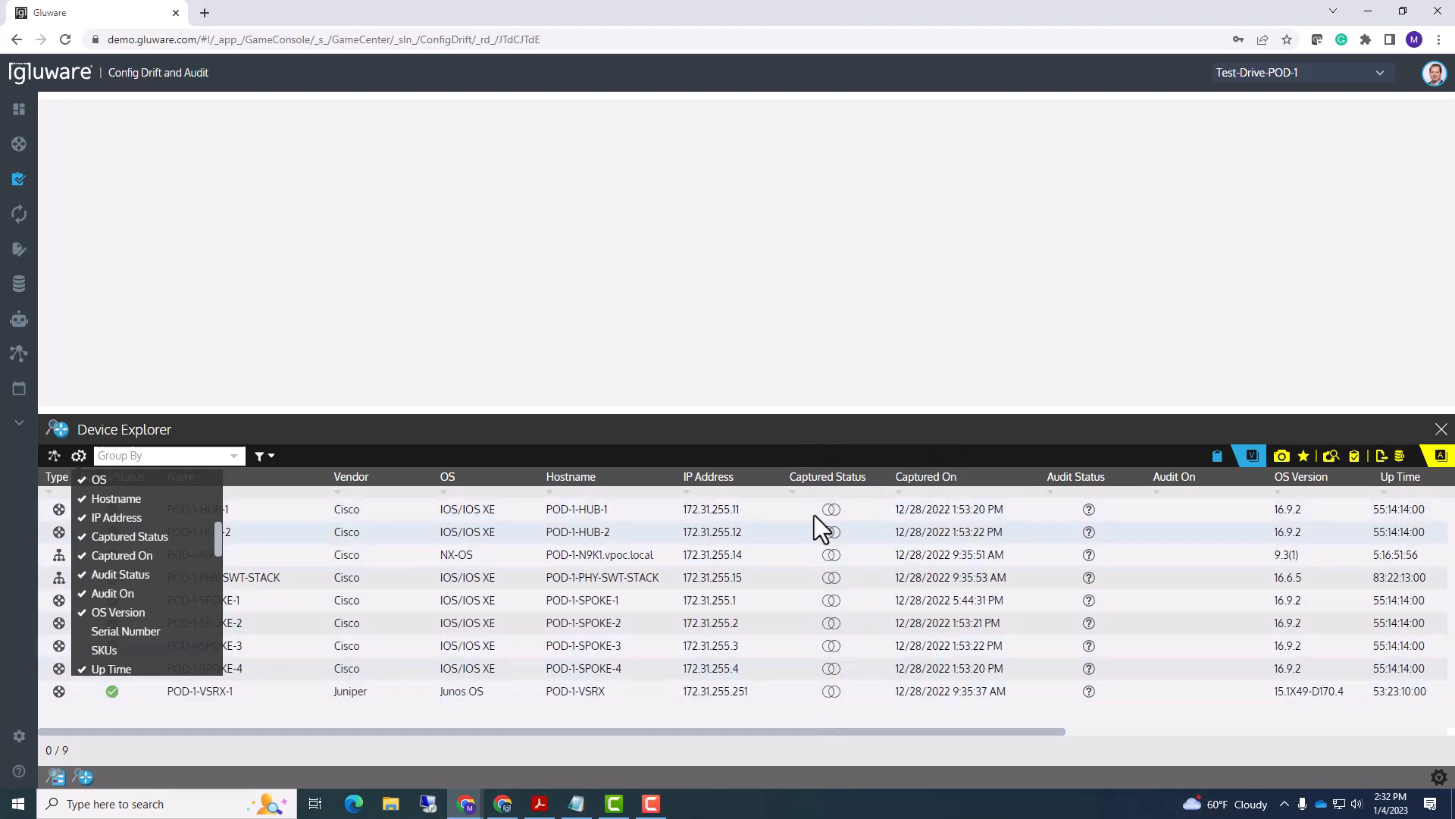
{"action": "left_click", "coordinate": [836, 429]}
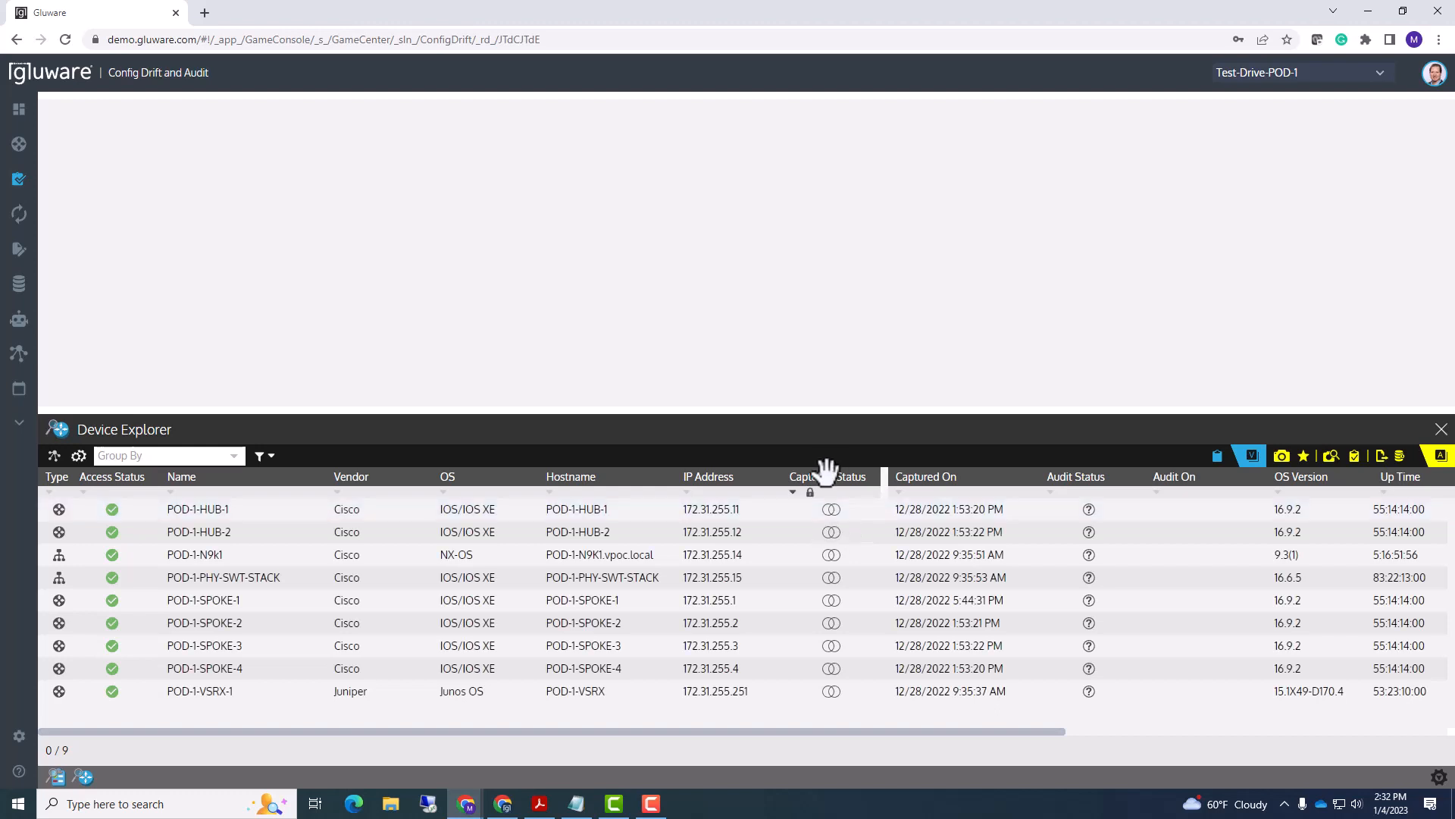
{"action": "left_click_drag", "start_coordinate": [829, 476], "coordinate": [782, 478]}
{"action": "left_click_drag", "start_coordinate": [808, 476], "coordinate": [805, 476]}
{"action": "left_click", "coordinate": [80, 455]}
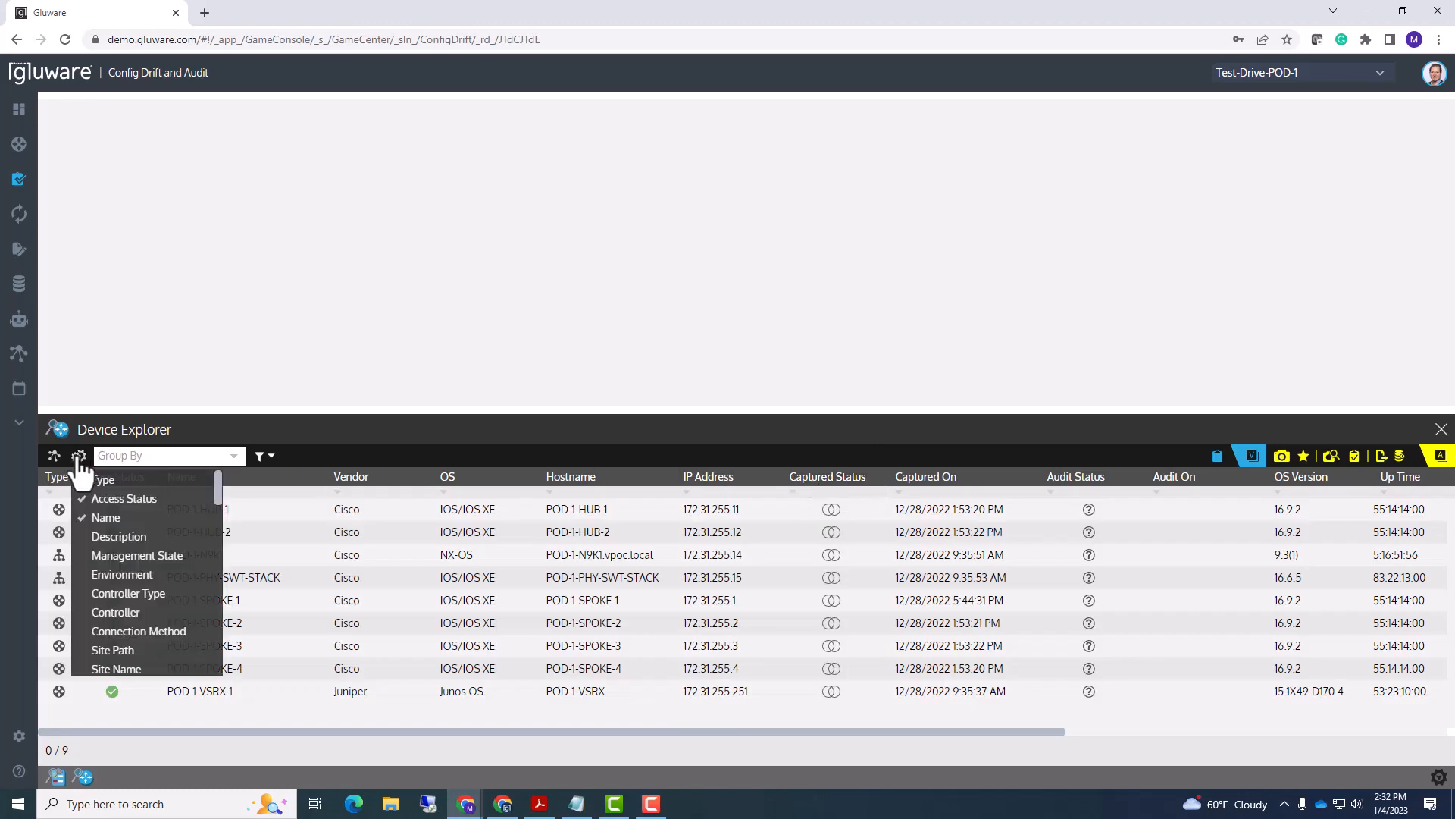
{"action": "left_click", "coordinate": [106, 520]}
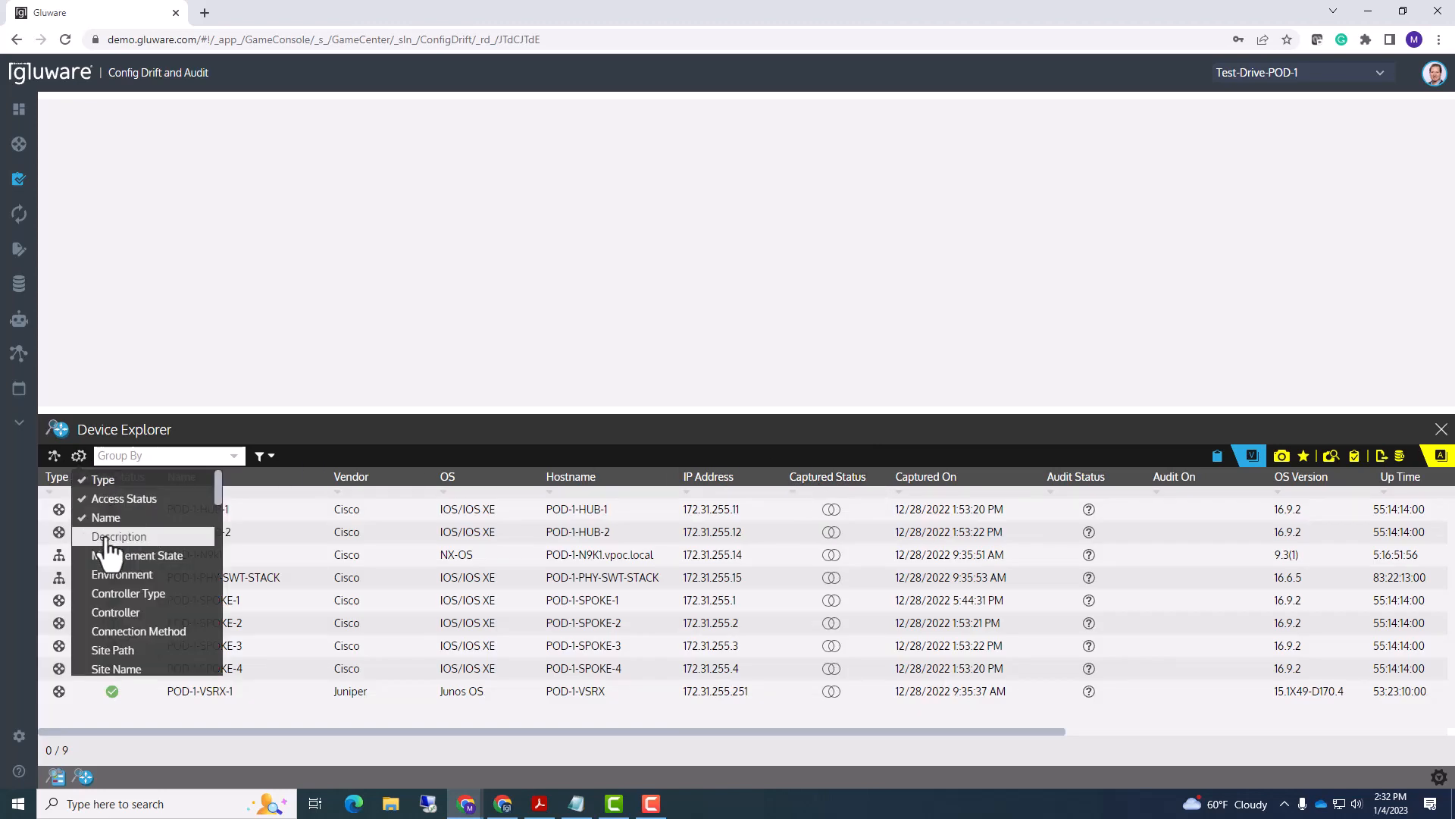
{"action": "left_click", "coordinate": [108, 538]}
{"action": "mouse_move", "coordinate": [109, 539]}
{"action": "left_mouse_down"}
{"action": "mouse_move", "coordinate": [100, 510]}
{"action": "mouse_move", "coordinate": [106, 540]}
{"action": "left_mouse_up"}
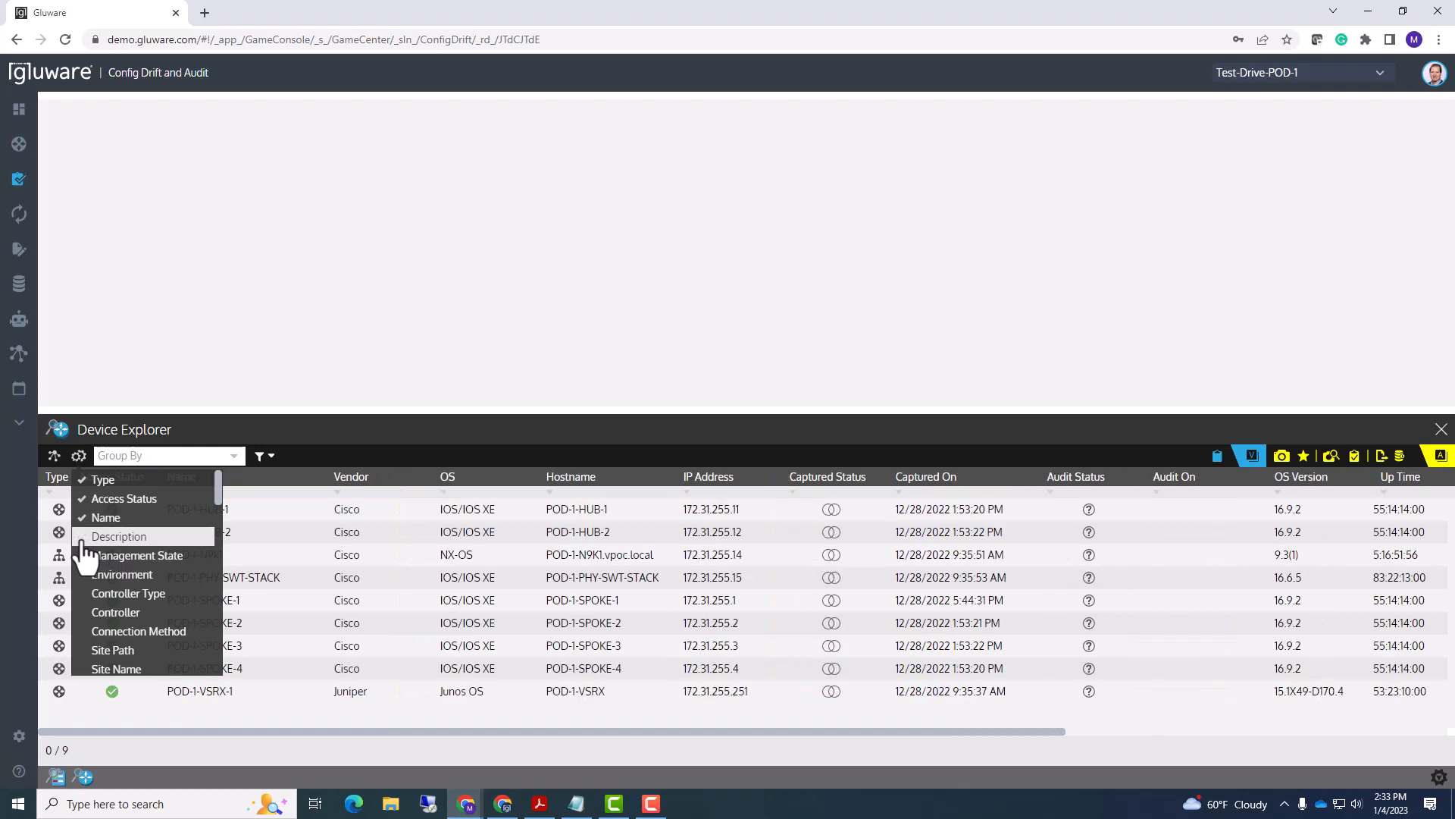
{"action": "left_click", "coordinate": [389, 422]}
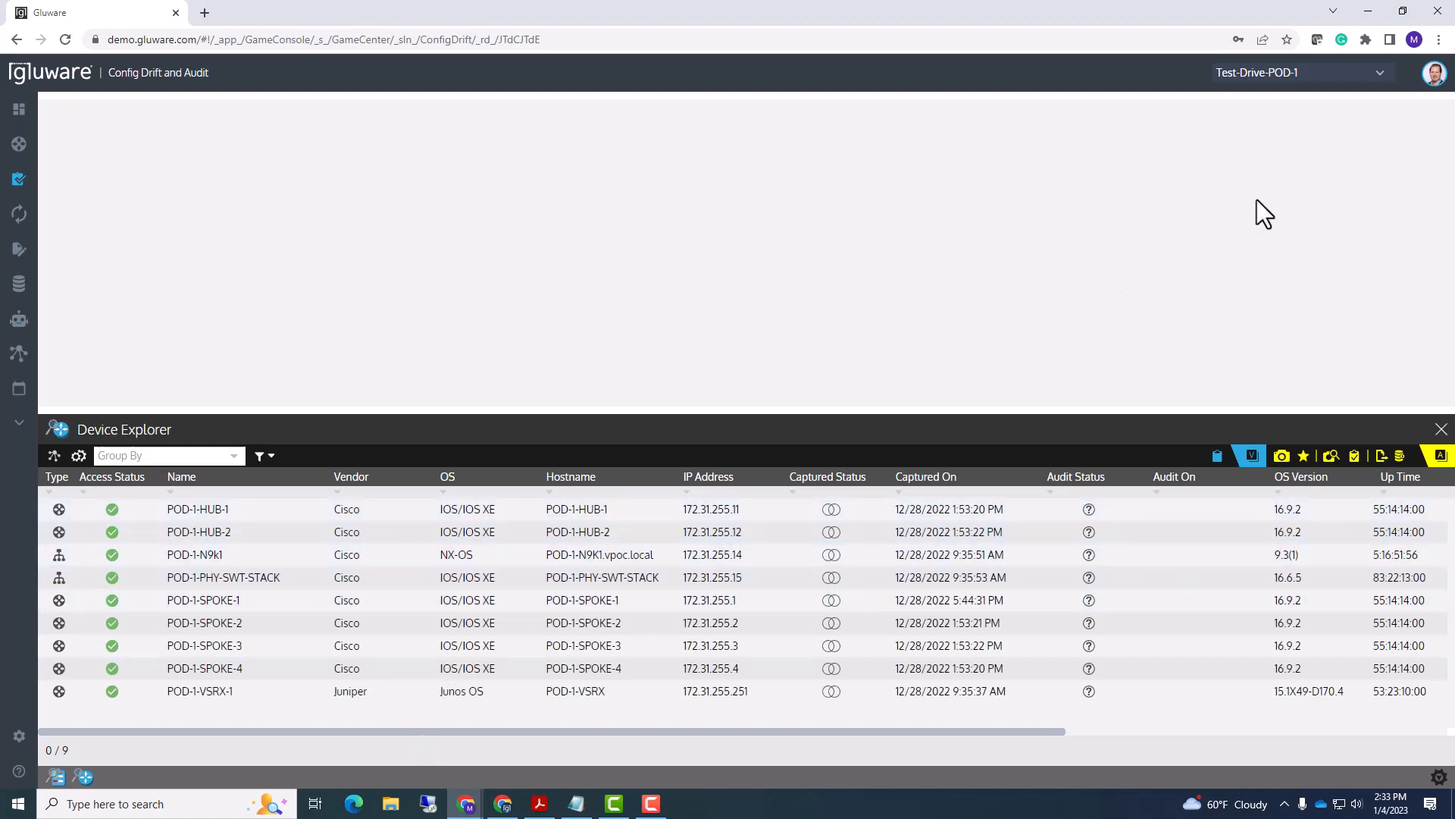
{"action": "left_click", "coordinate": [1439, 39]}
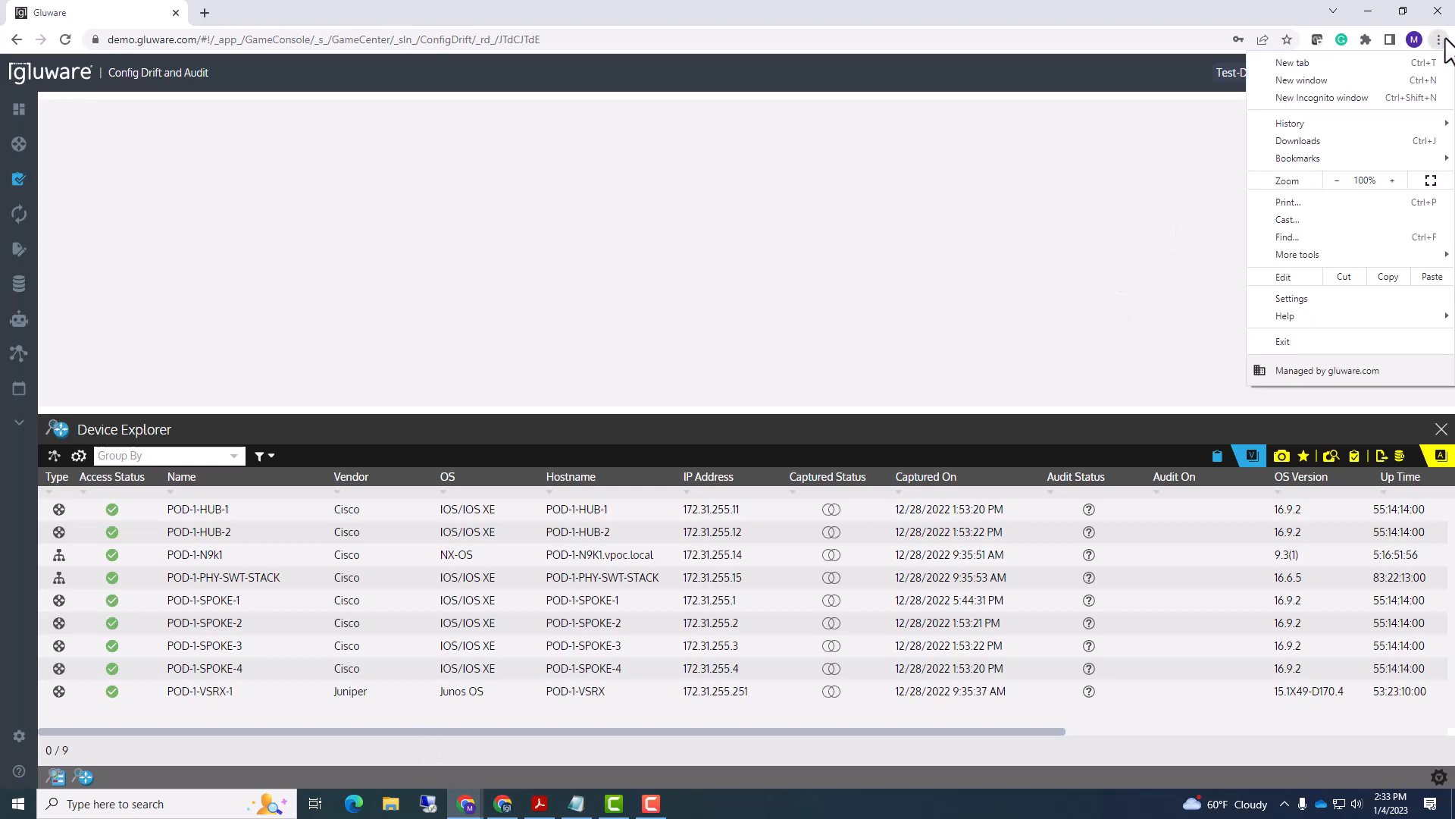
{"action": "left_click", "coordinate": [1336, 181]}
{"action": "left_click", "coordinate": [1337, 180]}
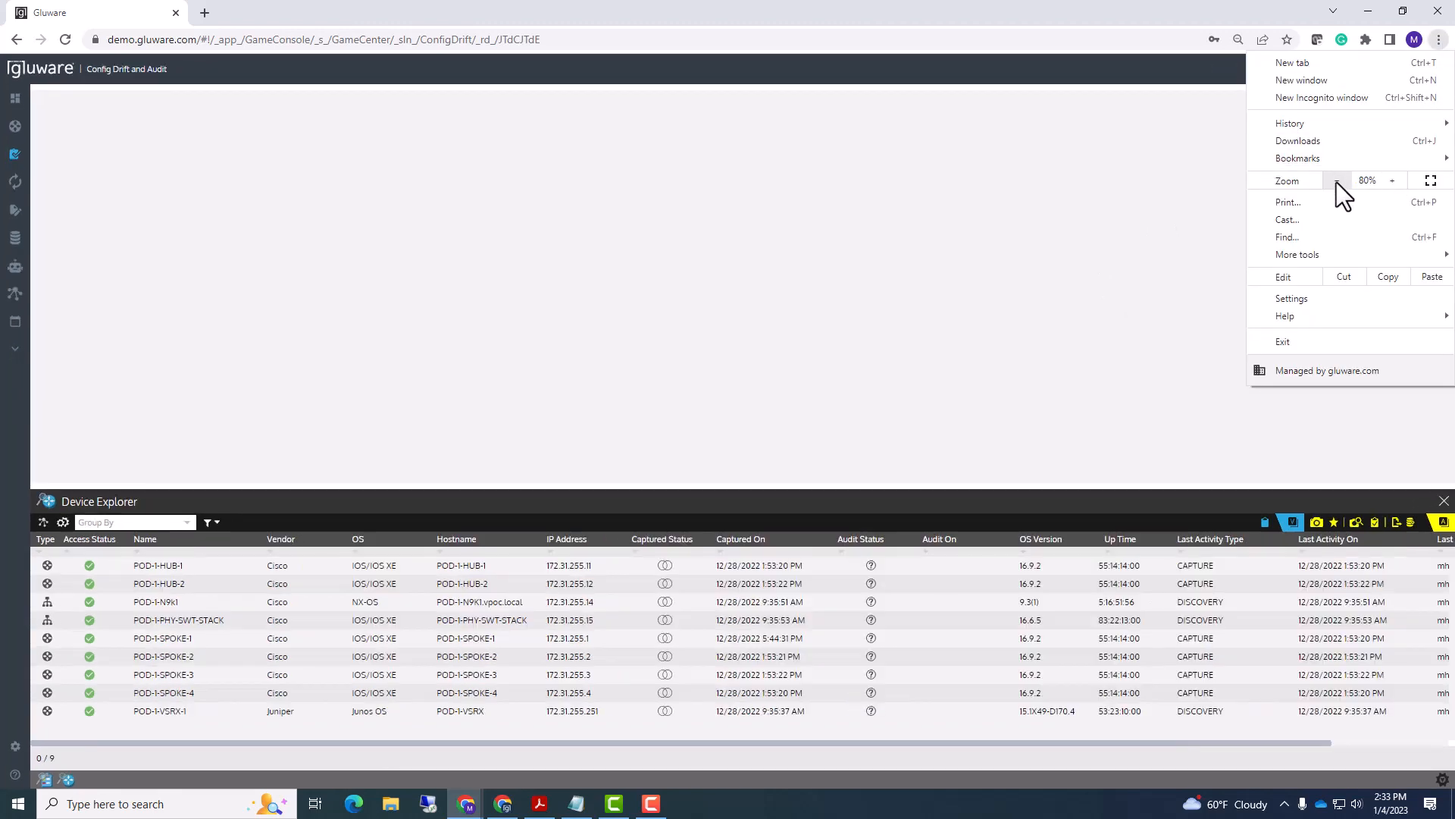
{"action": "left_click", "coordinate": [1336, 180]}
{"action": "left_click", "coordinate": [1389, 180]}
{"action": "left_click", "coordinate": [1389, 181]}
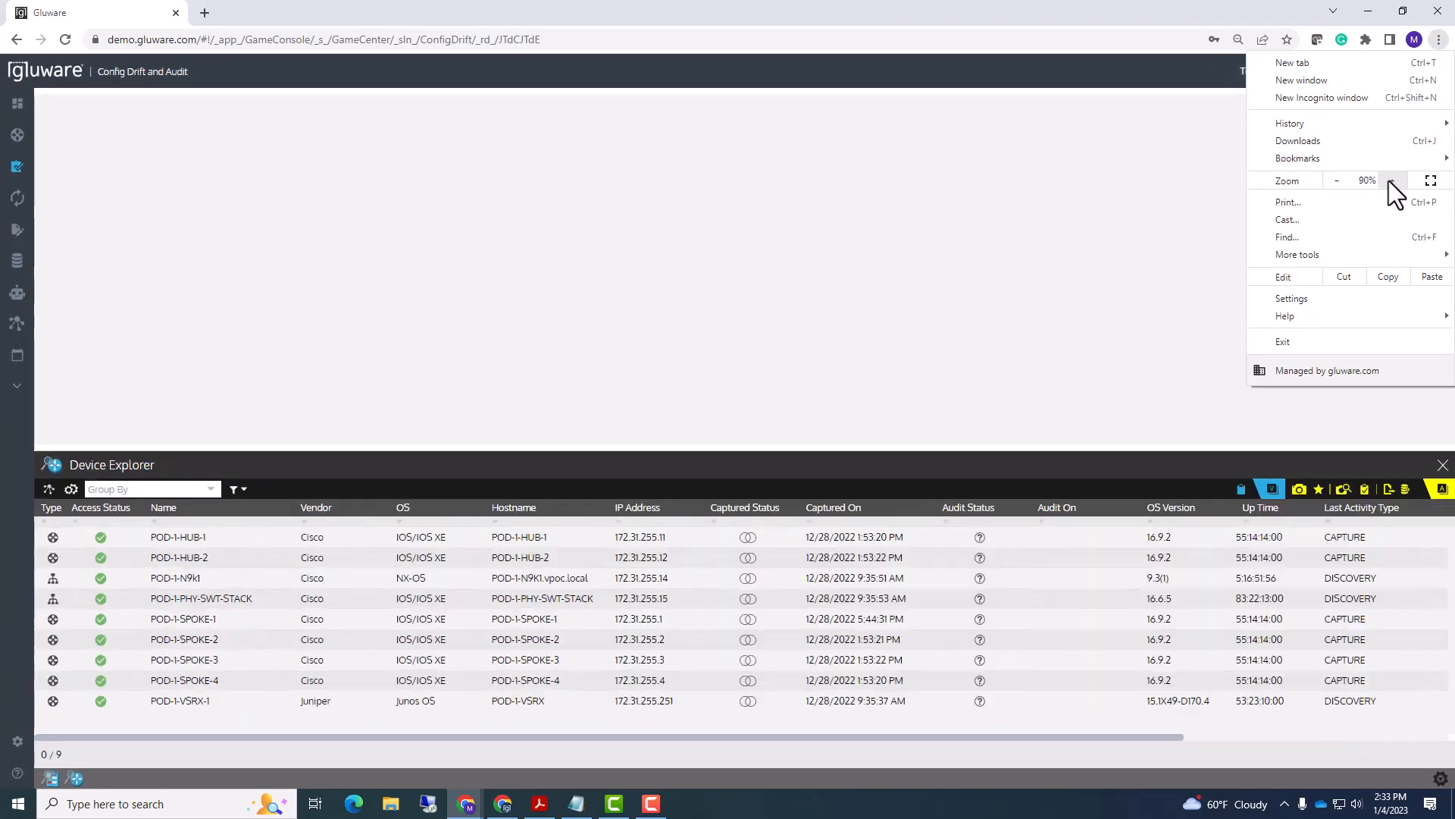
{"action": "left_click", "coordinate": [1388, 181]}
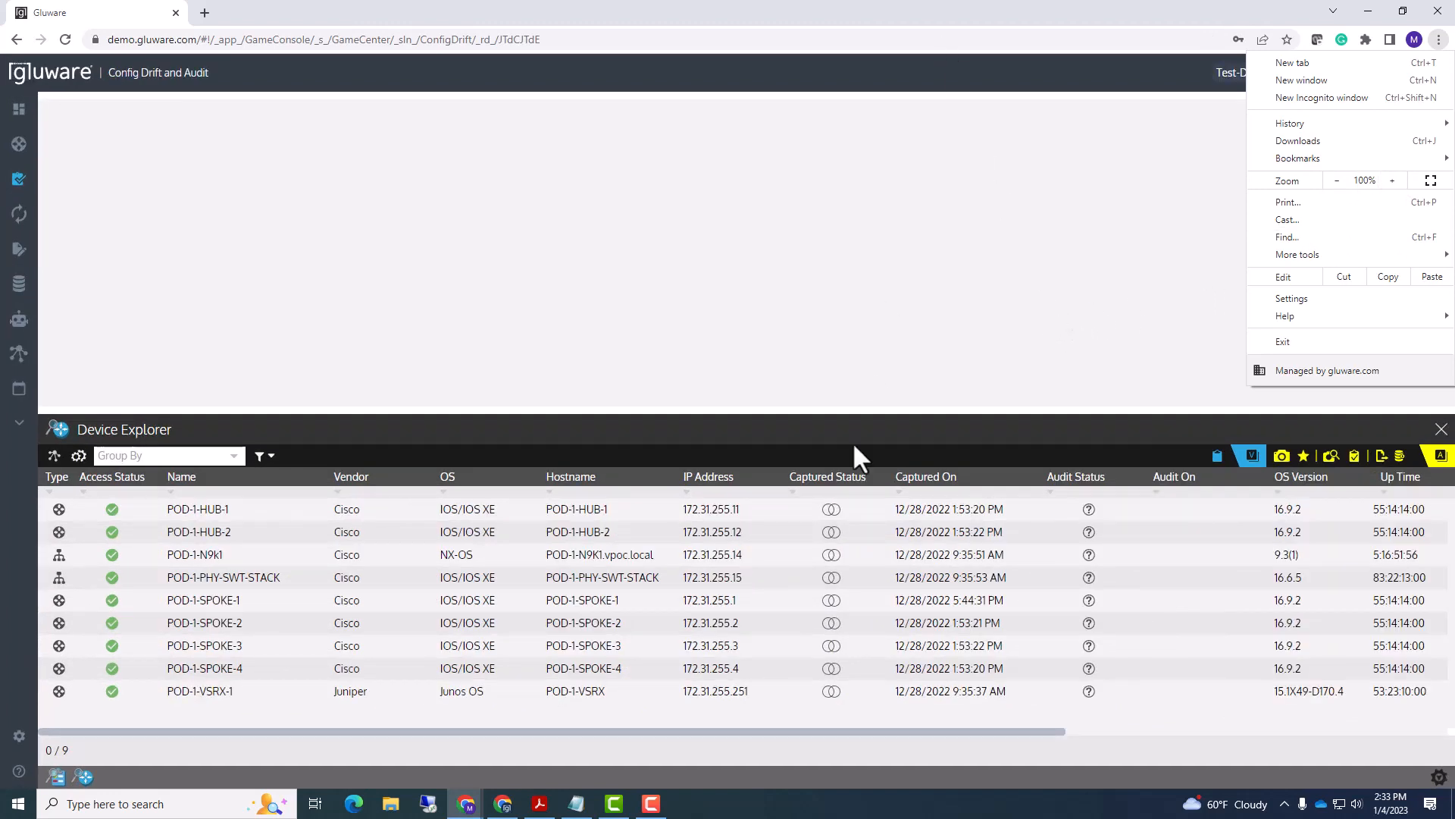
{"action": "left_click", "coordinate": [802, 734]}
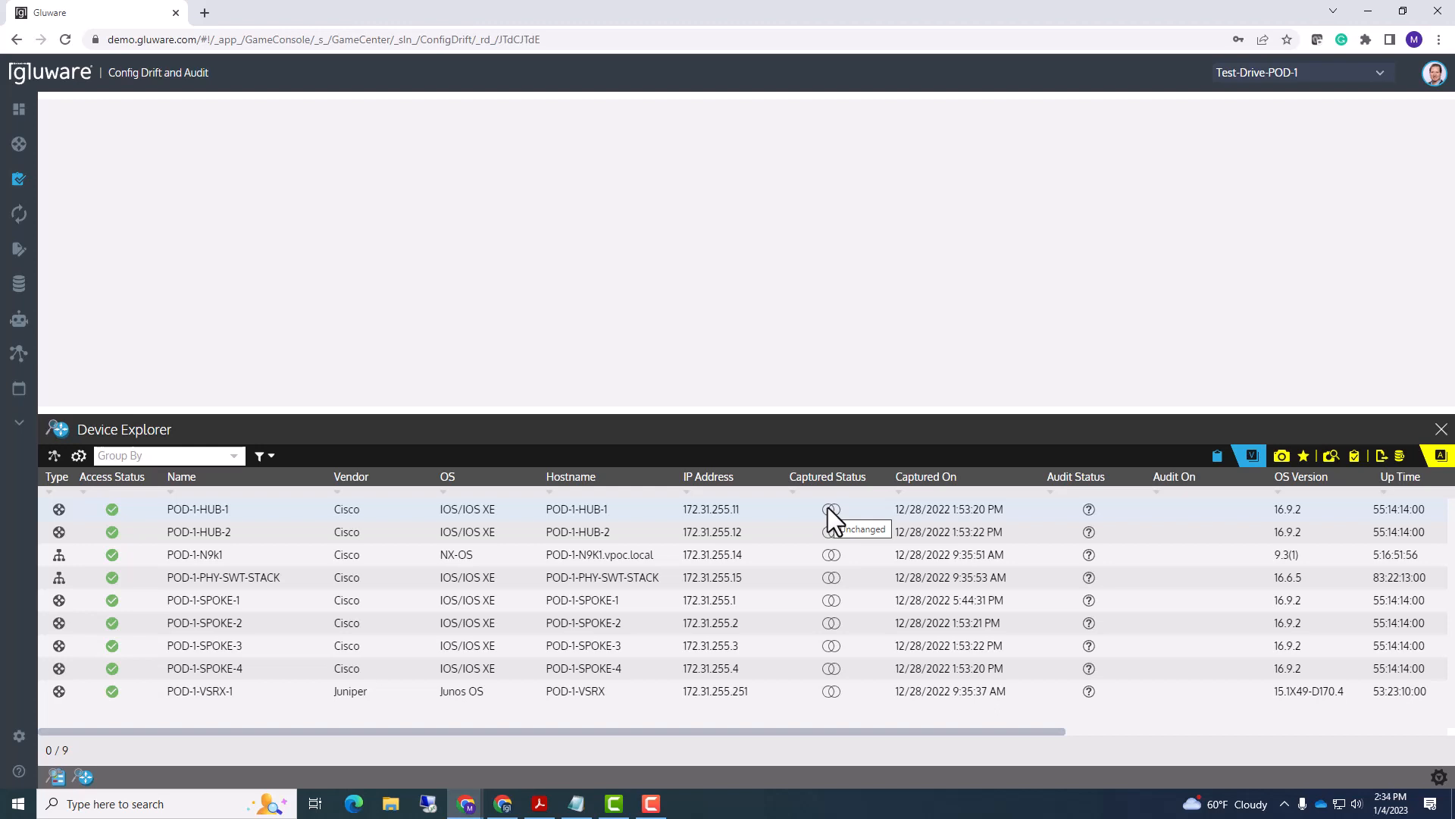
- Open the POD-1-HUB-1 comparison and list captures to compare, such as Ad Hoc Query Capture 000059
{"action": "left_click", "coordinate": [198, 508]}
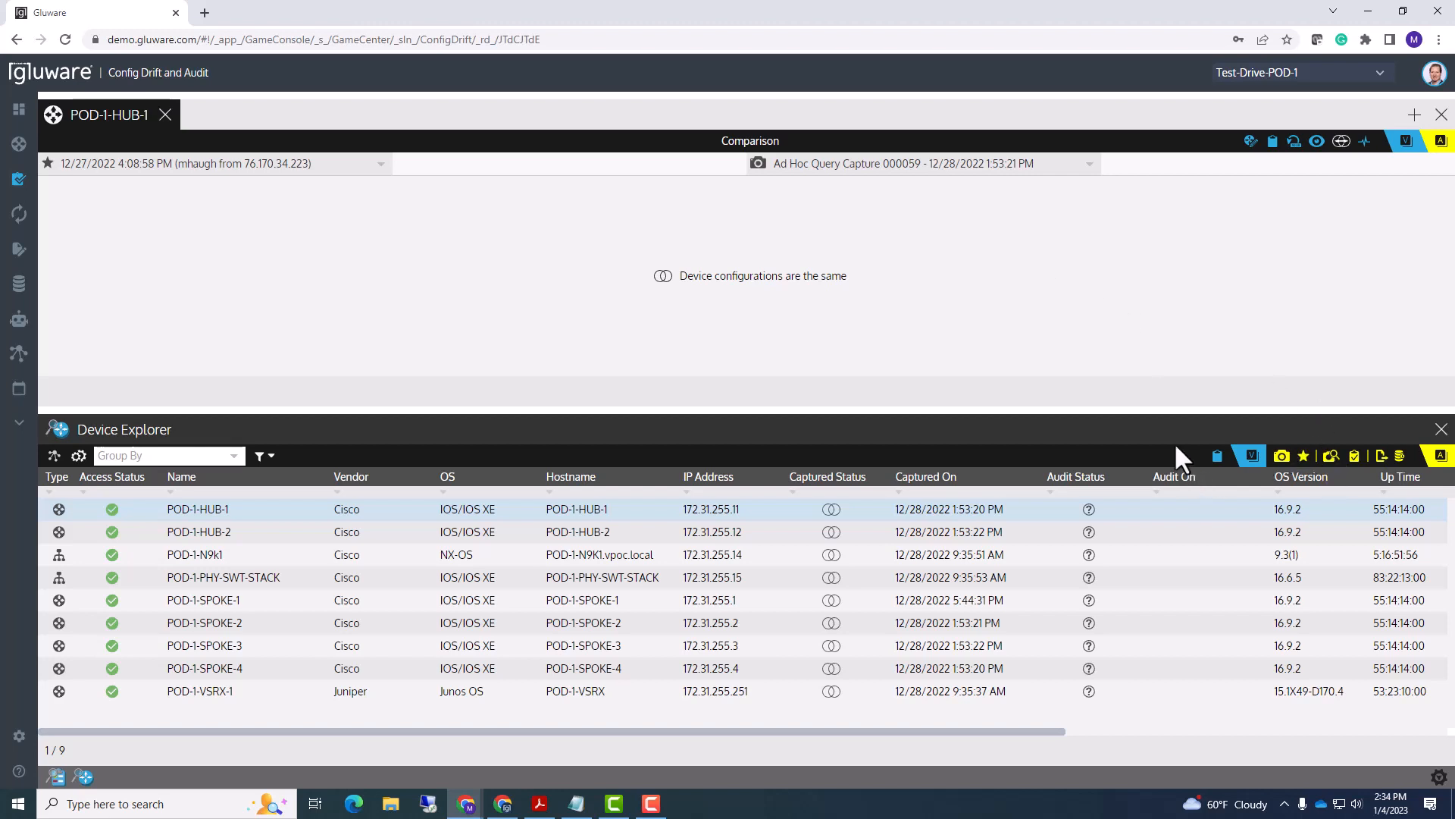
{"action": "left_click", "coordinate": [1097, 184]}
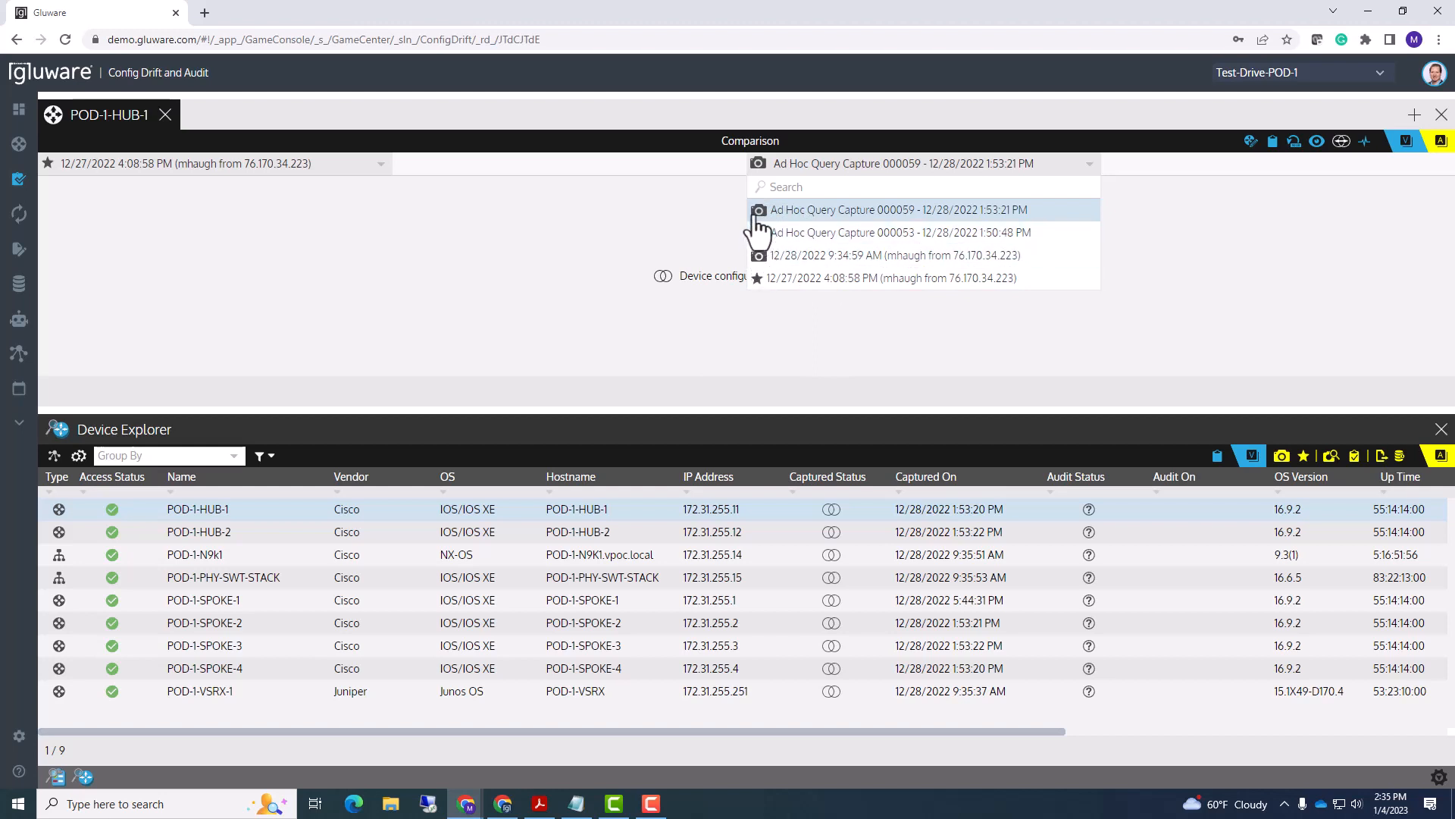
{"action": "left_click", "coordinate": [1080, 215]}
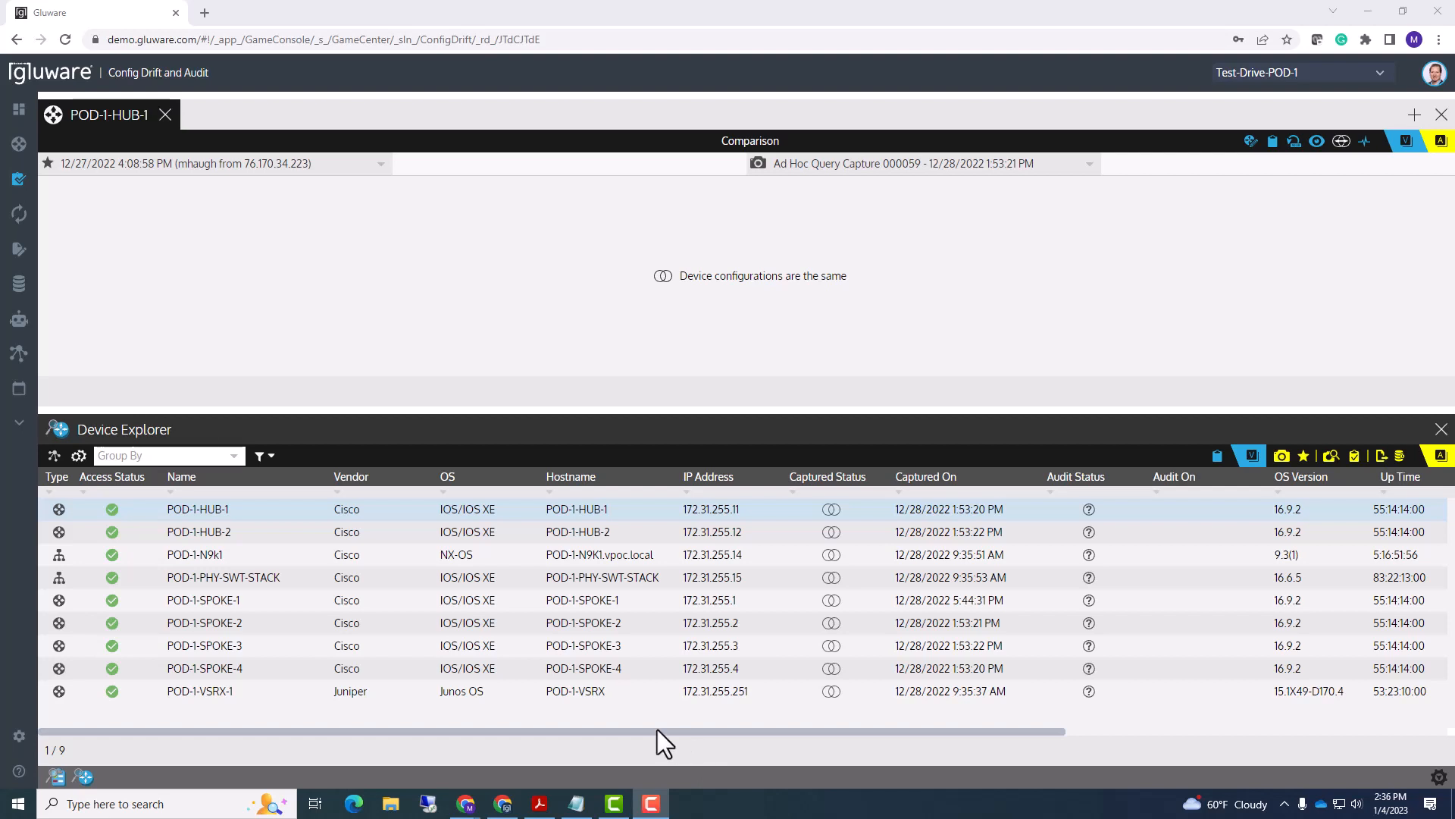
{"action": "left_click", "coordinate": [1090, 164]}
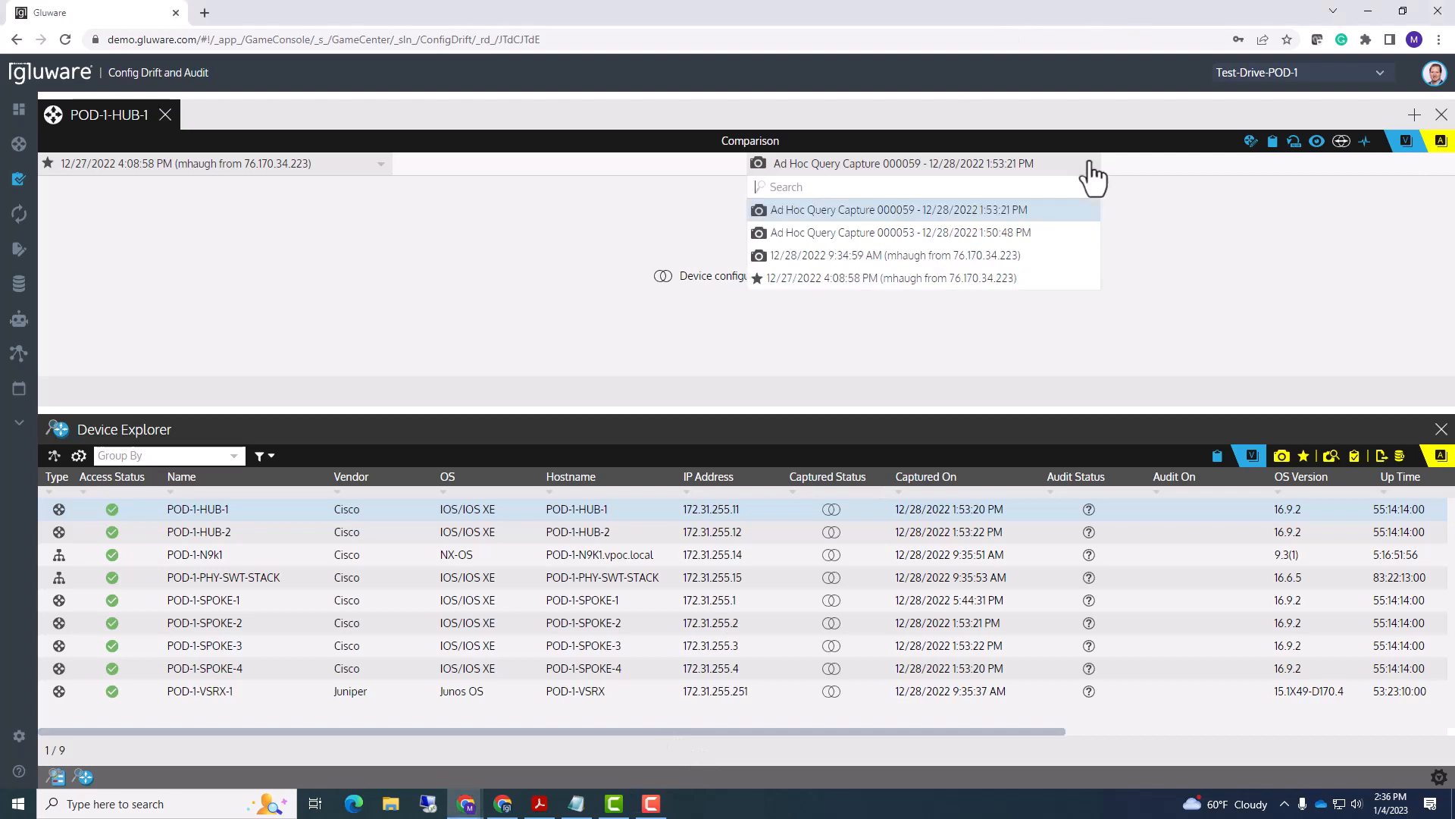
{"action": "left_click", "coordinate": [1115, 164]}
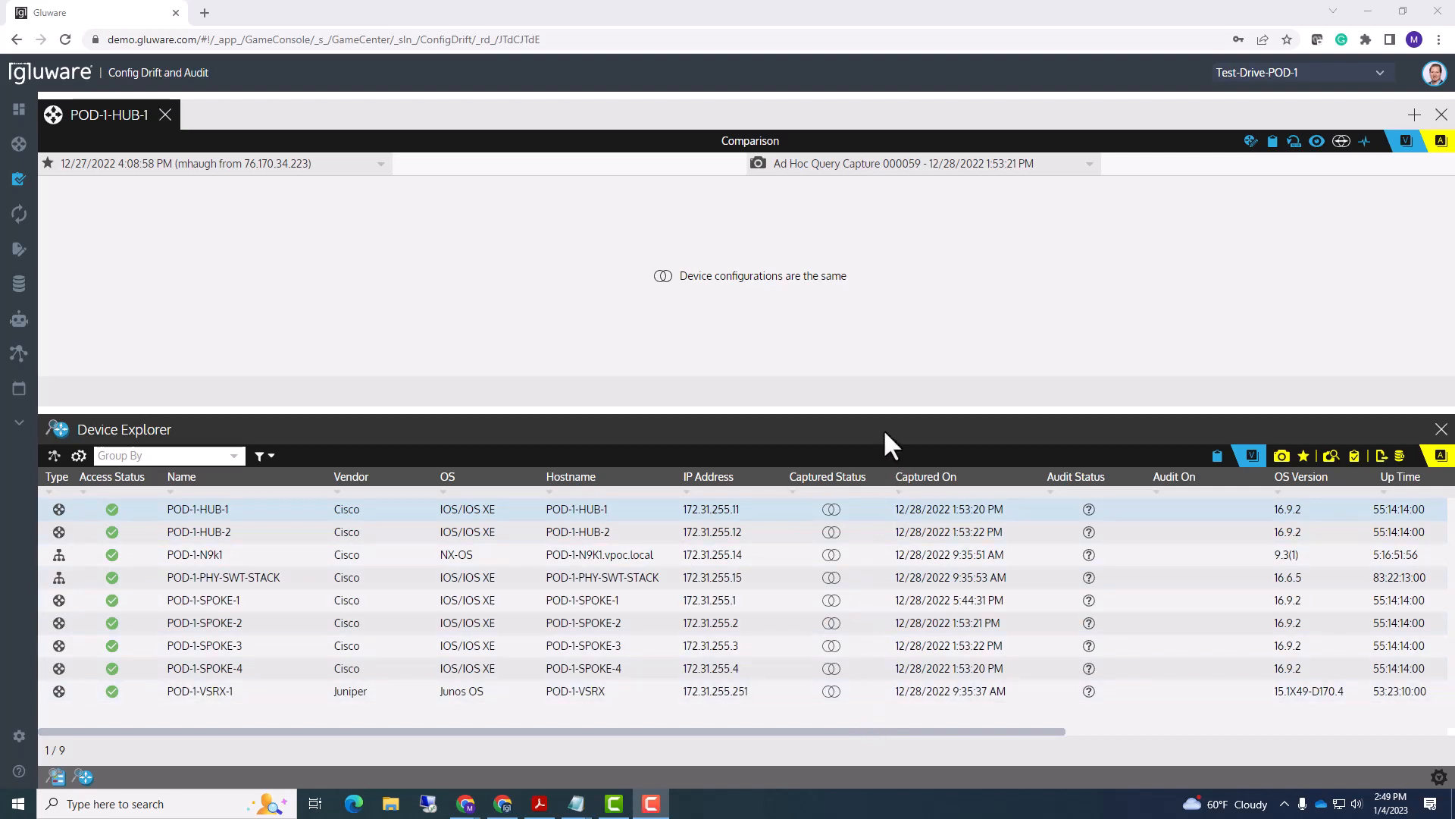
- Select all nine devices in Device Explorer and start a Capture Snapshot
{"action": "left_click", "coordinate": [868, 686]}
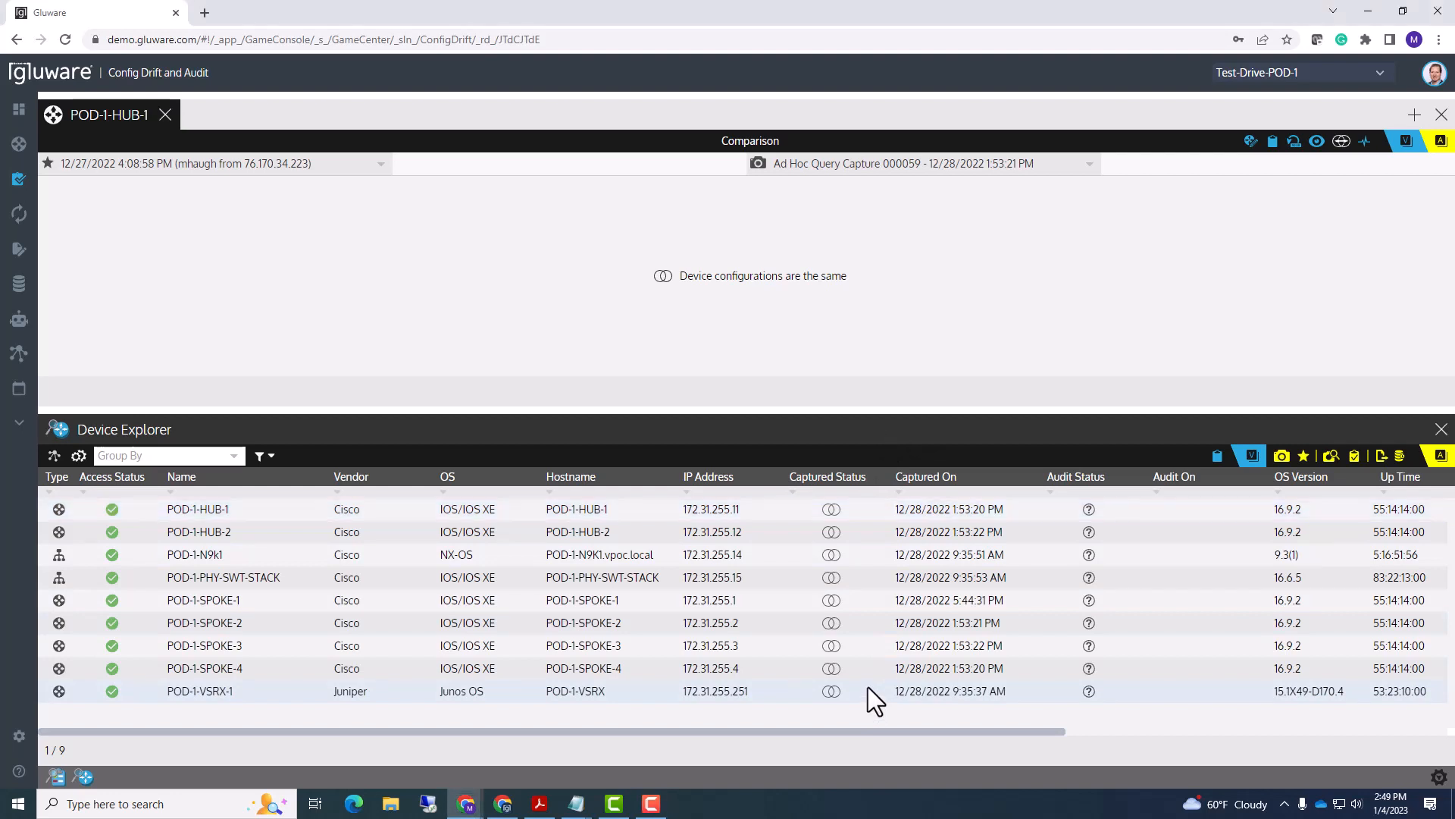
{"action": "key", "text": "ctrl+a"}
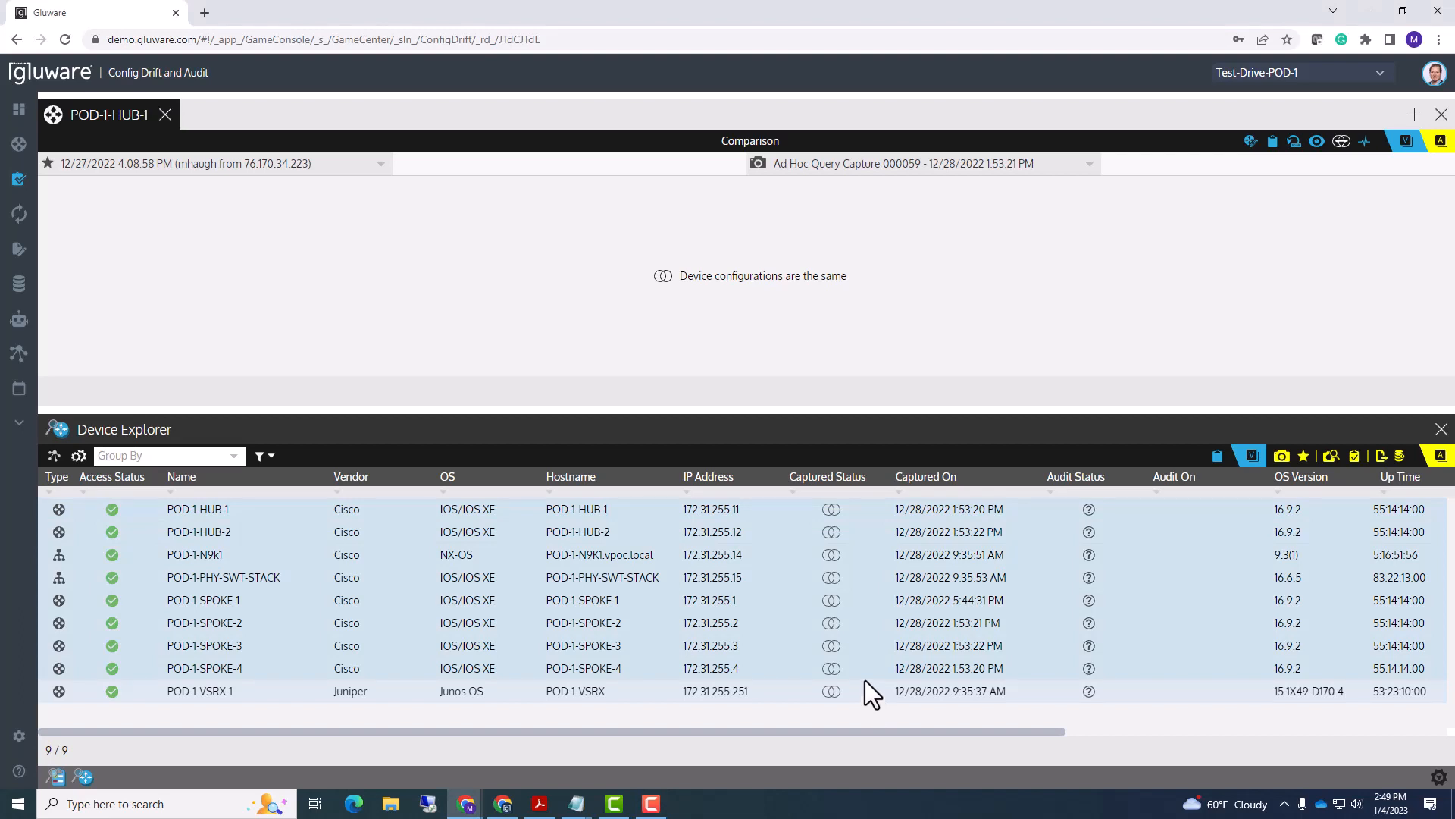
{"action": "left_click", "coordinate": [1281, 456]}
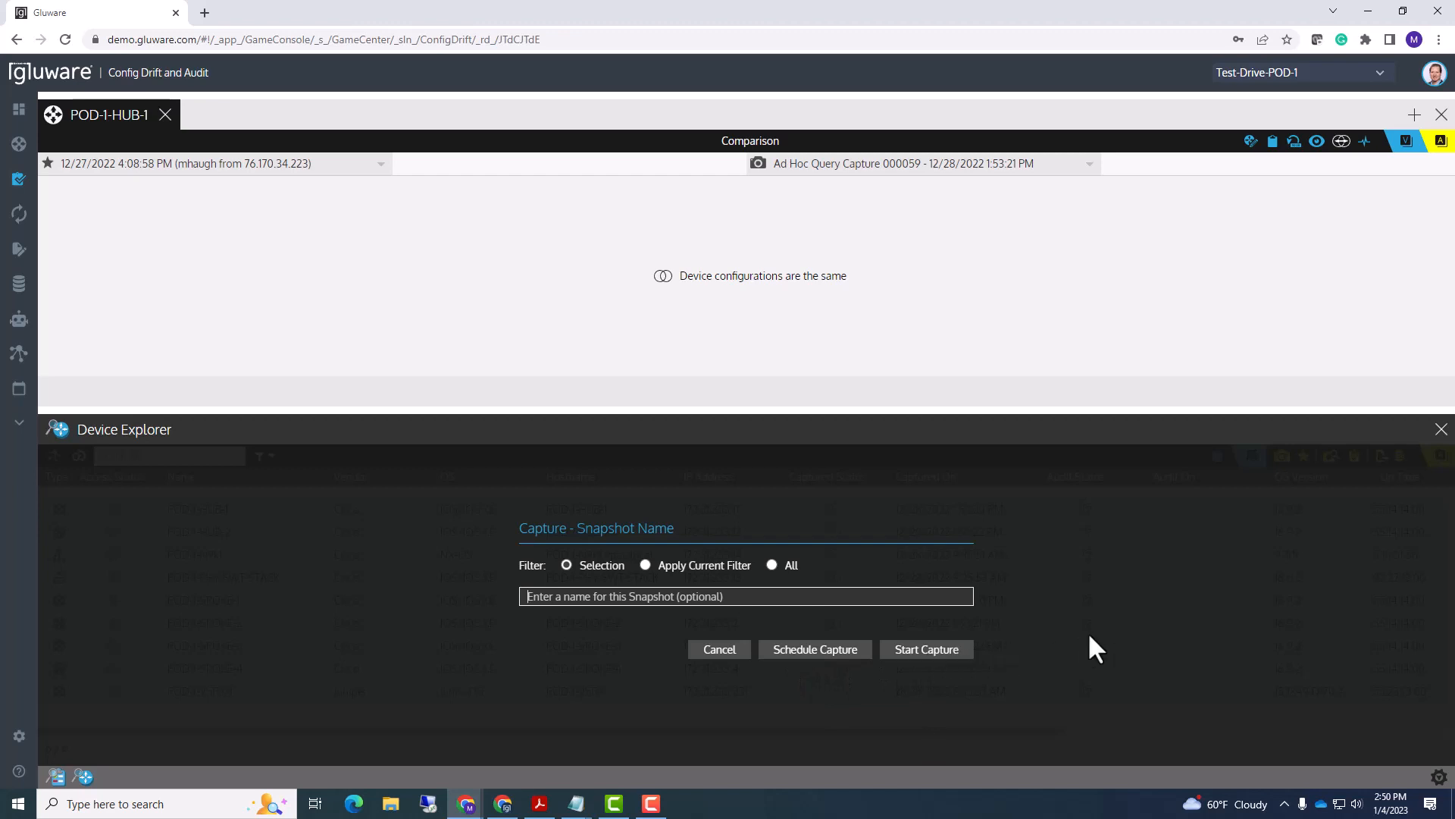
- Choose Schedule Capture, then cancel the Capture - Schedule dialog without scheduling
{"action": "left_click", "coordinate": [817, 651]}
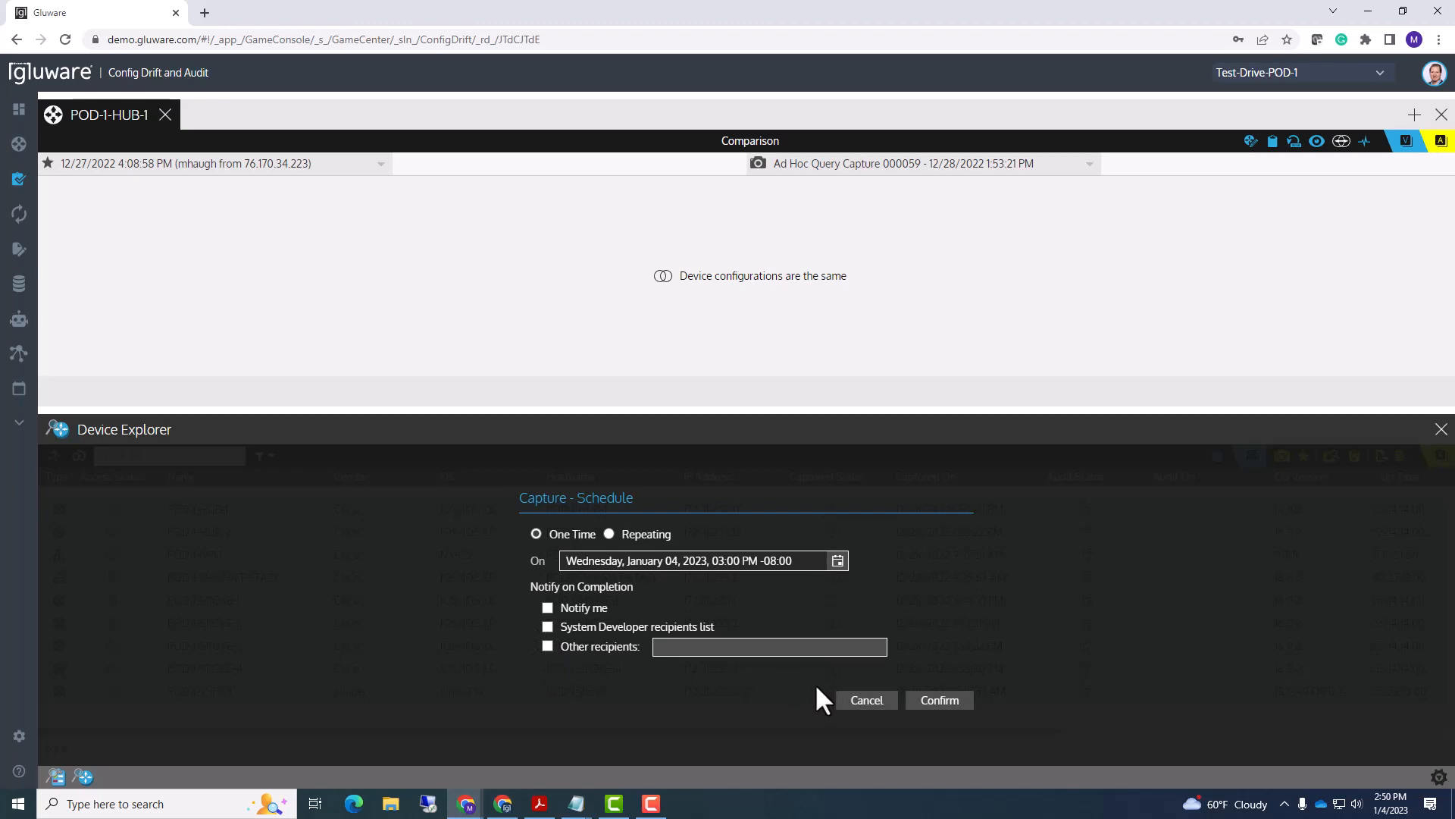
{"action": "left_click", "coordinate": [857, 699]}
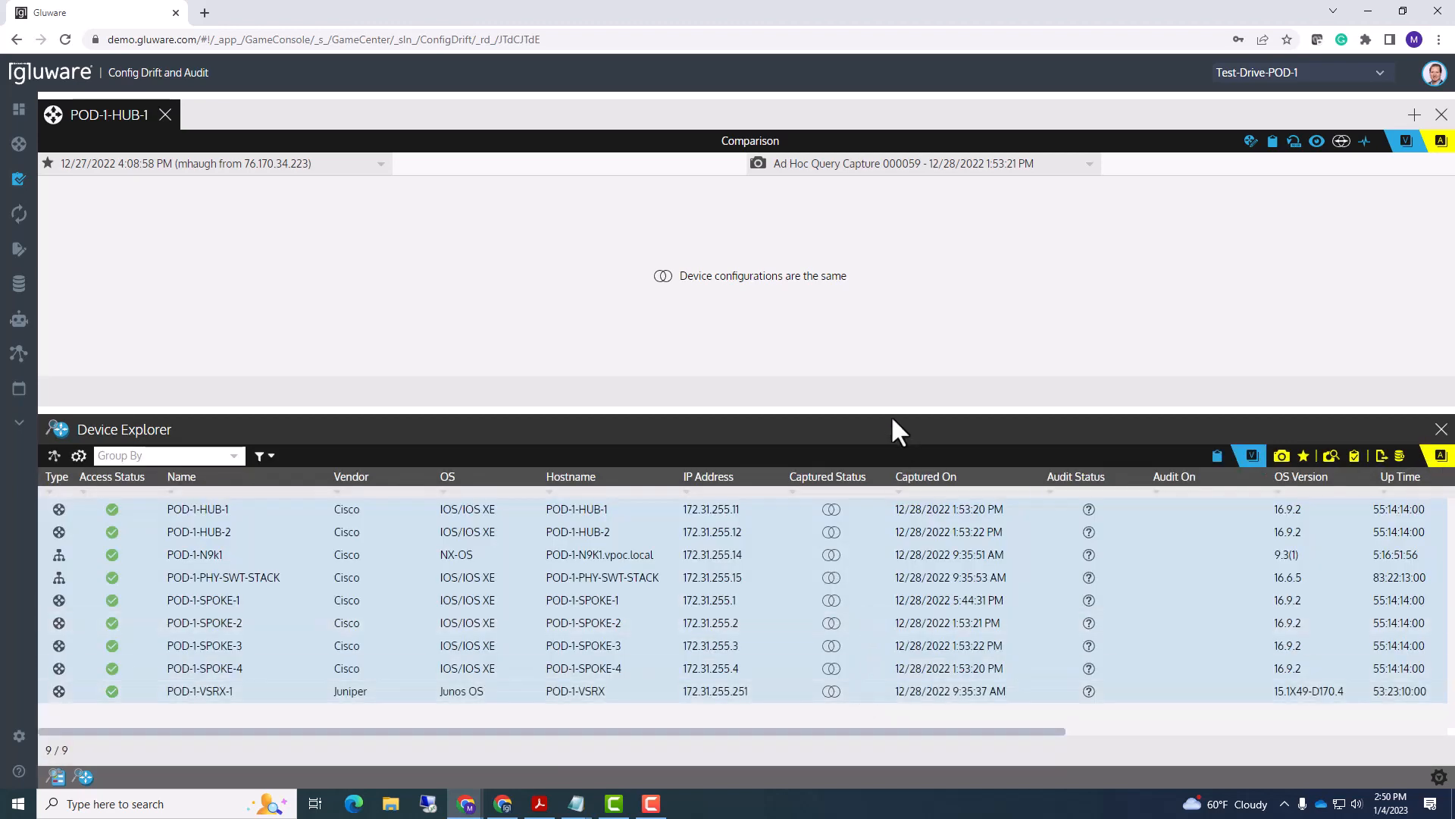
- Enlarge the device list and run an immediate snapshot capture of the selected devices
{"action": "left_click_drag", "start_coordinate": [871, 399], "coordinate": [871, 384]}
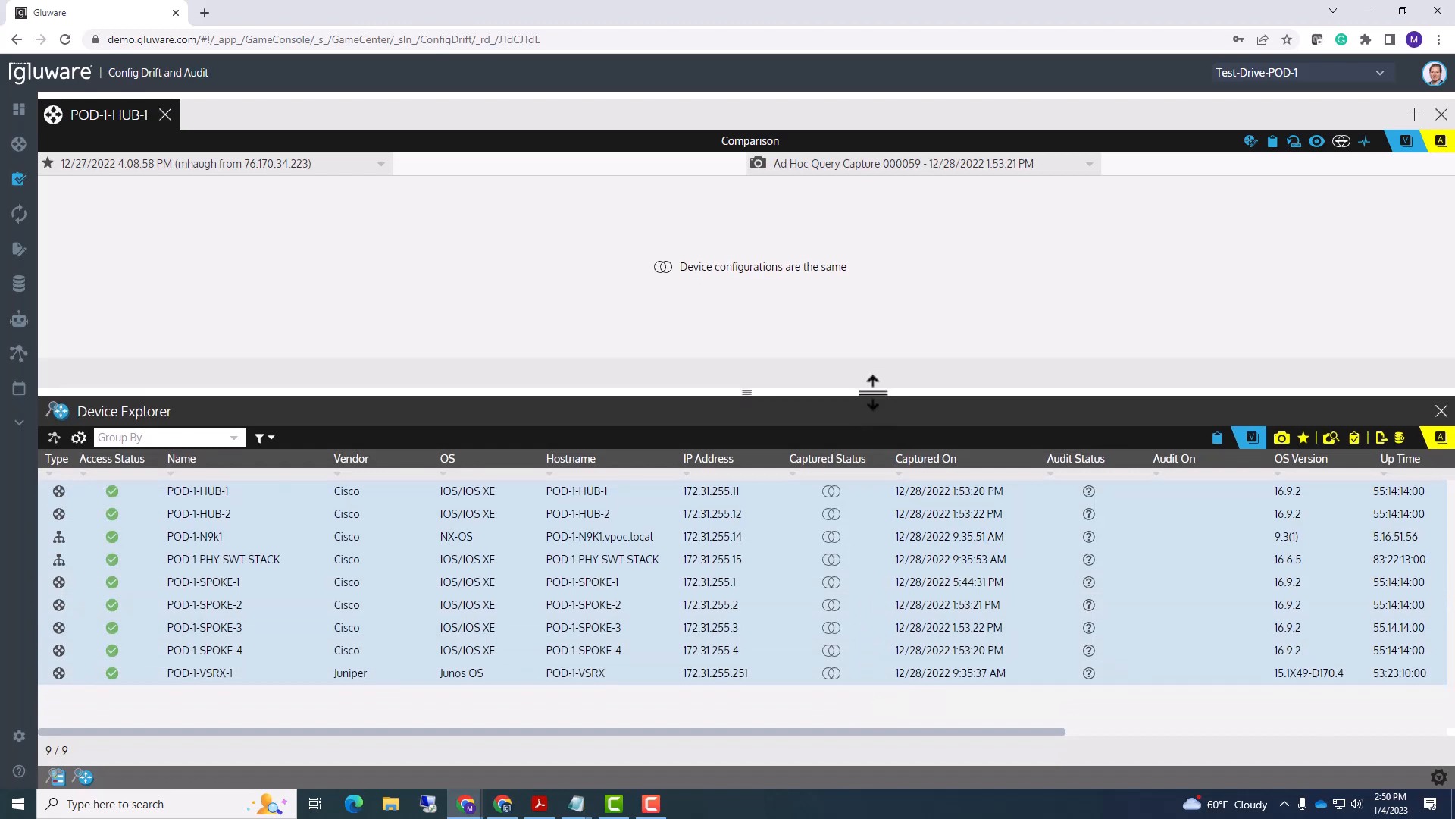
{"action": "left_click", "coordinate": [1281, 439]}
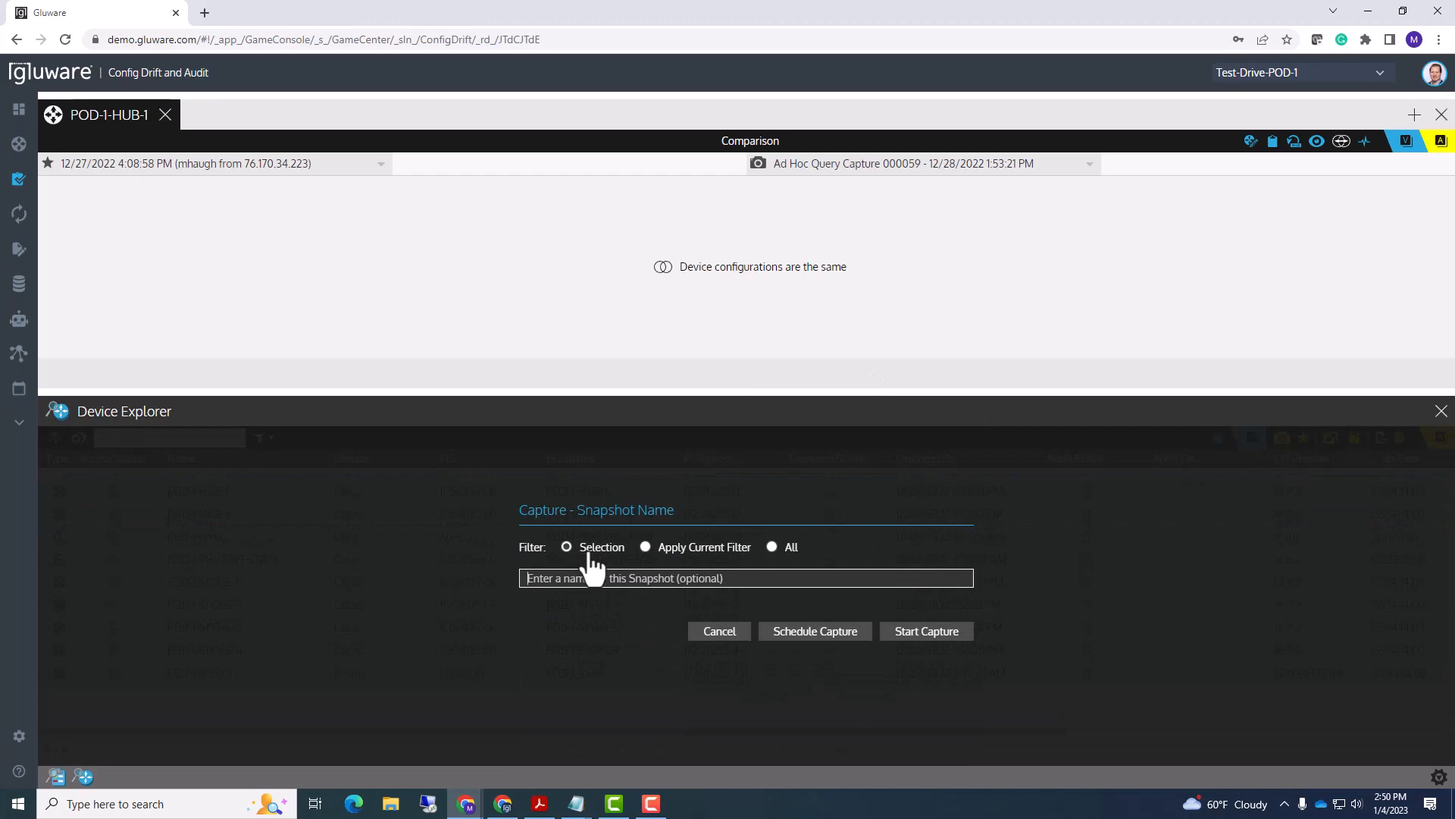
{"action": "left_click", "coordinate": [923, 634]}
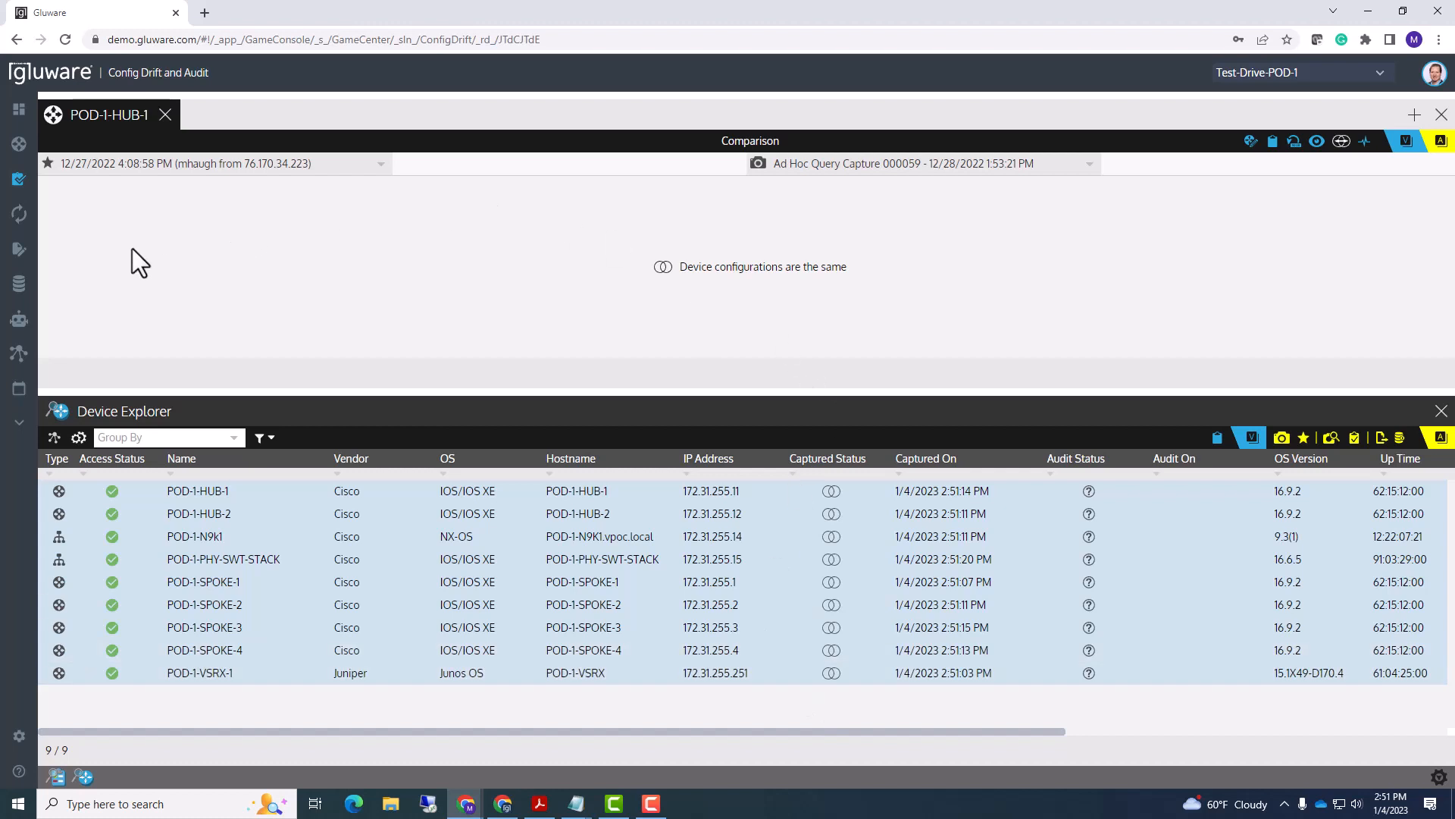
- Open Config Modeling > Nodes and bring up the terminal panel for POD-1-SPOKE-1
{"action": "mouse_move", "coordinate": [76, 229]}
{"action": "mouse_move", "coordinate": [67, 257]}
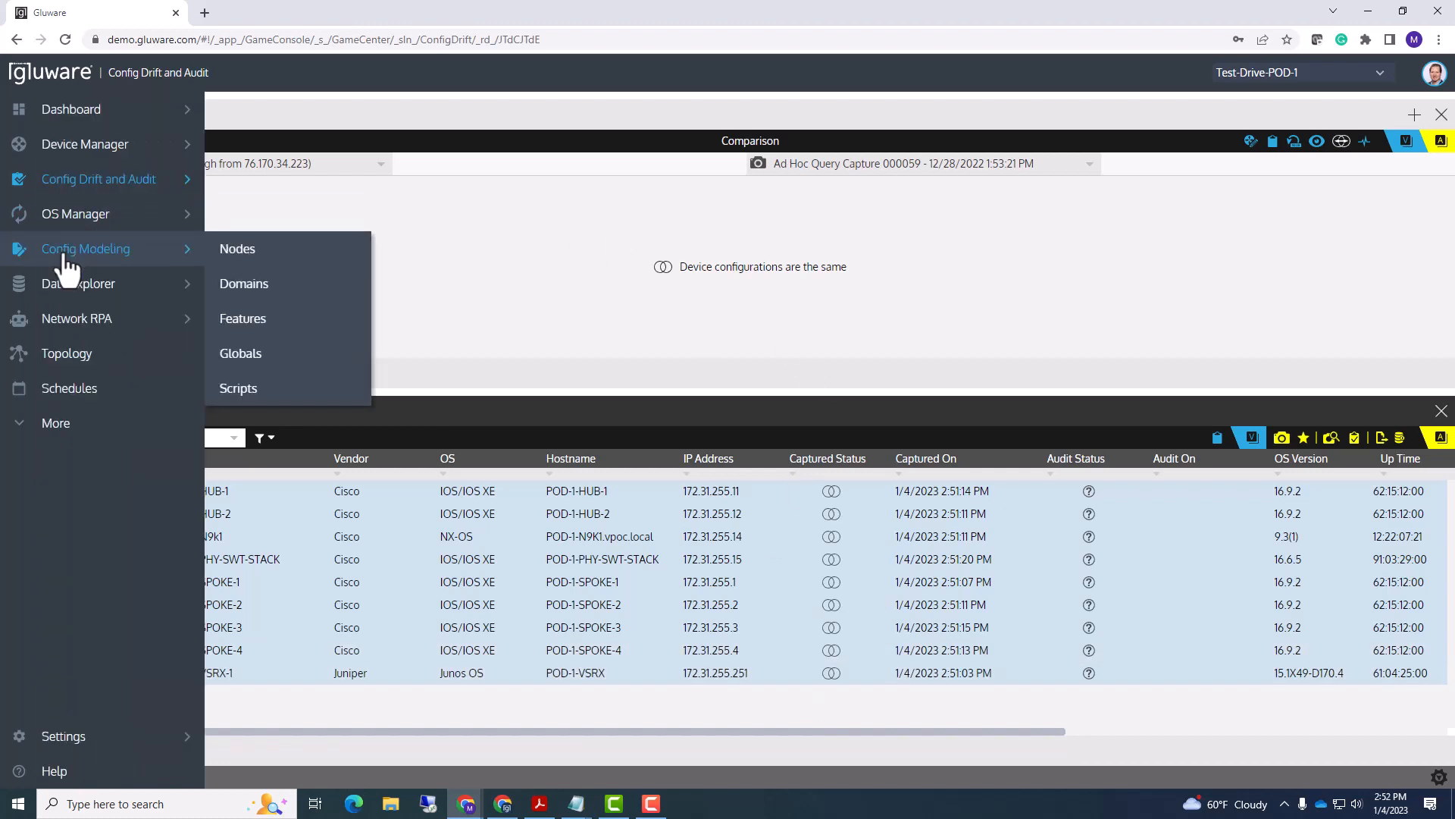
{"action": "left_click", "coordinate": [245, 255]}
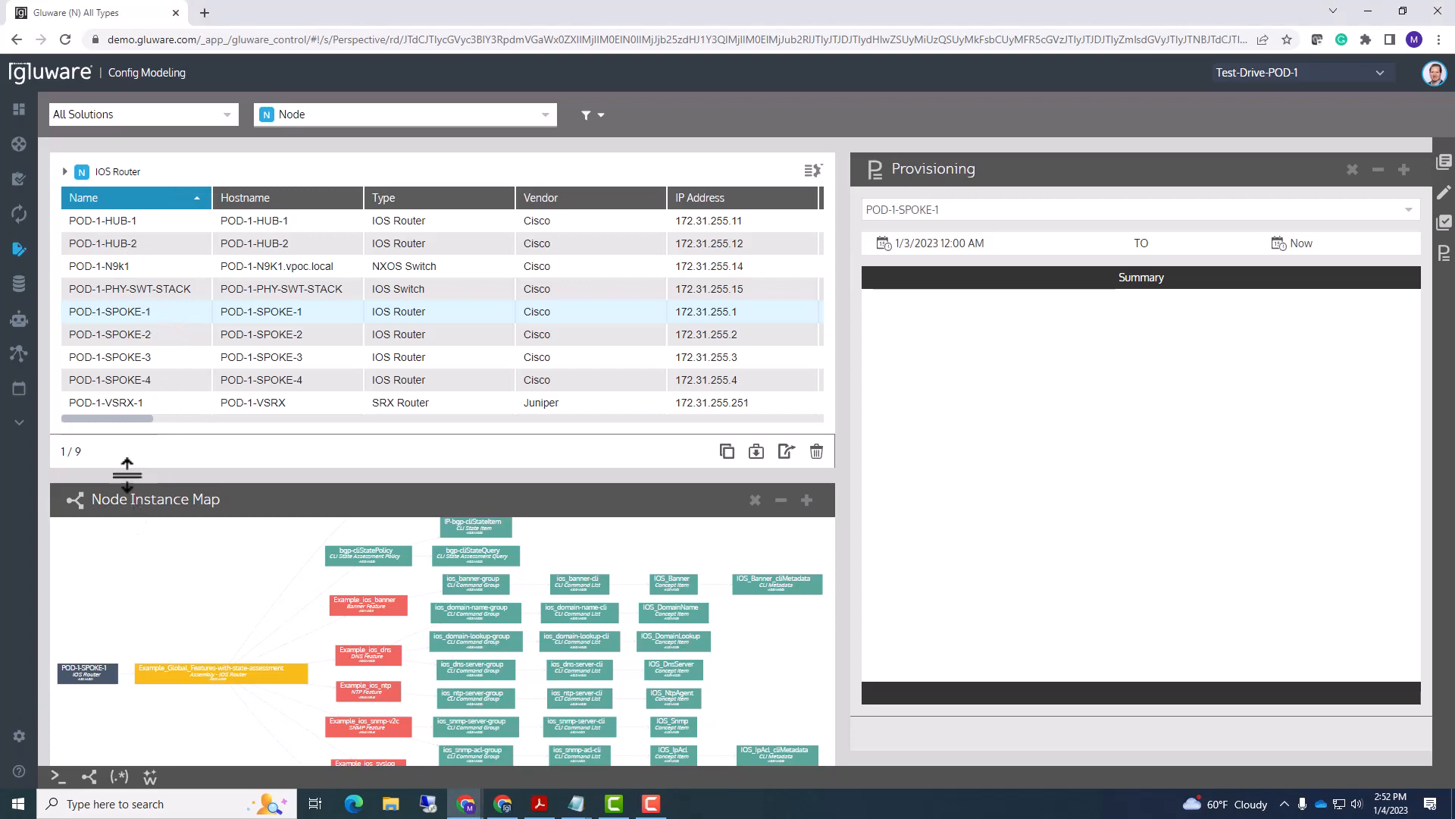
{"action": "left_click", "coordinate": [57, 780]}
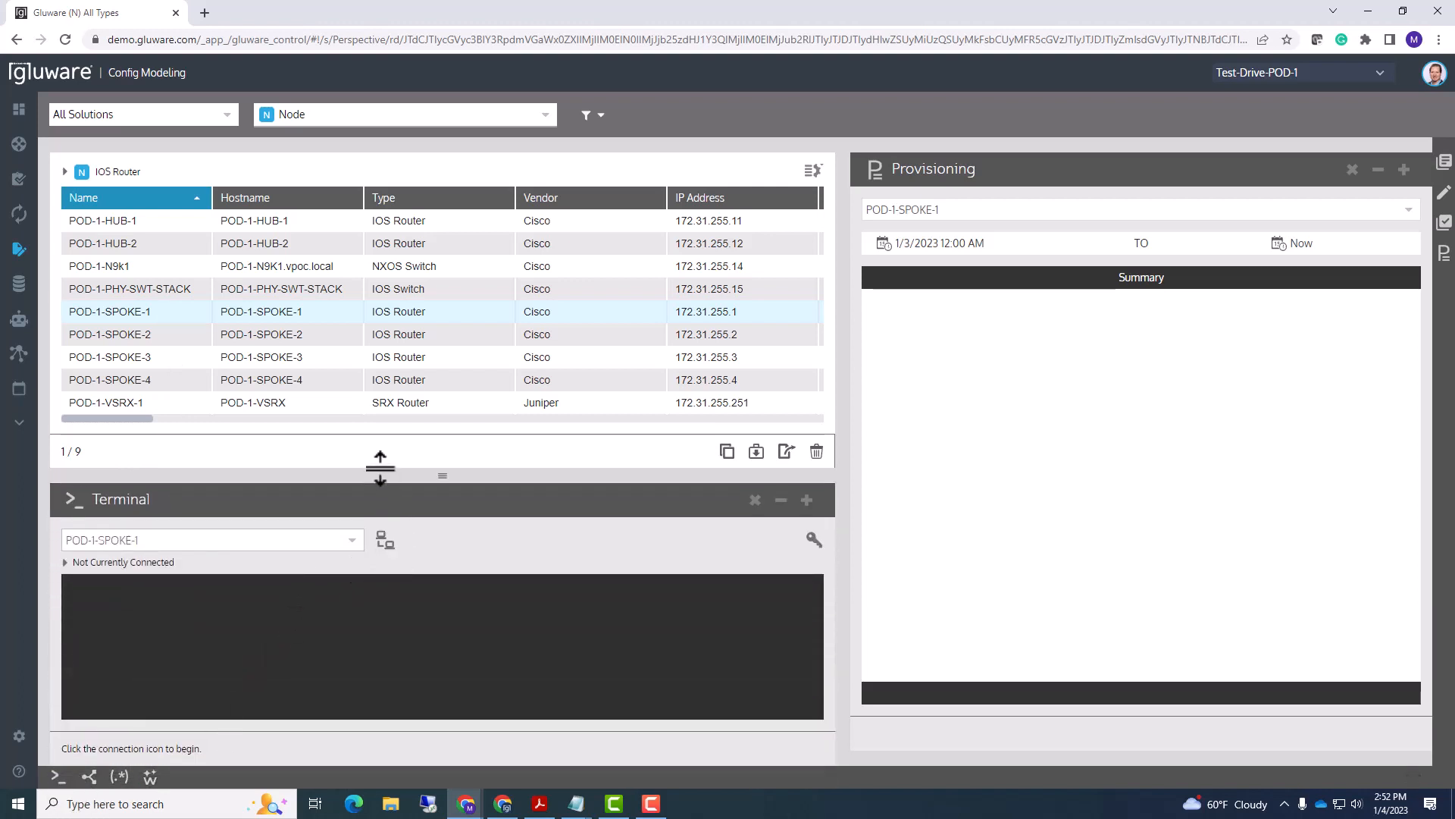
- Open a terminal session to POD-1-SPOKE-1, entering the device username and password at the credentials prompt
{"action": "left_click_drag", "start_coordinate": [380, 467], "coordinate": [388, 443]}
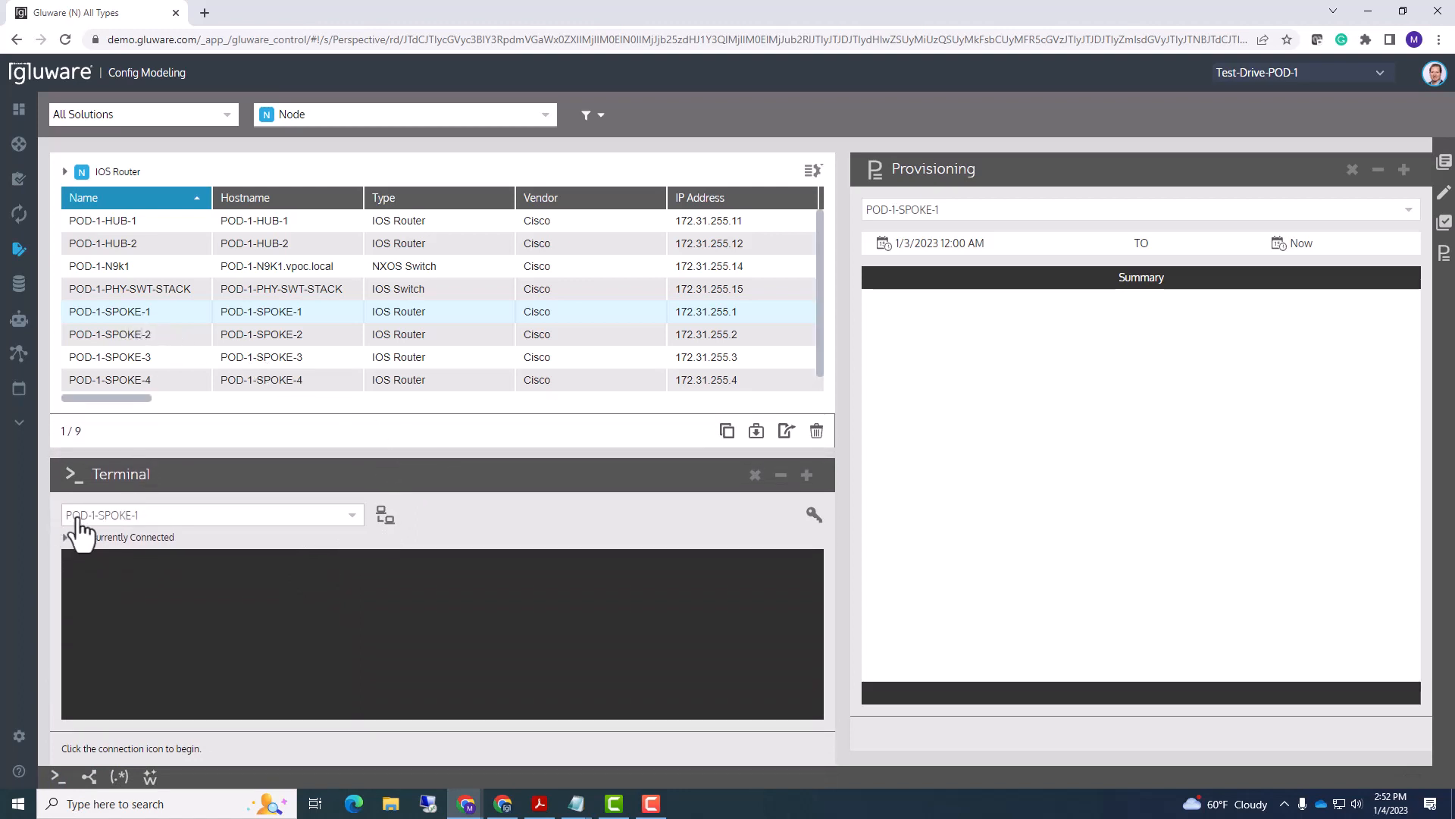
{"action": "left_click", "coordinate": [385, 519]}
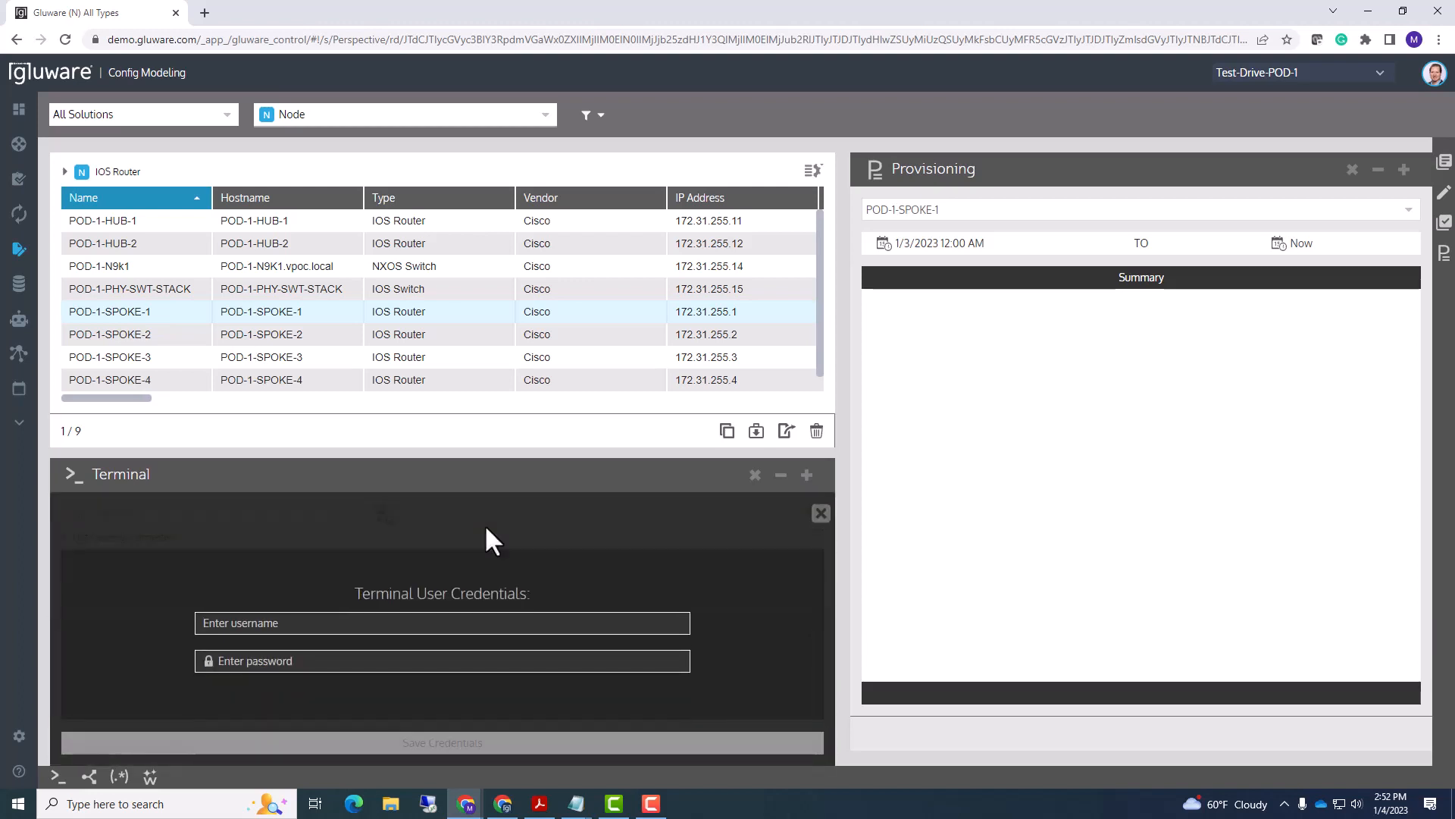
{"action": "type", "text": "cisco"}
{"action": "key", "text": "Tab"}
{"action": "type", "text": "cisc"}
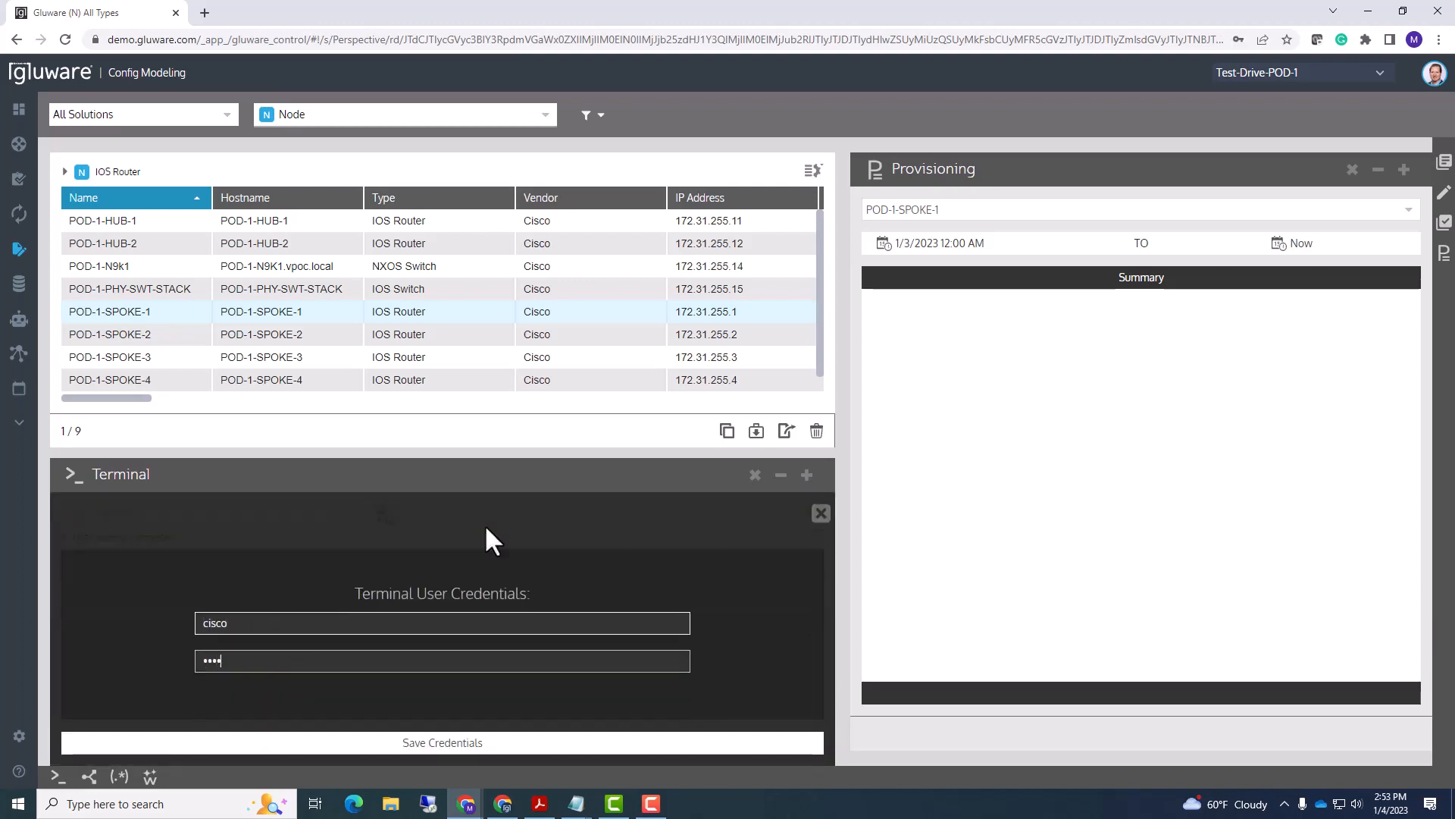
{"action": "type", "text": "o"}
{"action": "key", "text": "Return"}
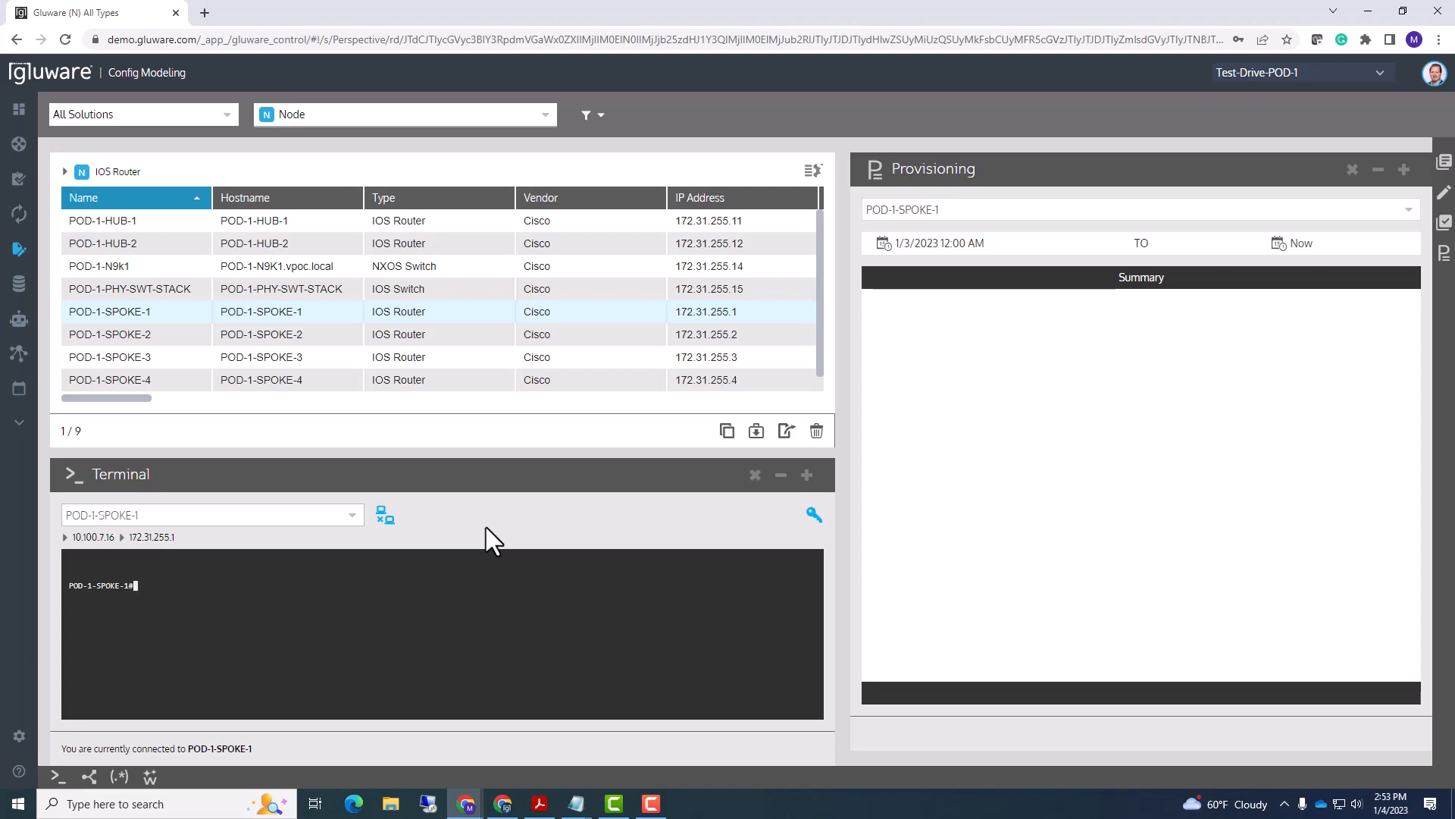
- Check the router's name servers, enter config mode with 'conf t', and add 'ip name-server 8.8.8.8'
{"action": "type", "text": "show ip name-server"}
{"action": "key", "text": "Return"}
{"action": "type", "text": "conf t"}
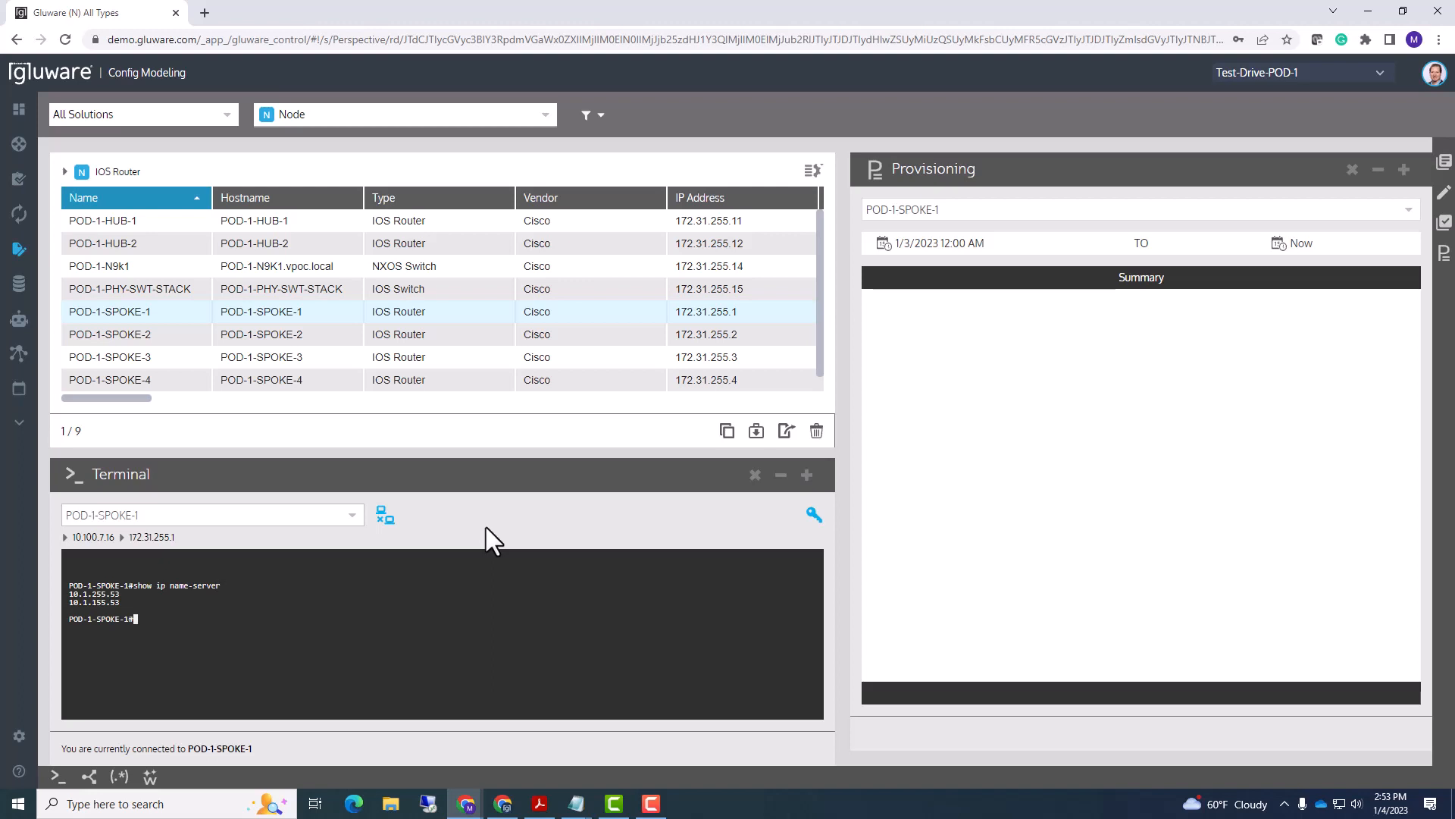
{"action": "key", "text": "Return"}
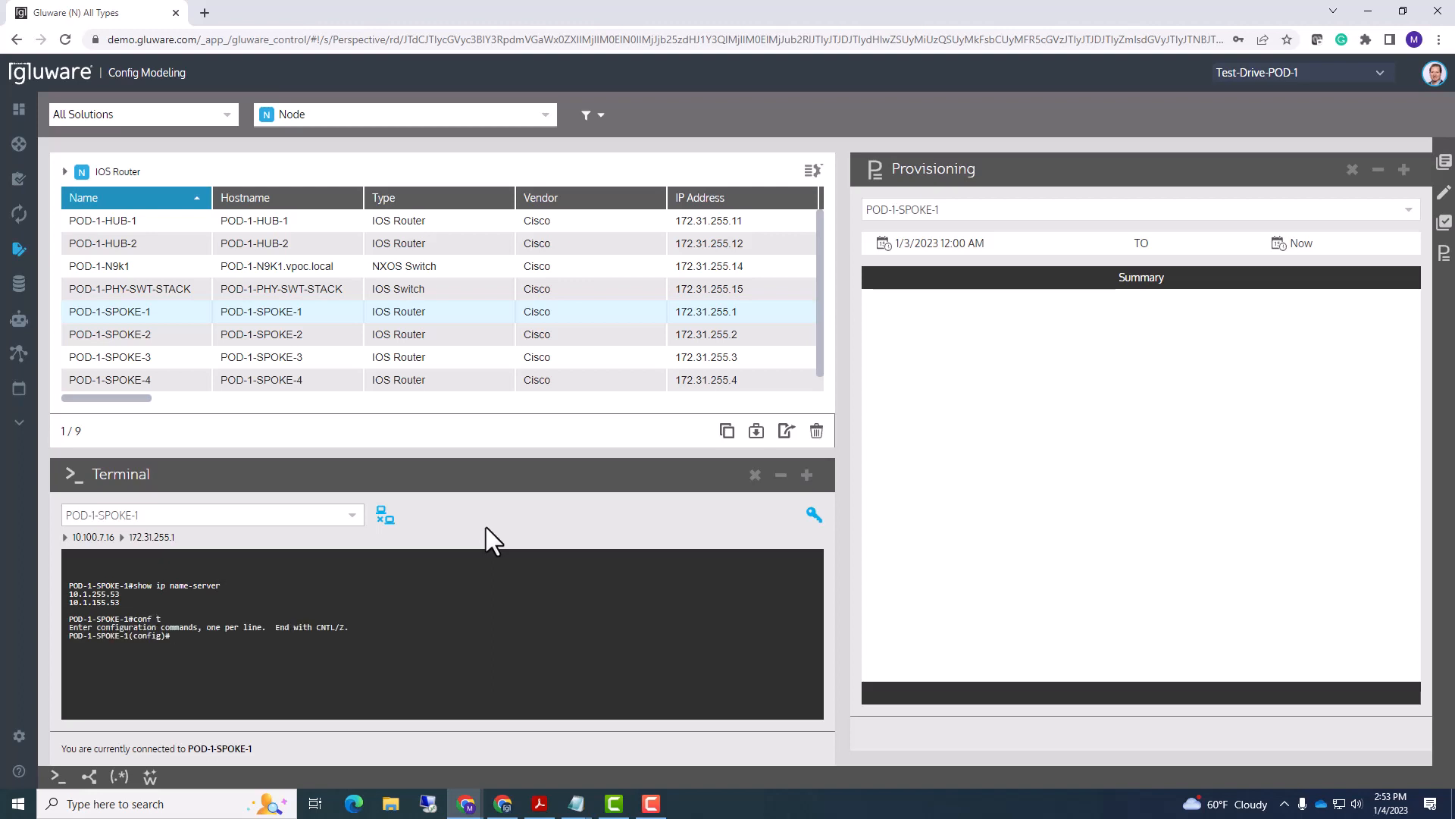
{"action": "type", "text": "ip name-server 8.8.8.8"}
{"action": "key", "text": "Return"}
- Run 'do show ntp server' and 'do show ntp status' and mark the NTP reference address
{"action": "type", "text": "do show"}
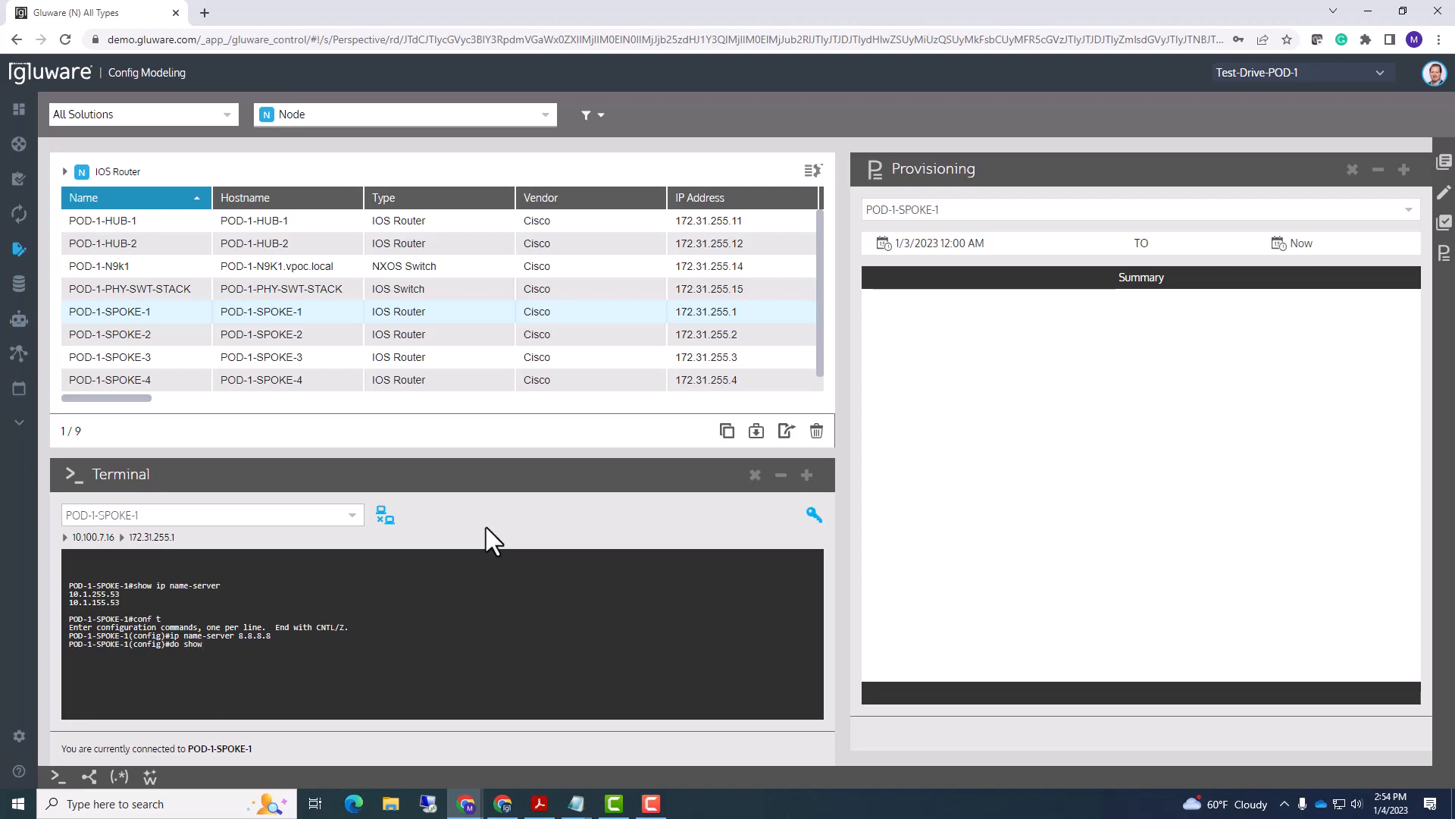
{"action": "type", "text": " ntp server"}
{"action": "key", "text": "Return"}
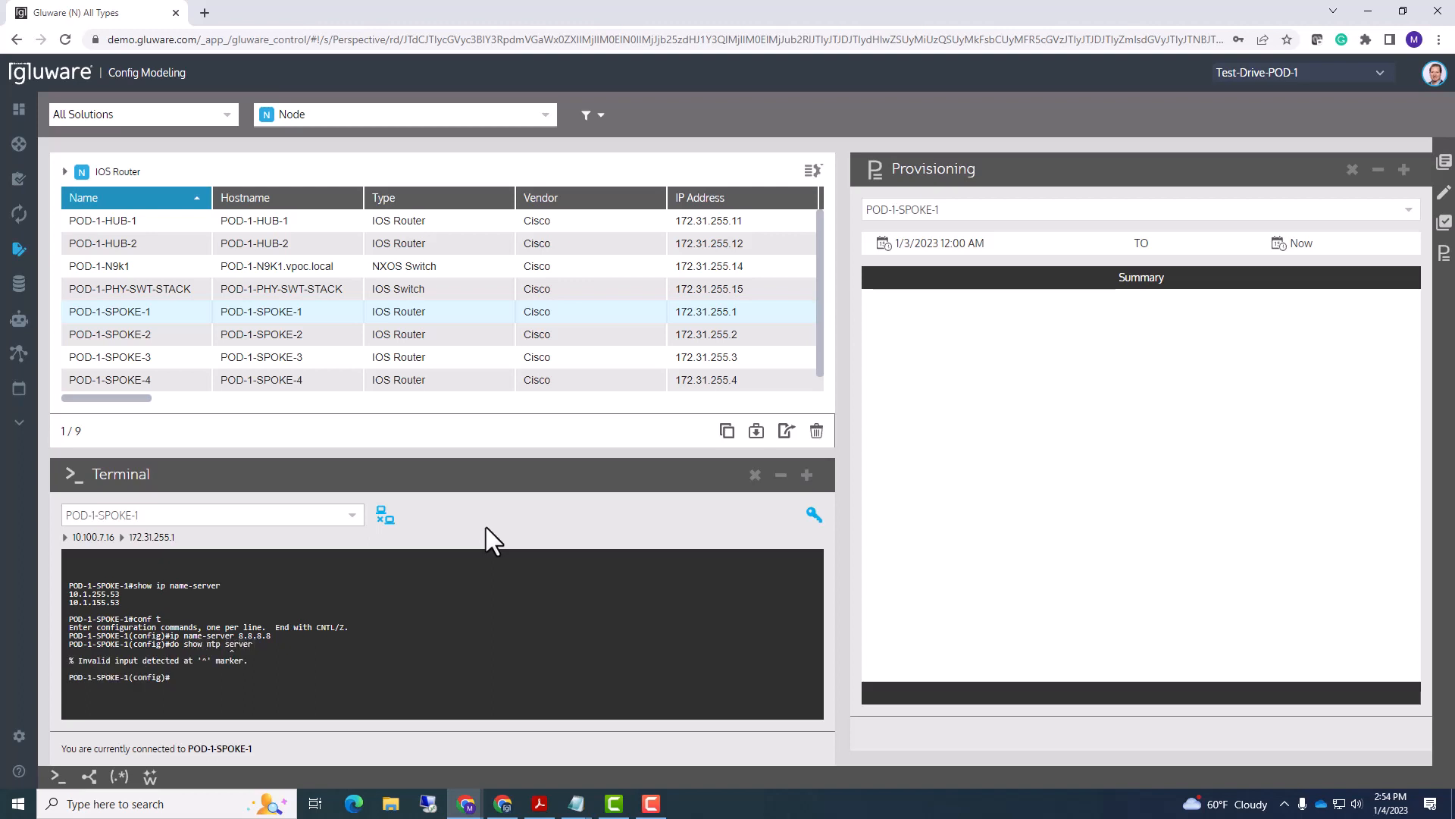
{"action": "key", "text": "Up"}
{"action": "key", "text": "BackSpace"}
{"action": "key", "text": "BackSpace"}
{"action": "key", "text": "BackSpace"}
{"action": "key", "text": "BackSpace"}
{"action": "key", "text": "BackSpace"}
{"action": "key", "text": "BackSpace"}
{"action": "type", "text": "status"}
{"action": "key", "text": "Return"}
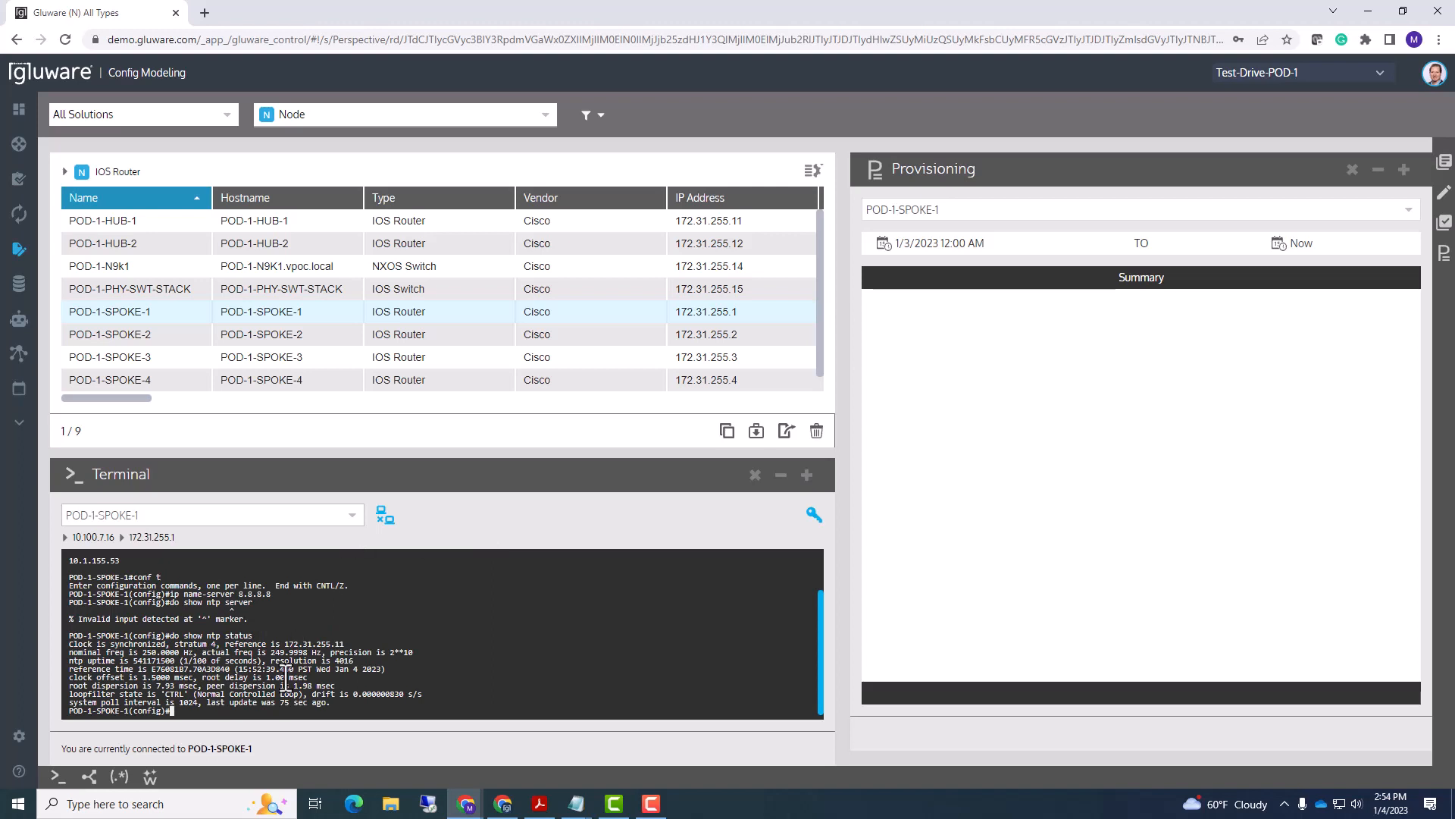
{"action": "left_click_drag", "start_coordinate": [285, 643], "coordinate": [346, 644]}
- Remove NTP server 172.31.255.11 with 'no ntp server 172.31.255.11', then exit config mode
{"action": "type", "text": "no ntp server 172.31.255.11"}
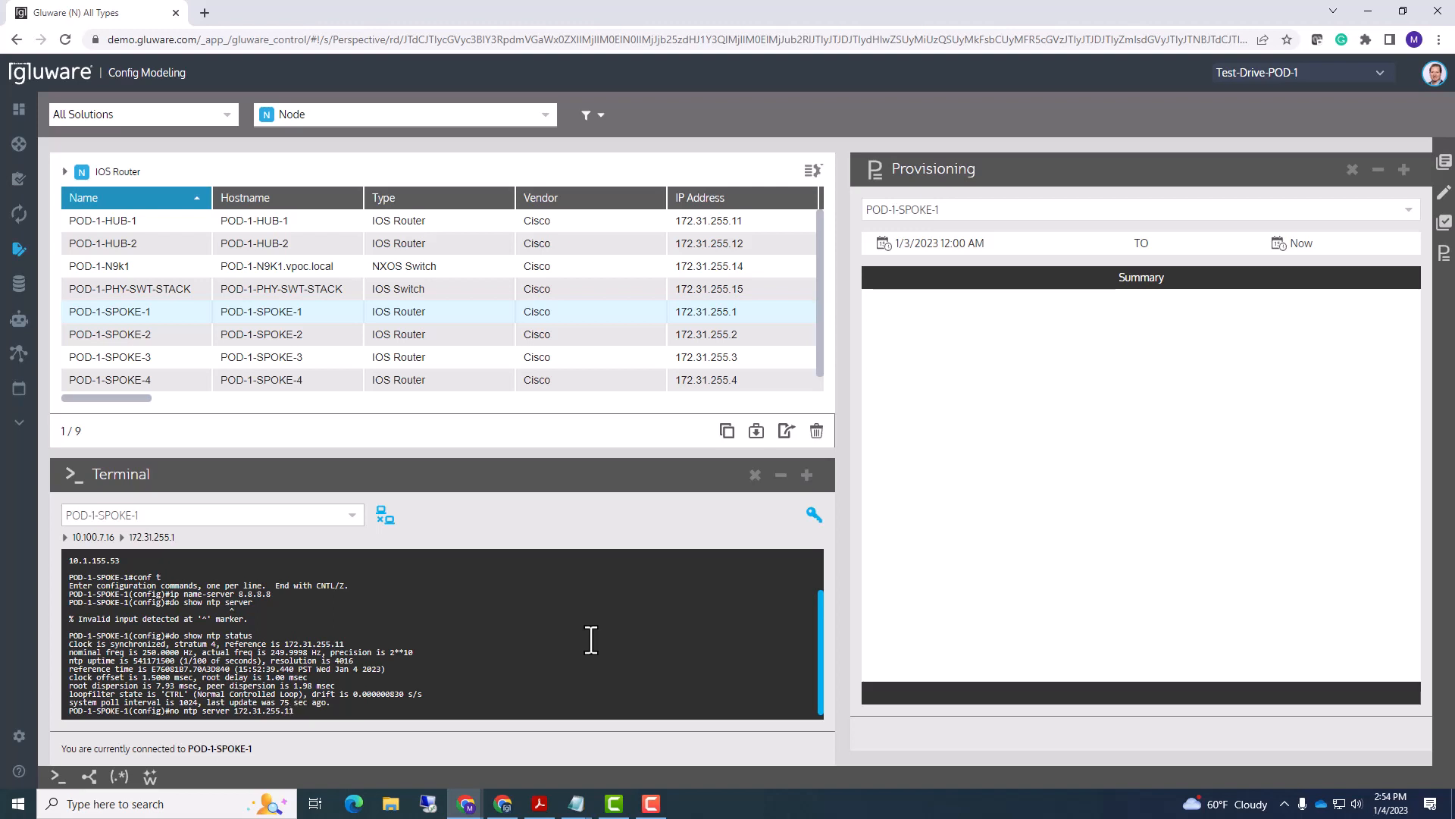
{"action": "key", "text": "Return"}
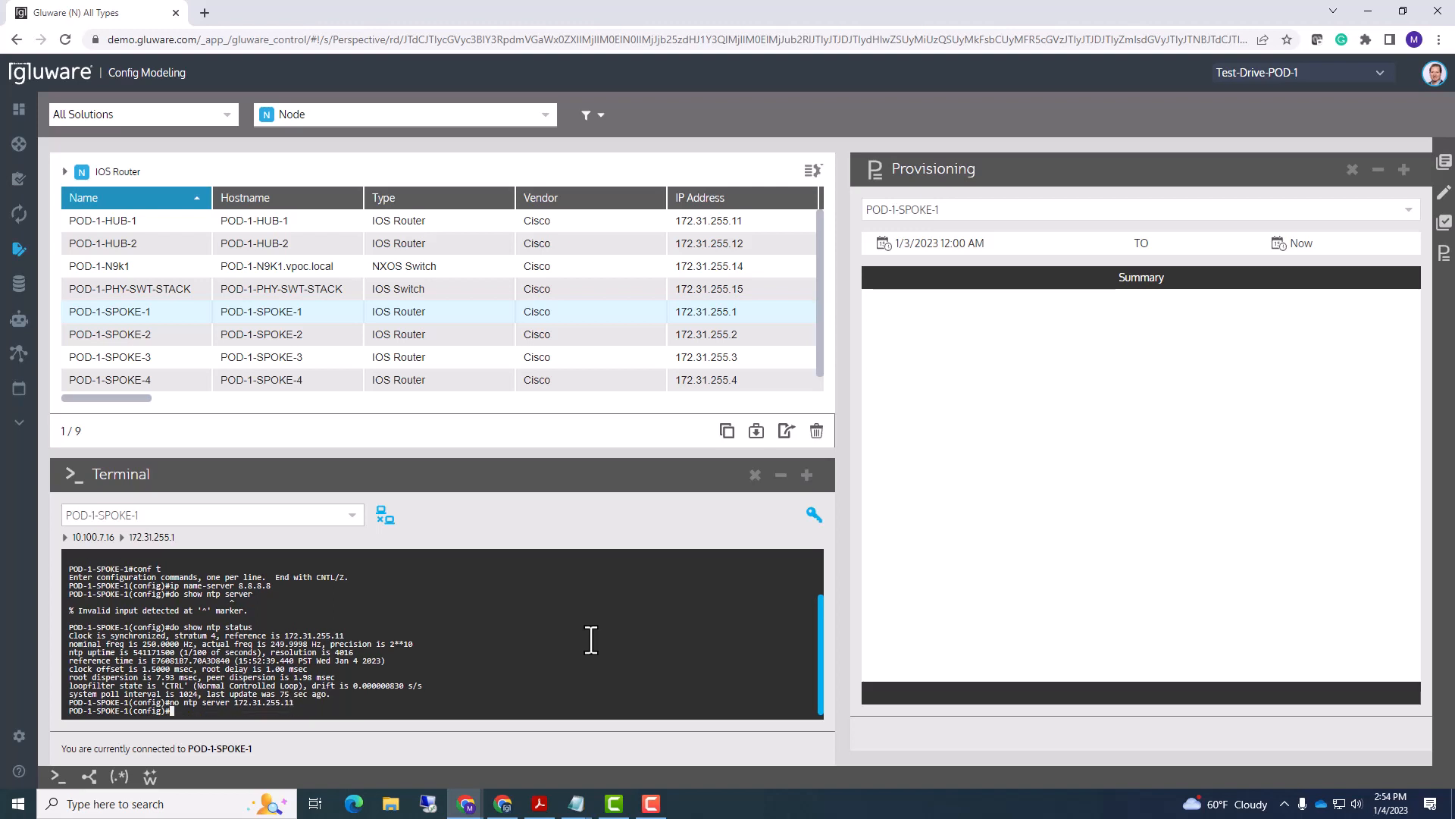
{"action": "type", "text": "exit"}
{"action": "key", "text": "Return"}
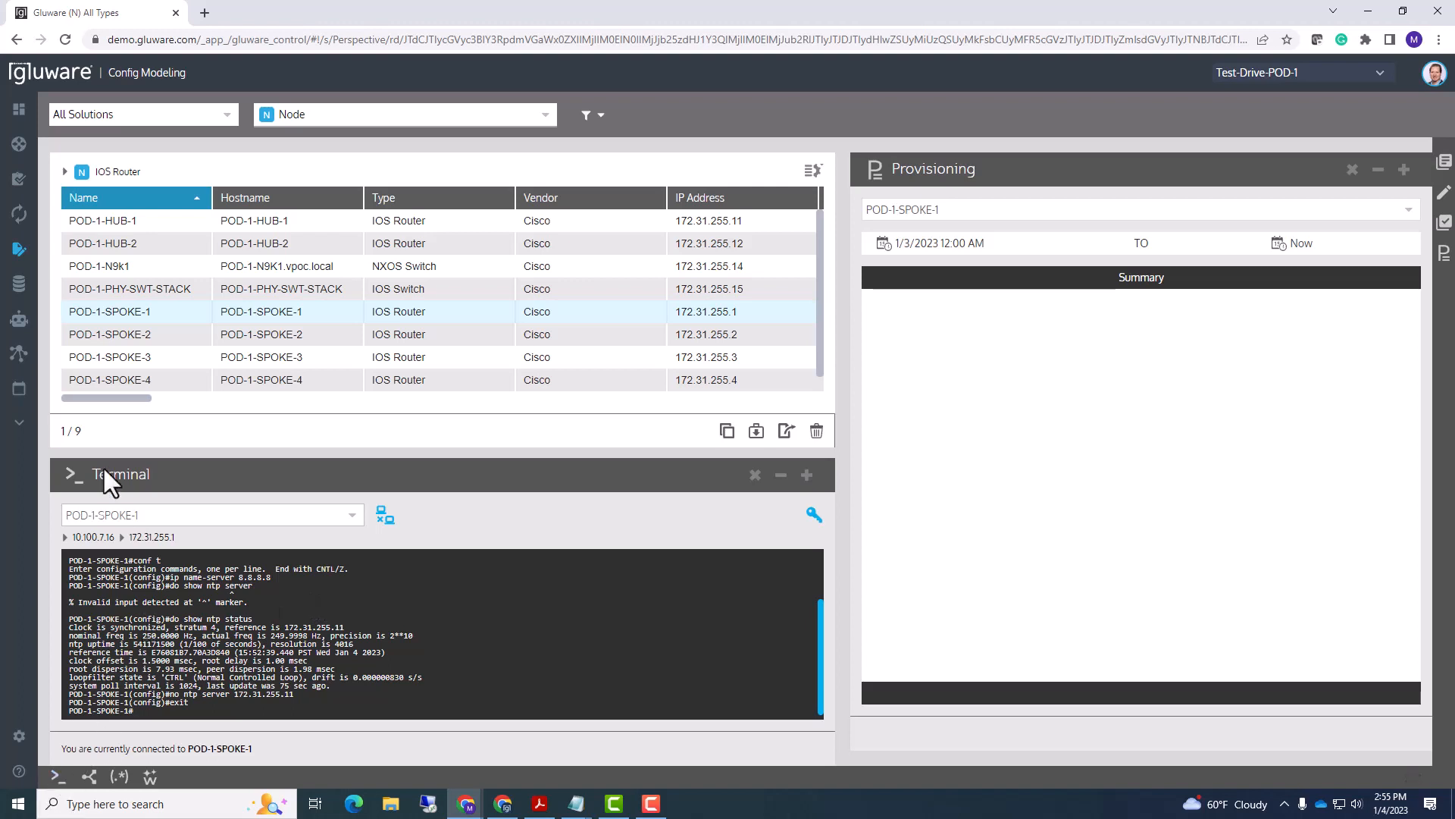
- From the enlarged Config Drift and Audit device list, capture new configuration snapshots of all nine devices
{"action": "mouse_move", "coordinate": [65, 183]}
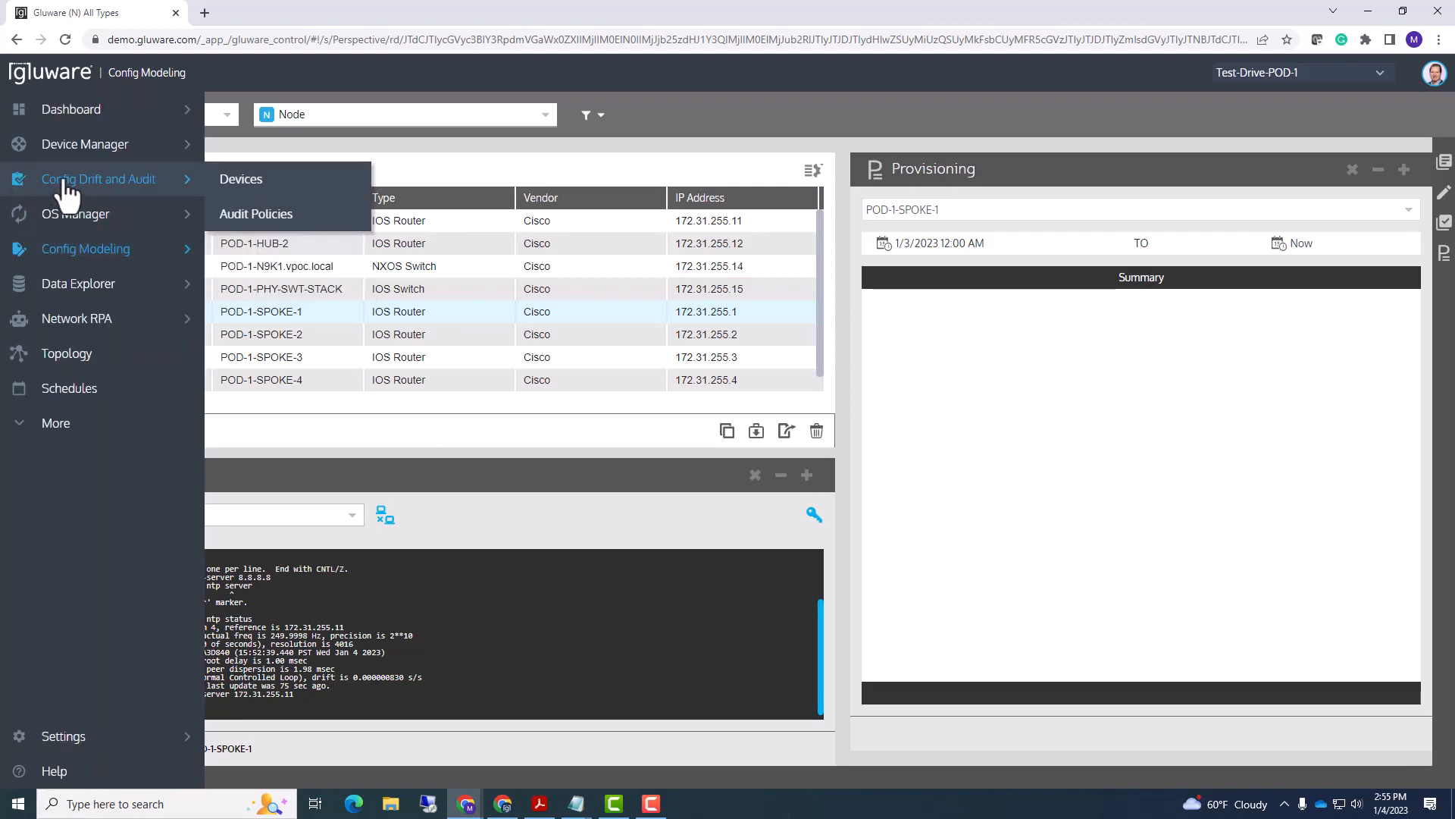
{"action": "left_click", "coordinate": [65, 184]}
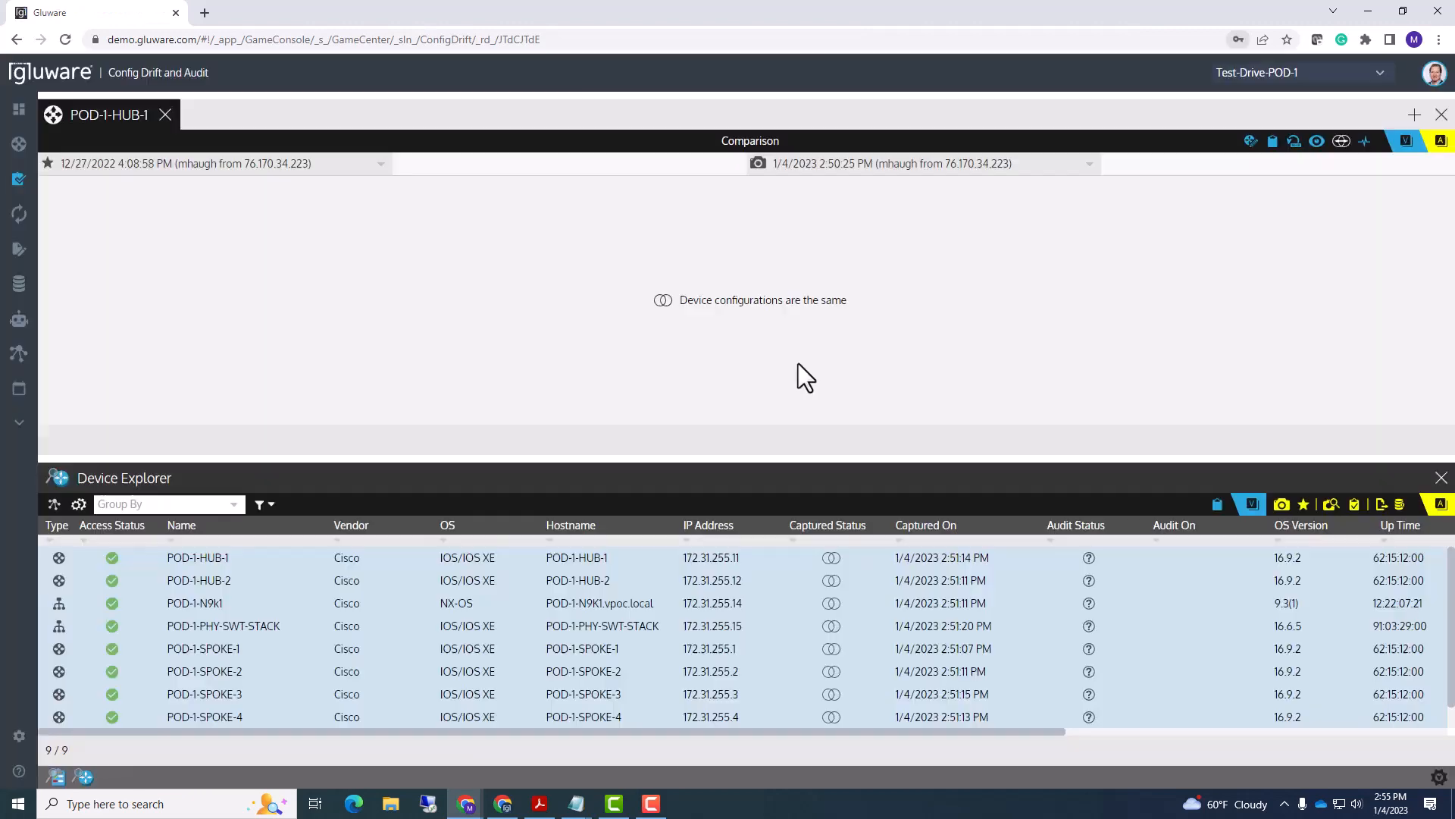
{"action": "left_click_drag", "start_coordinate": [545, 461], "coordinate": [532, 394]}
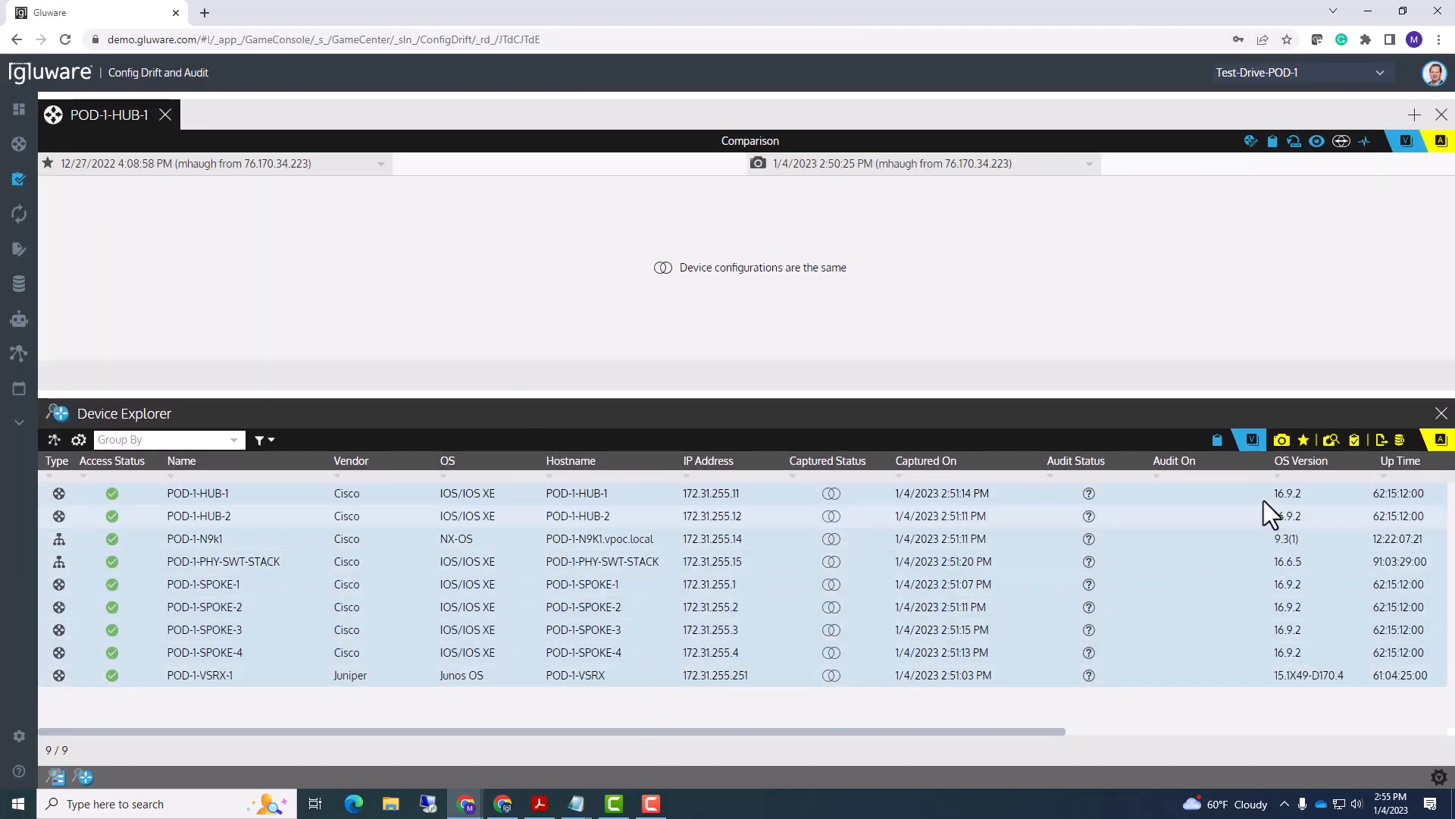
{"action": "left_click", "coordinate": [1281, 441]}
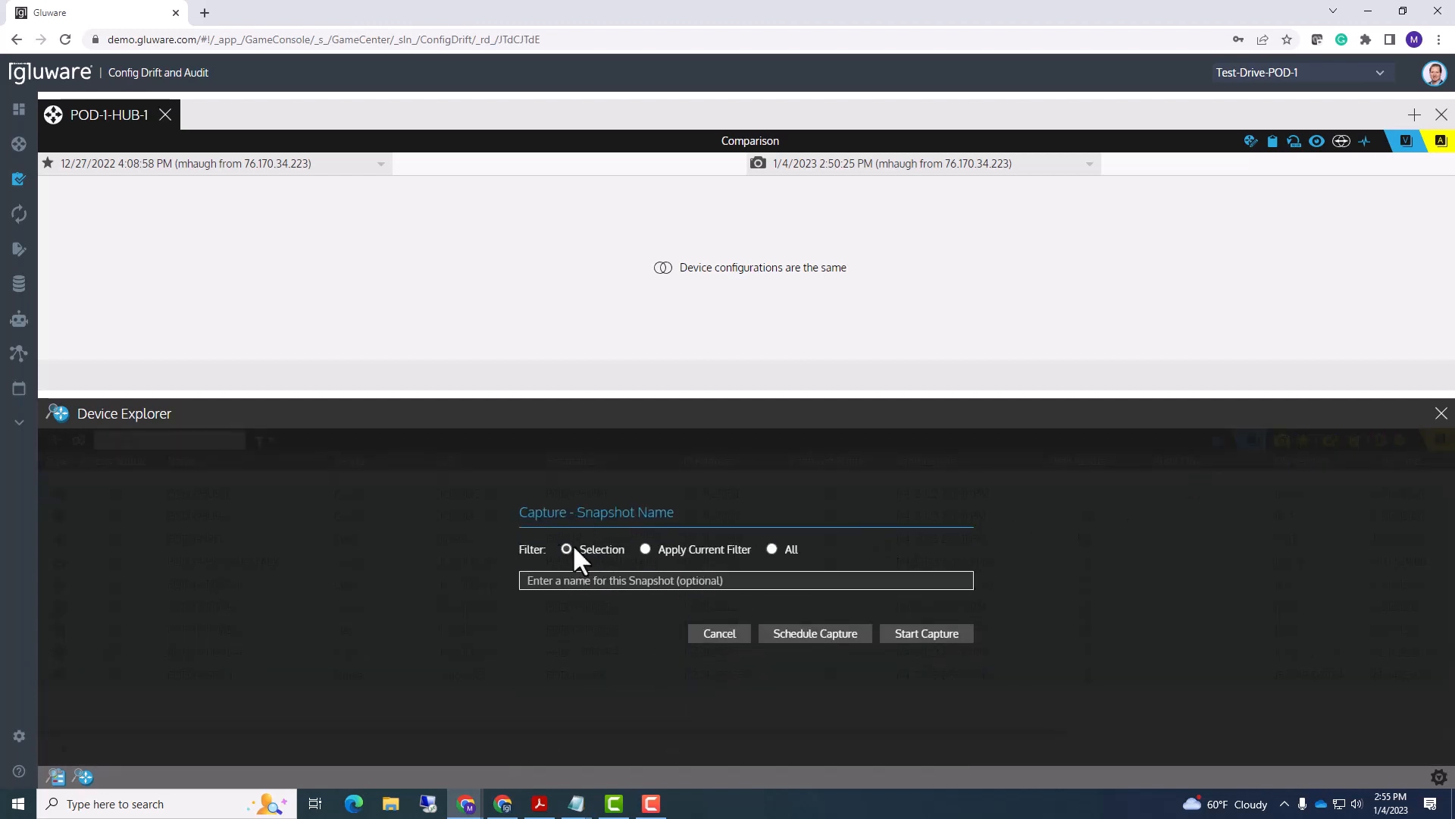
{"action": "left_click", "coordinate": [903, 642]}
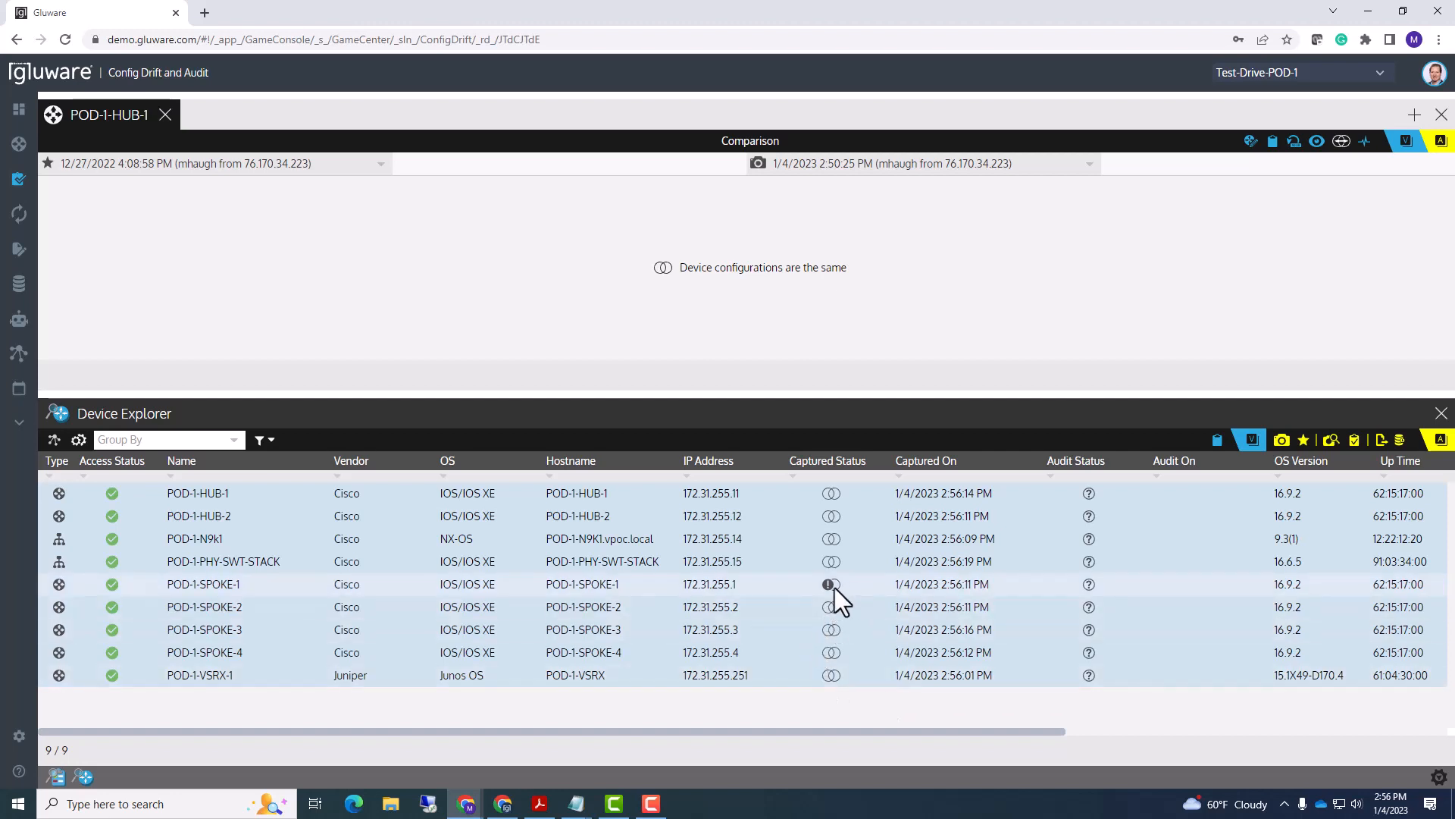
- Open POD-1-SPOKE-1's changed-config comparison, enlarge its panes, and star the older capture
{"action": "mouse_move", "coordinate": [828, 585]}
{"action": "left_click", "coordinate": [201, 585]}
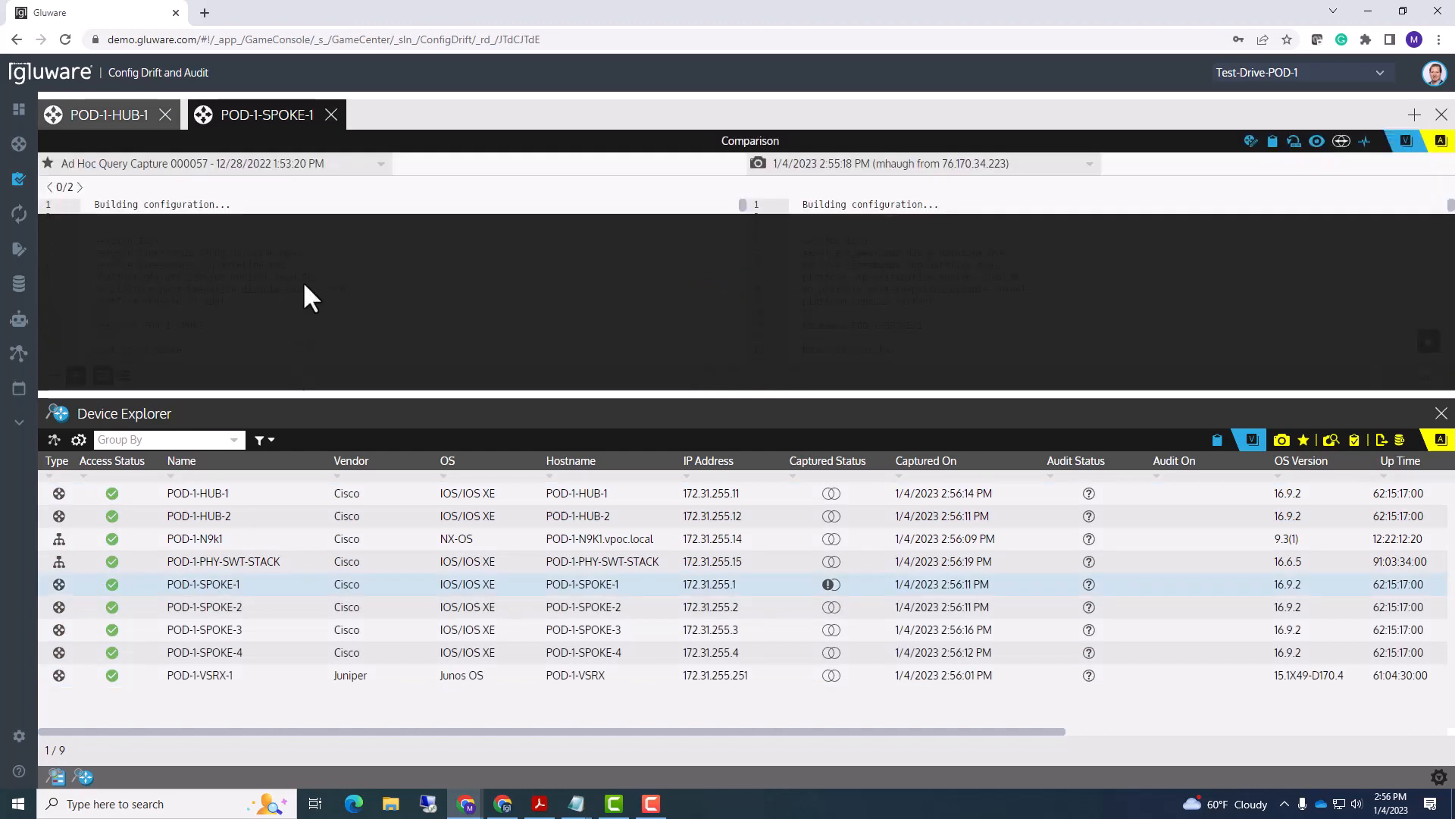
{"action": "left_click_drag", "start_coordinate": [296, 392], "coordinate": [297, 483]}
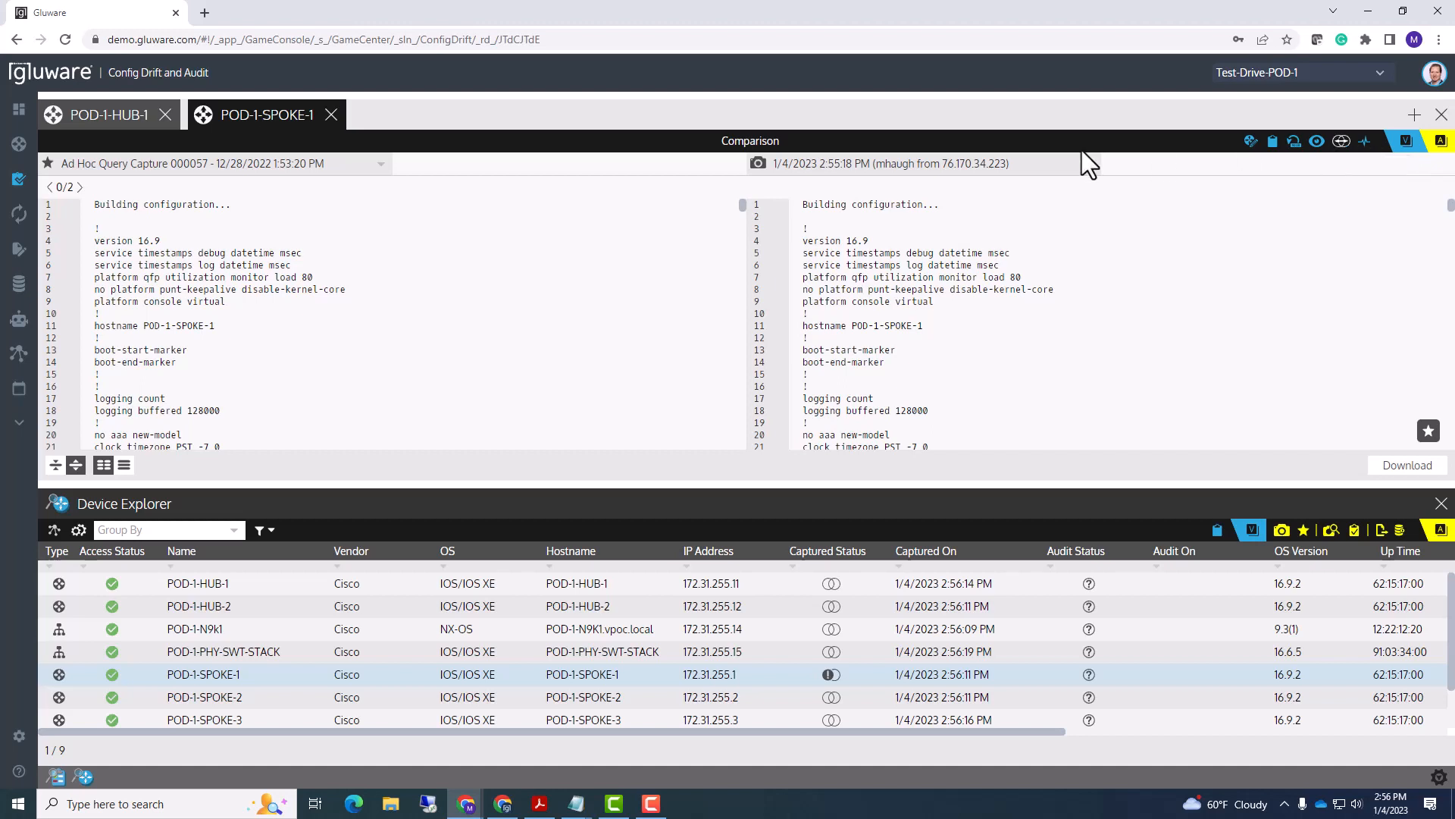
{"action": "left_click", "coordinate": [47, 163]}
- Jump to the first difference at line 30 and compare the old and new ip name-server lines
{"action": "left_click", "coordinate": [78, 187]}
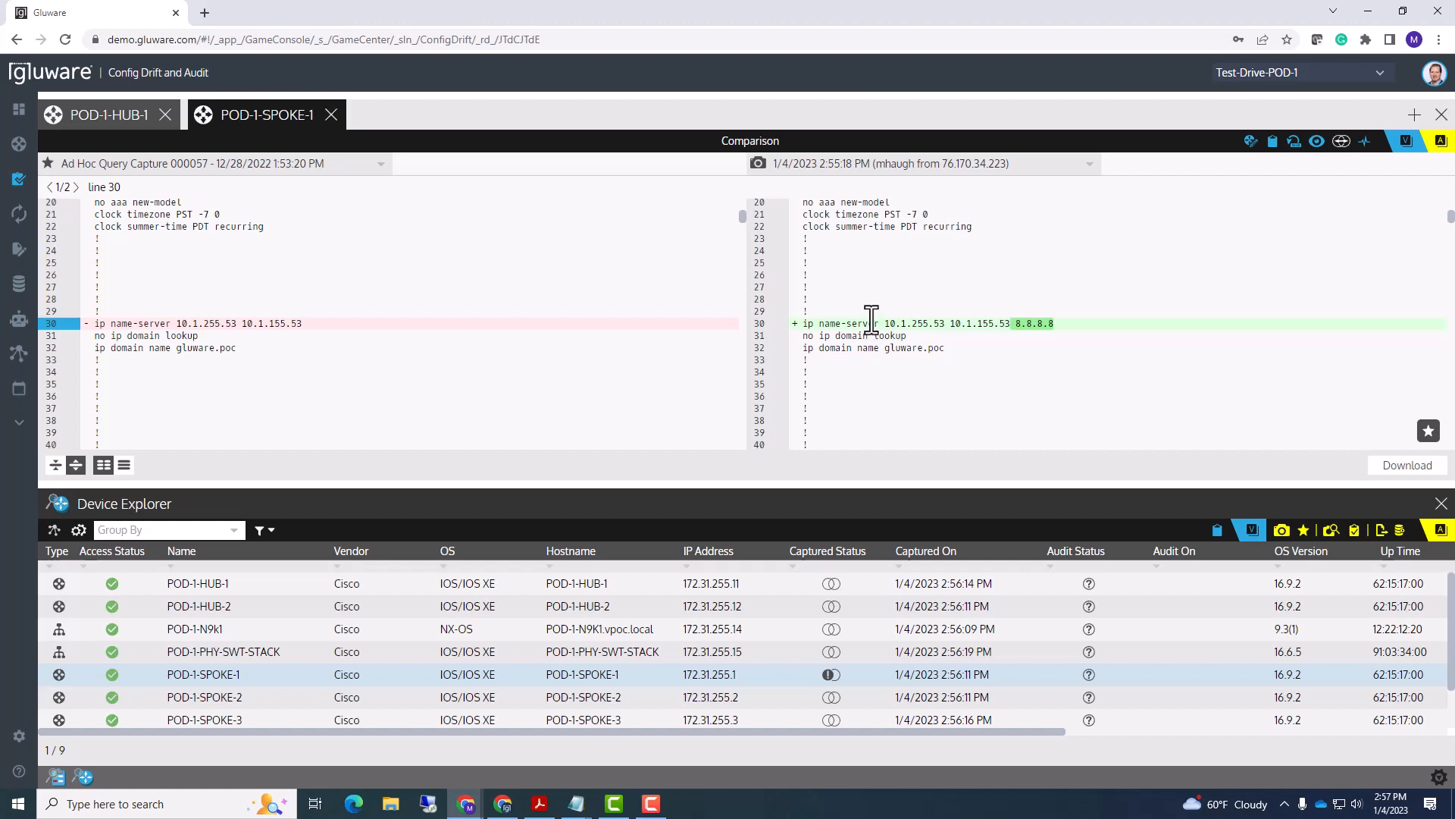
{"action": "left_click_drag", "start_coordinate": [887, 323], "coordinate": [1066, 321]}
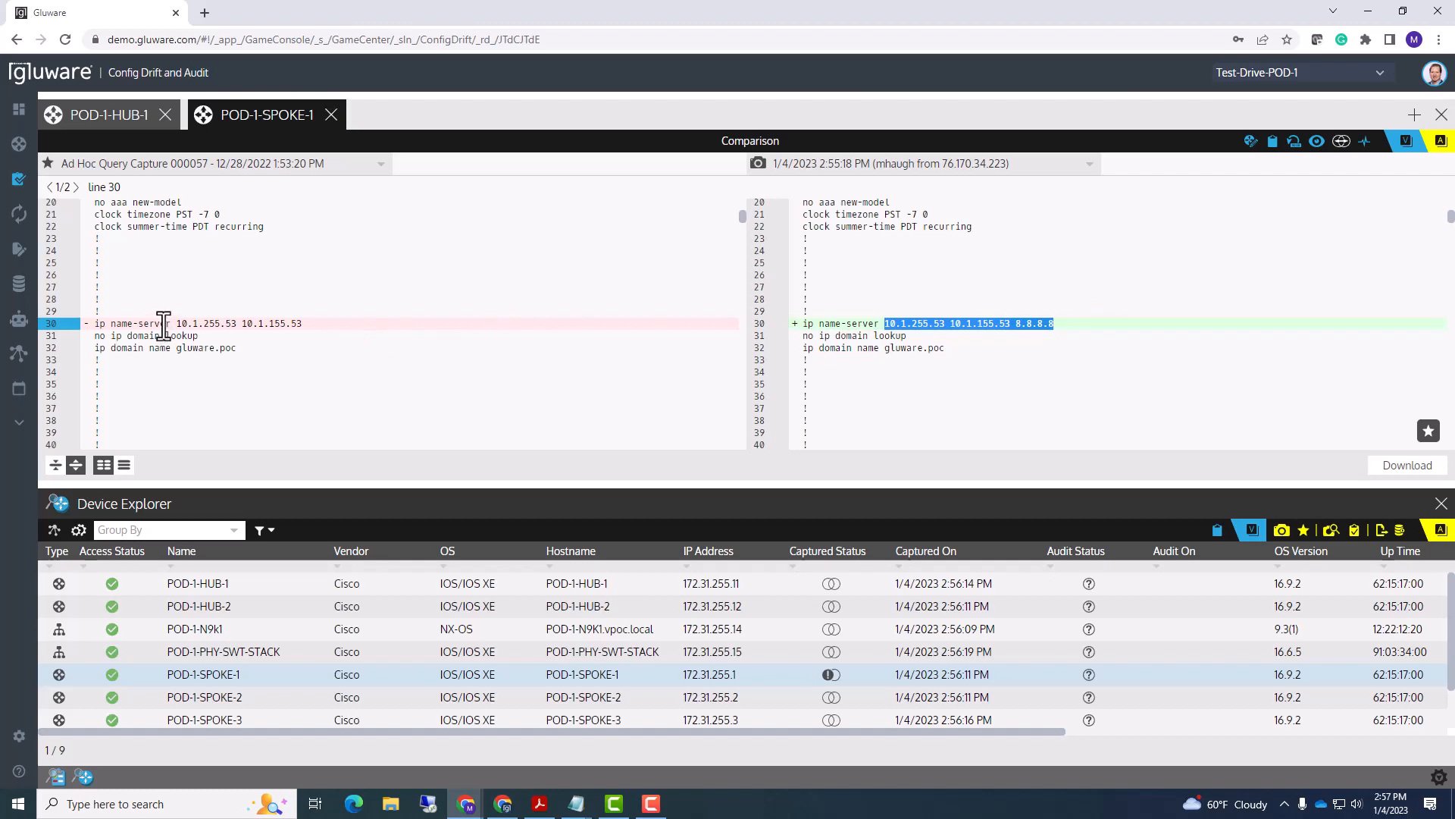
{"action": "left_click", "coordinate": [162, 324]}
{"action": "left_click_drag", "start_coordinate": [99, 326], "coordinate": [305, 320]}
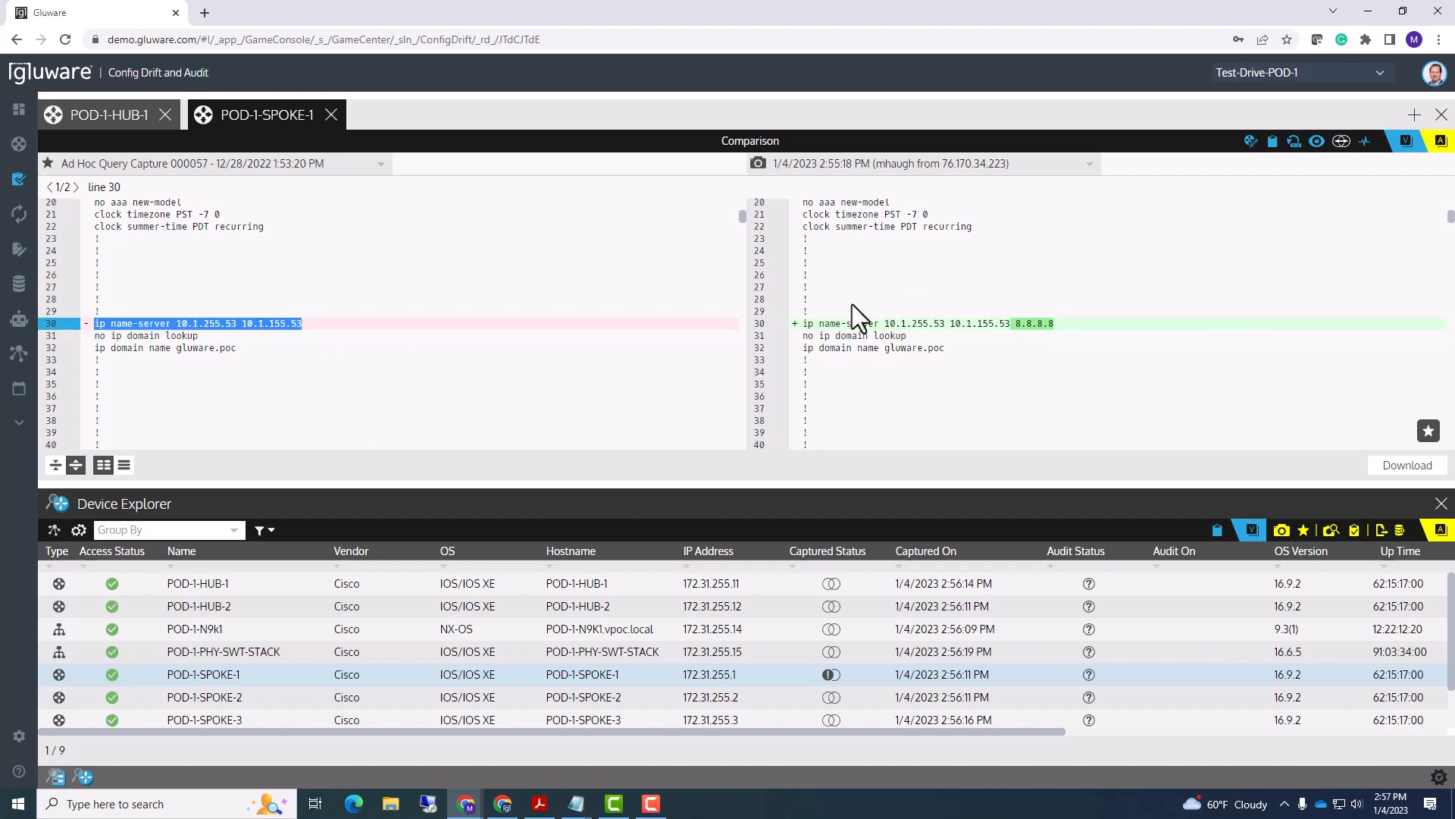
{"action": "left_click_drag", "start_coordinate": [804, 326], "coordinate": [1079, 321]}
{"action": "left_click", "coordinate": [1079, 321]}
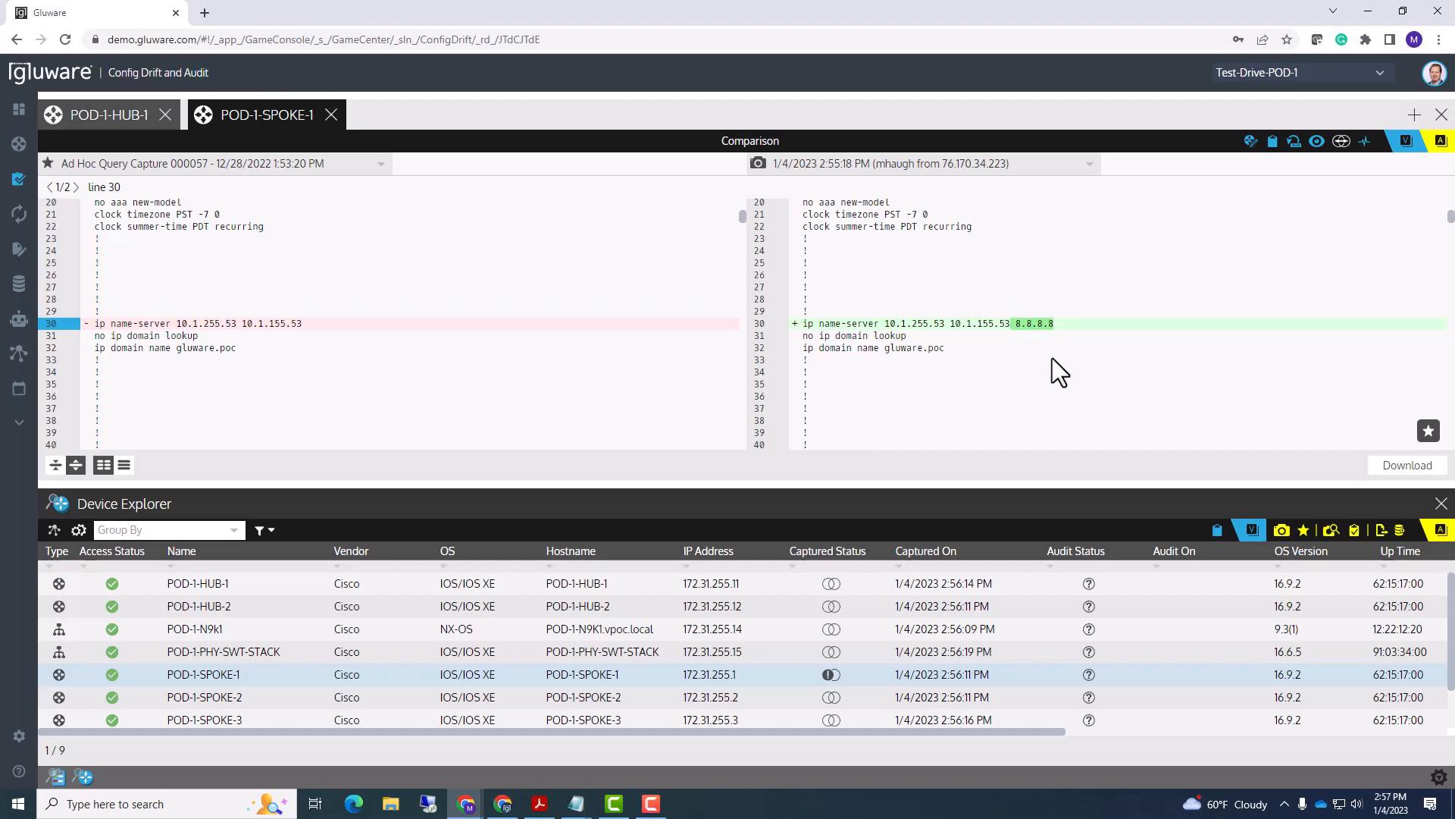
- Go to the second difference at line 395, then switch to Compact View showing only changed hunks
{"action": "left_click", "coordinate": [76, 187]}
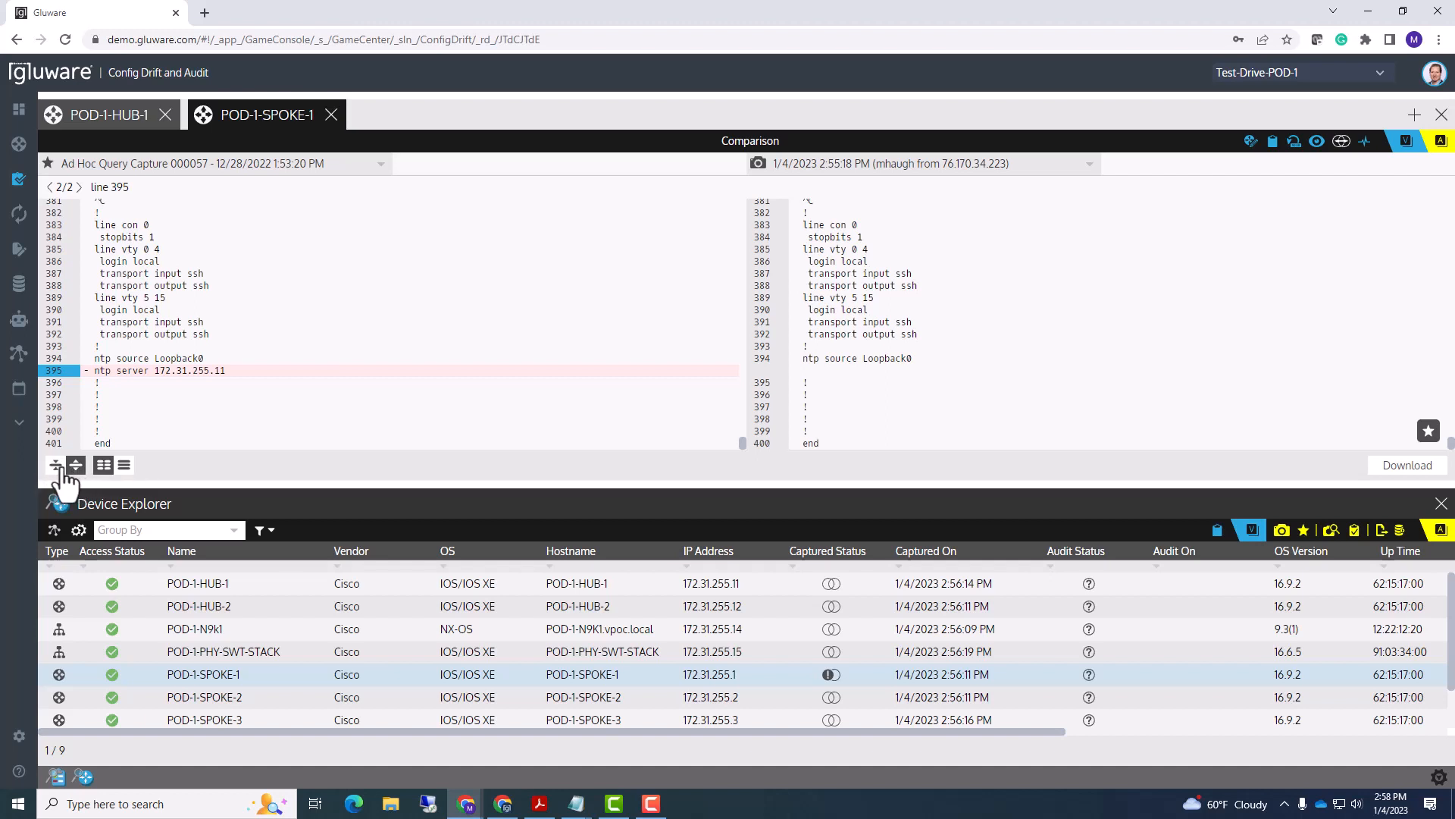
{"action": "left_click", "coordinate": [58, 467]}
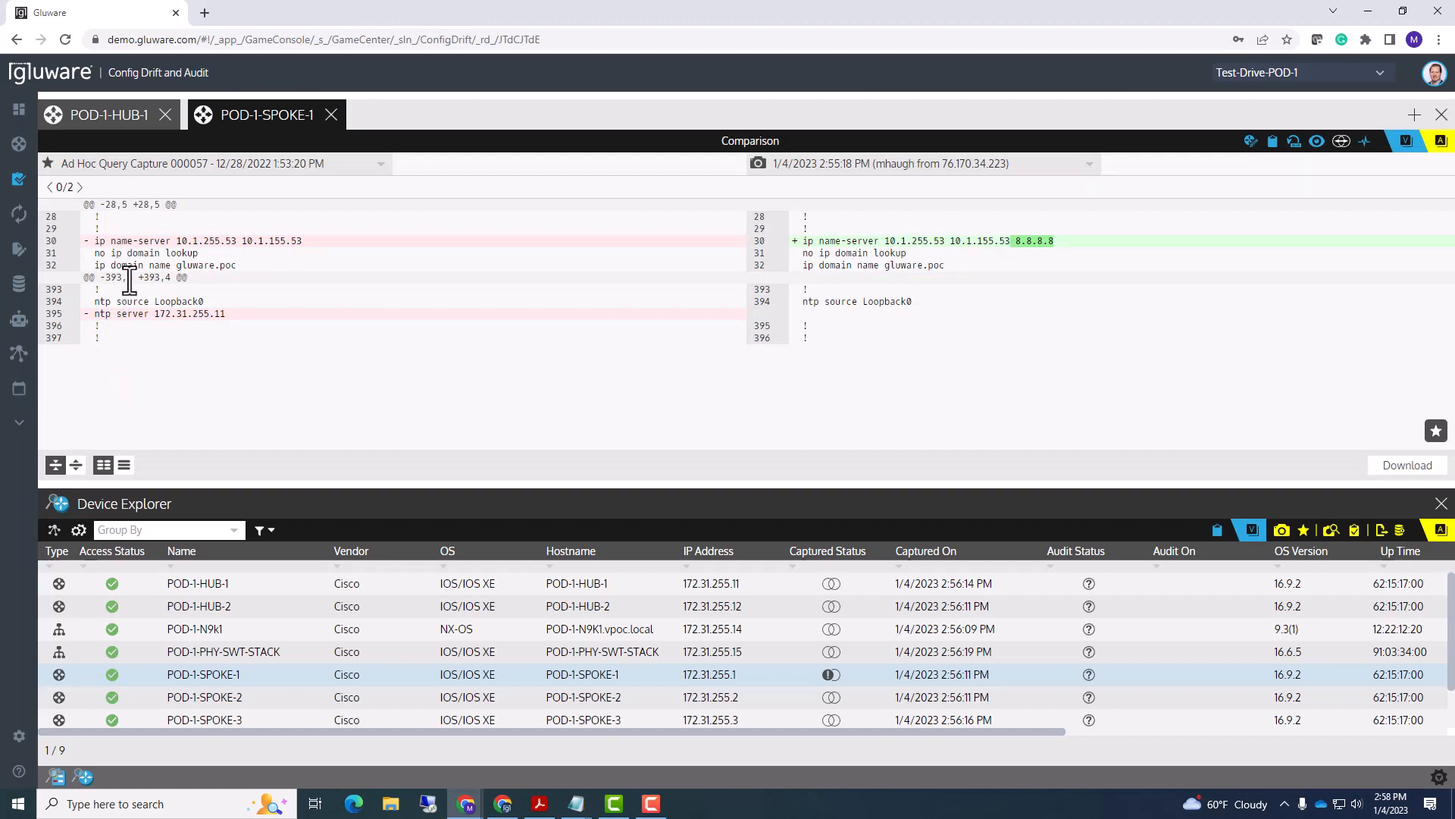
- Try the expanded side-by-side and inline diff views, checking the first difference in each
{"action": "left_click", "coordinate": [76, 465]}
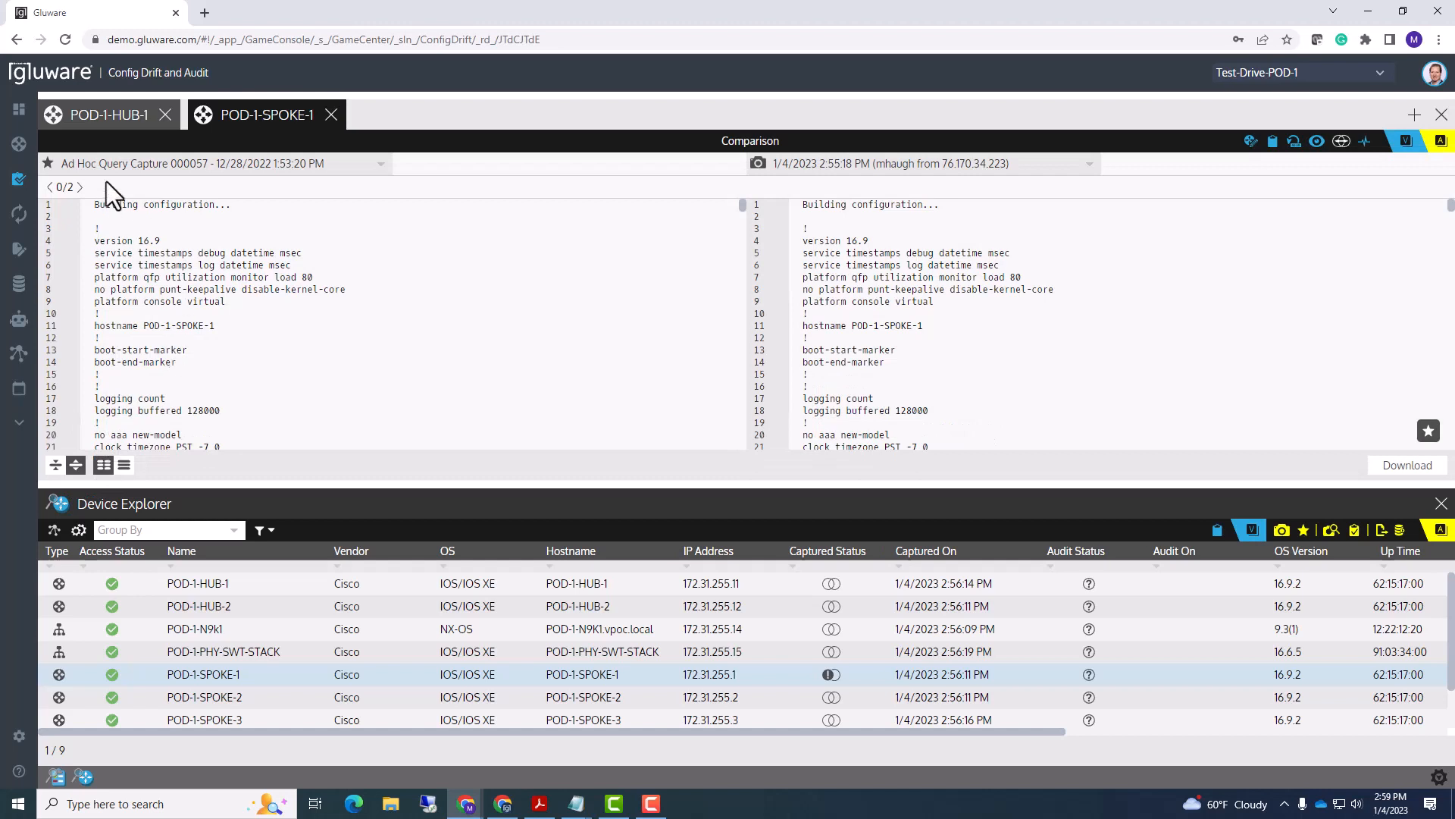
{"action": "left_click", "coordinate": [78, 187]}
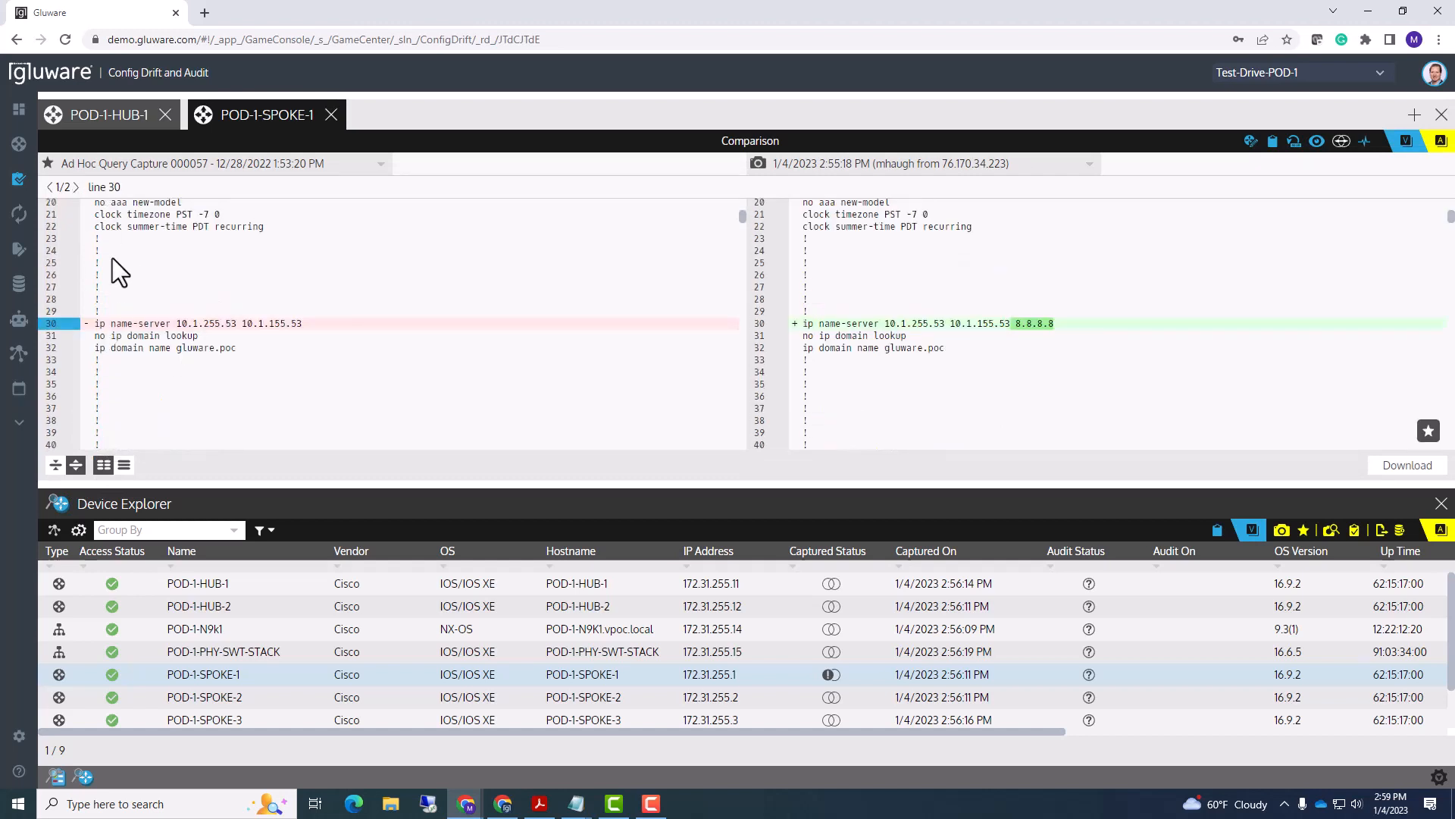
{"action": "left_click", "coordinate": [123, 466]}
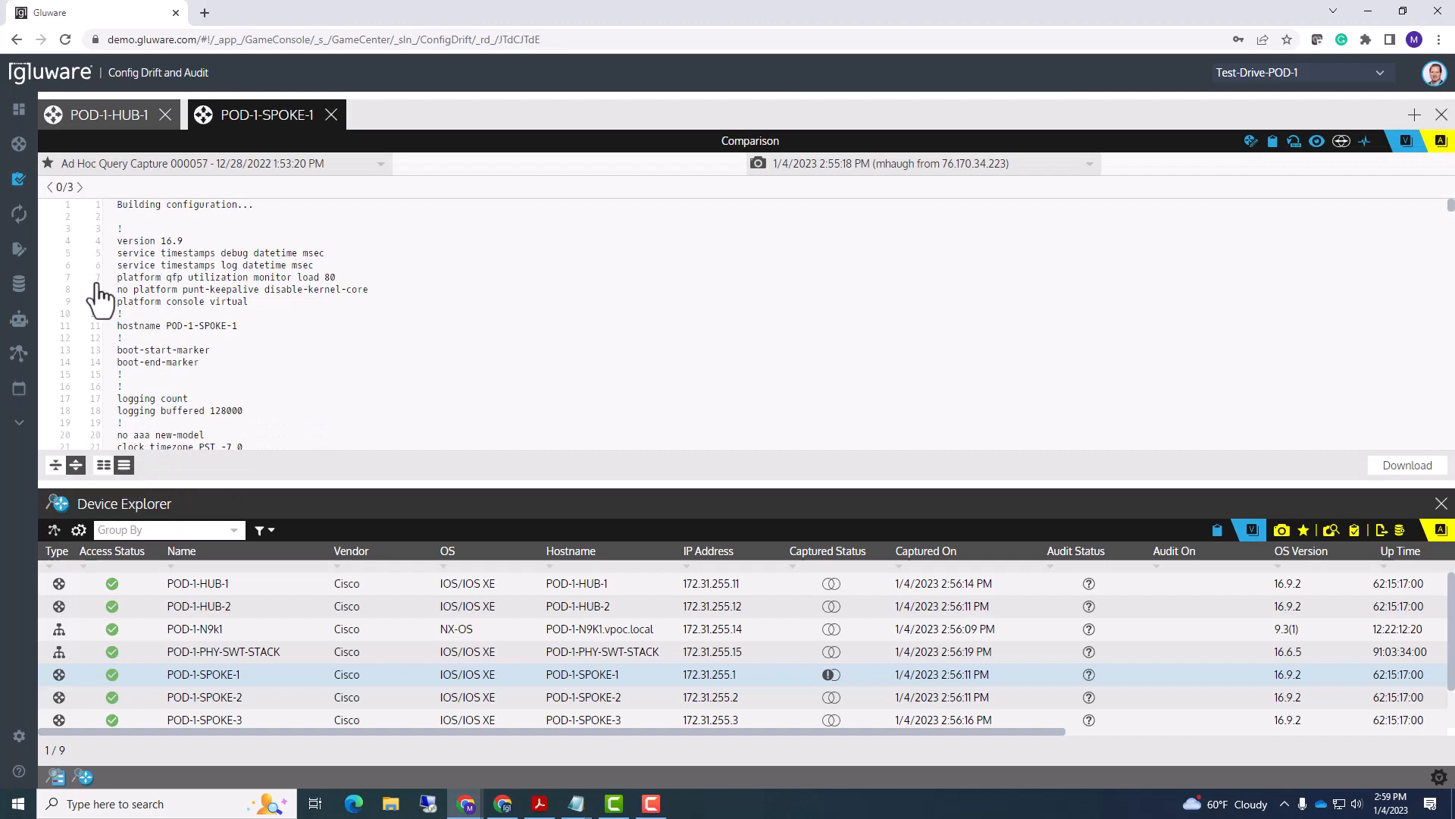
{"action": "left_click", "coordinate": [79, 188]}
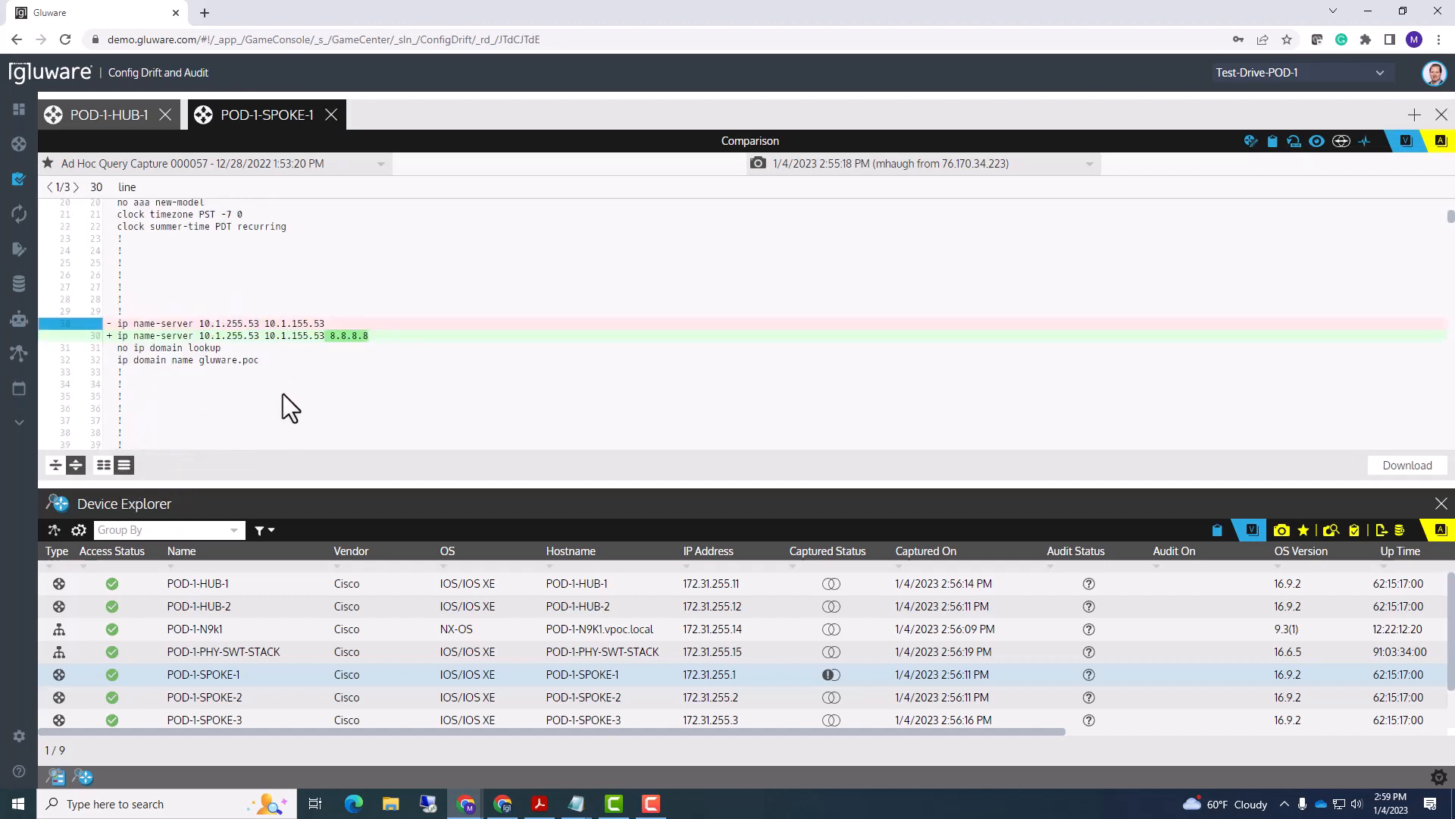
{"action": "left_click", "coordinate": [104, 466]}
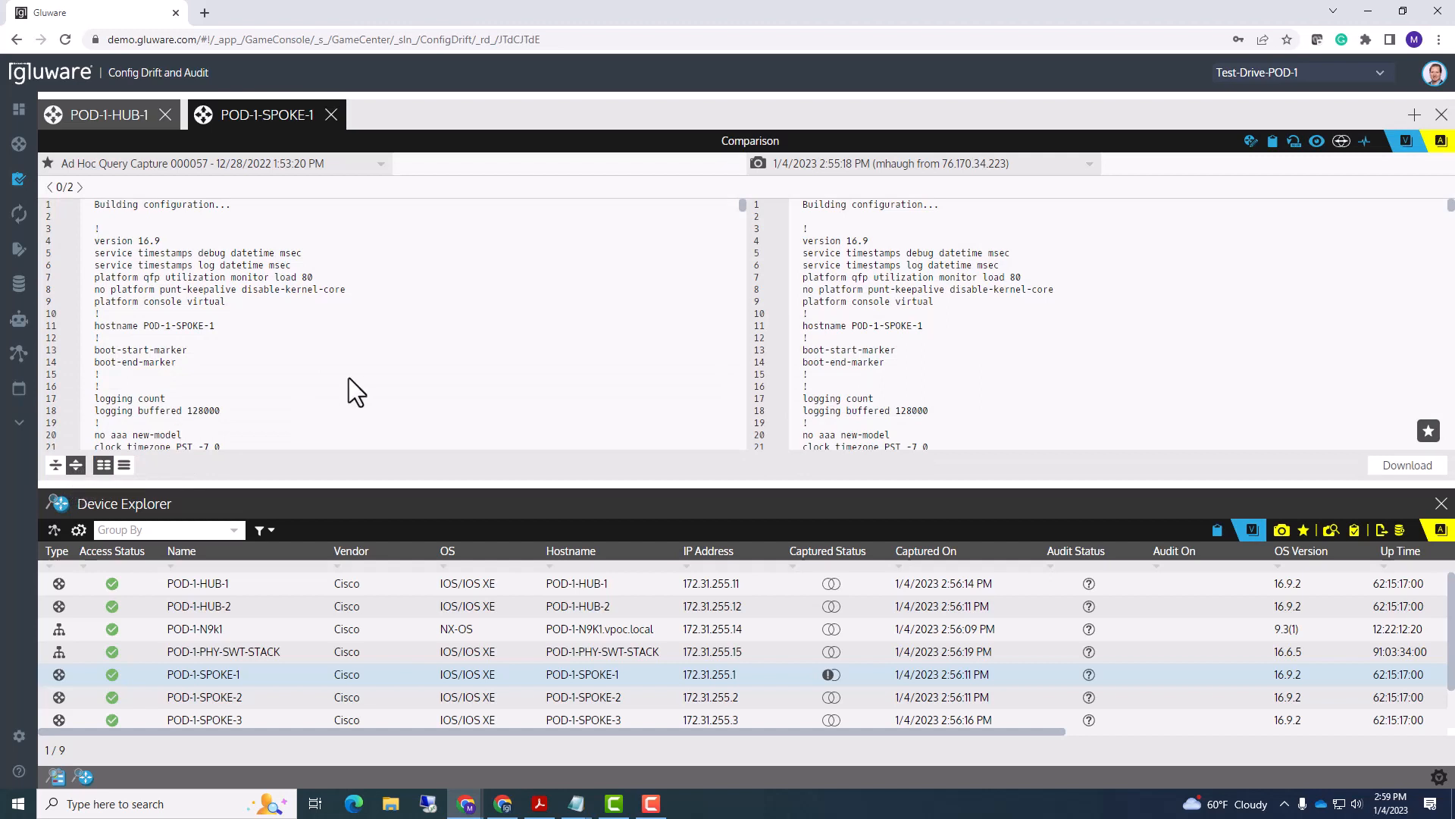
- Collapse to changed sections, expand back to the full configuration, and show the newer side's capture list
{"action": "left_click", "coordinate": [54, 465]}
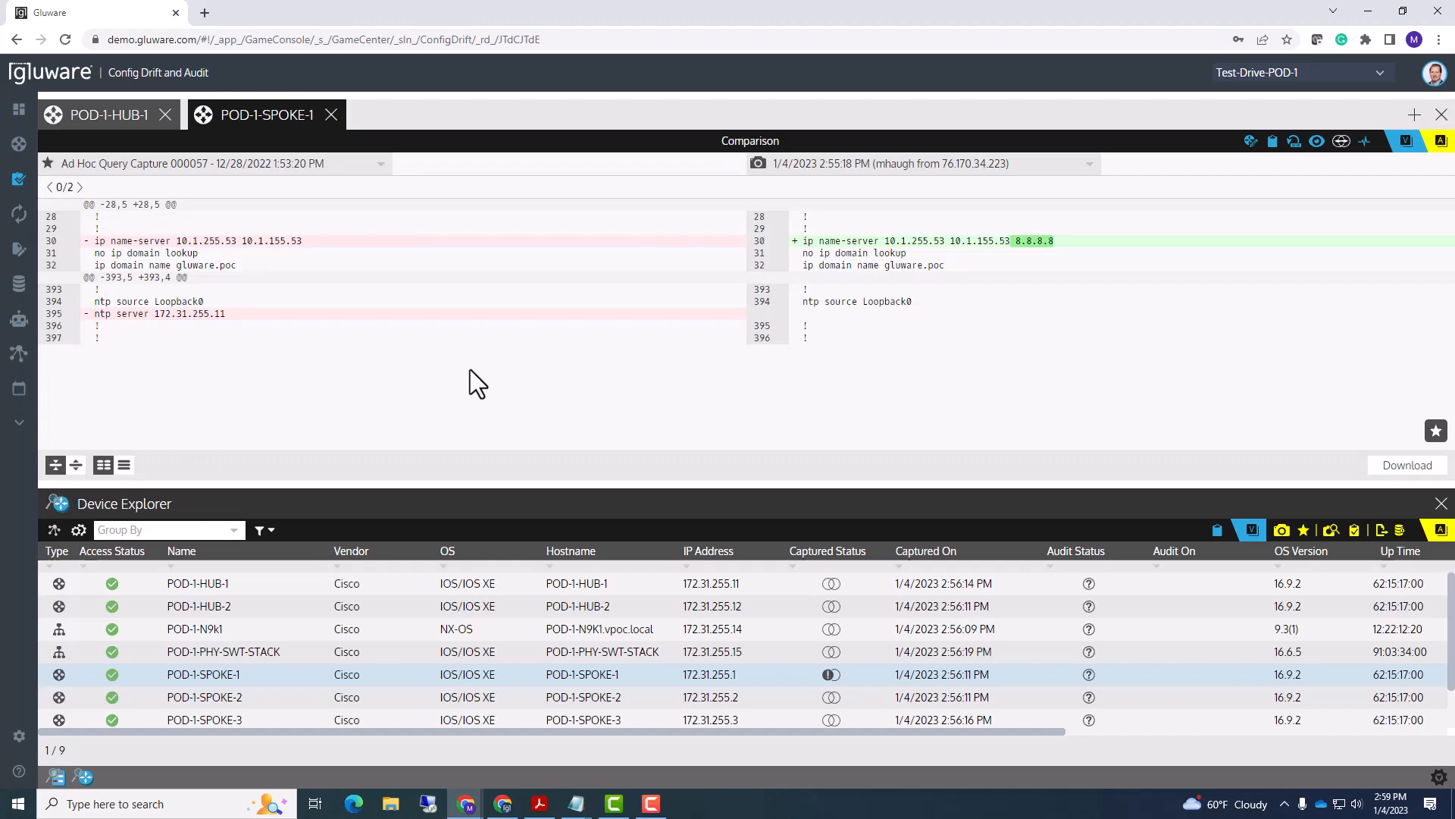
{"action": "left_click", "coordinate": [53, 467]}
{"action": "left_click", "coordinate": [70, 466]}
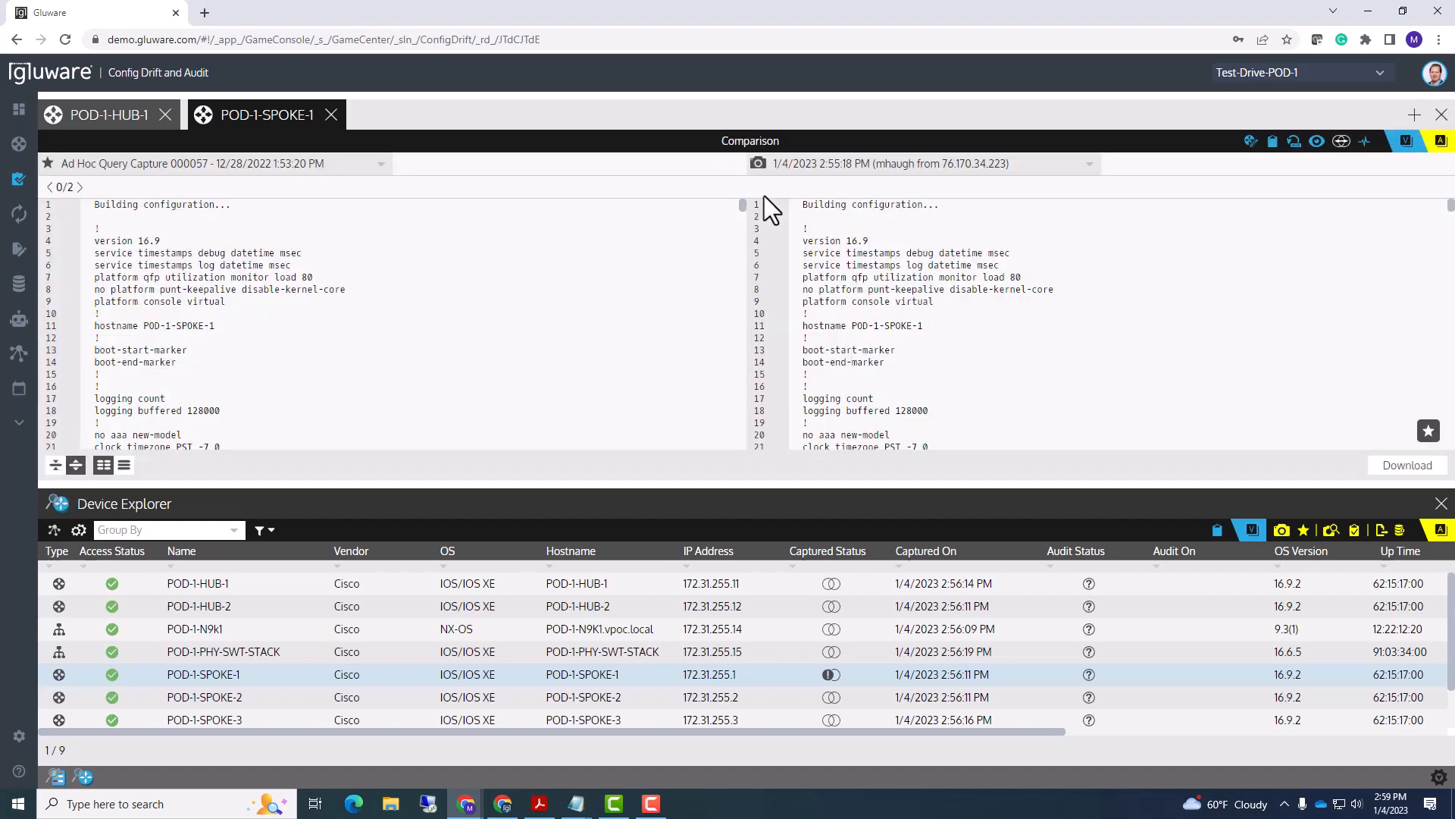
{"action": "left_click", "coordinate": [1091, 166]}
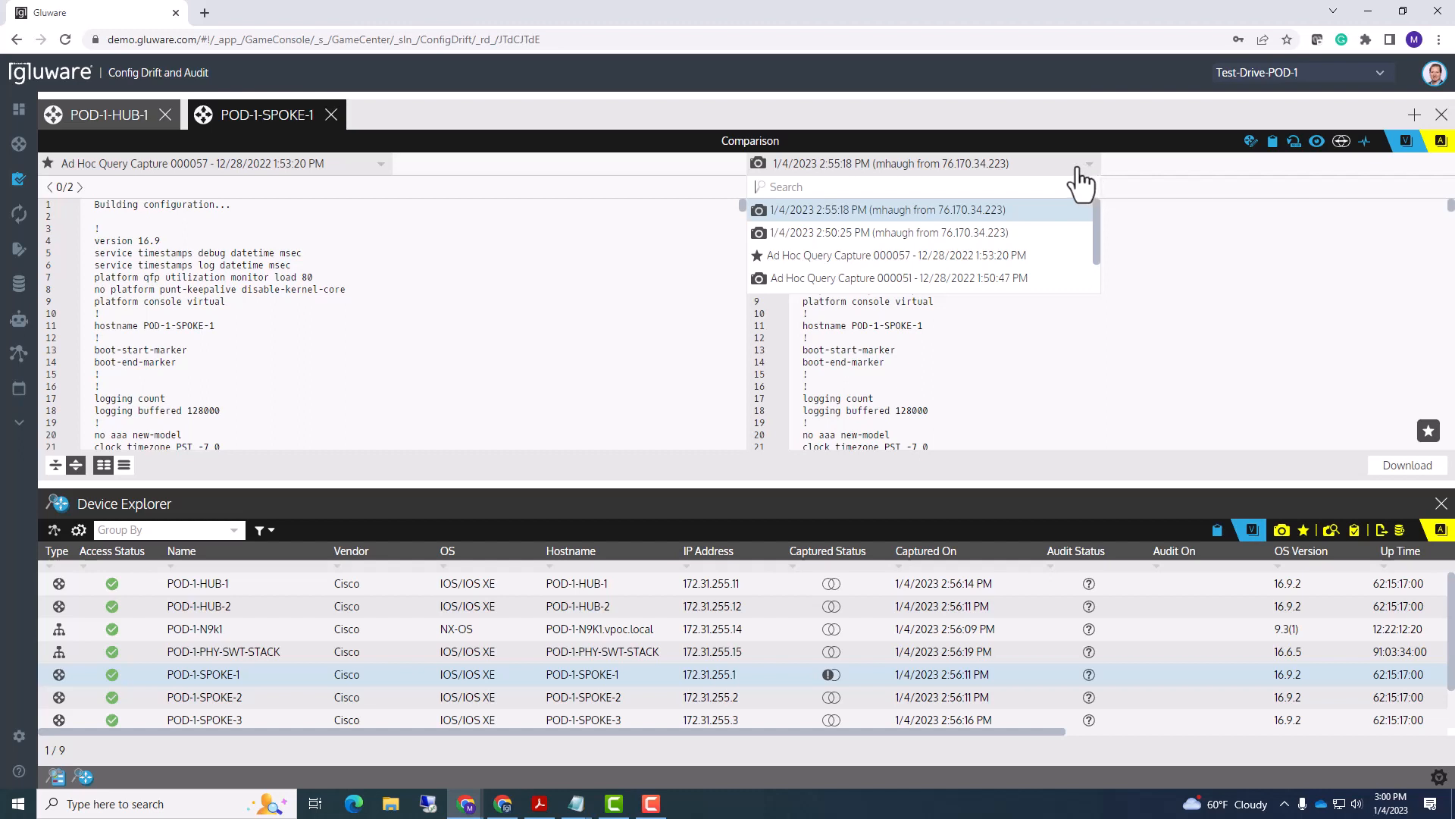
- Compare against the 1/4/2023 2:50:25 PM capture, which matches, then switch back to 2:55:18 PM
{"action": "left_click", "coordinate": [1008, 233]}
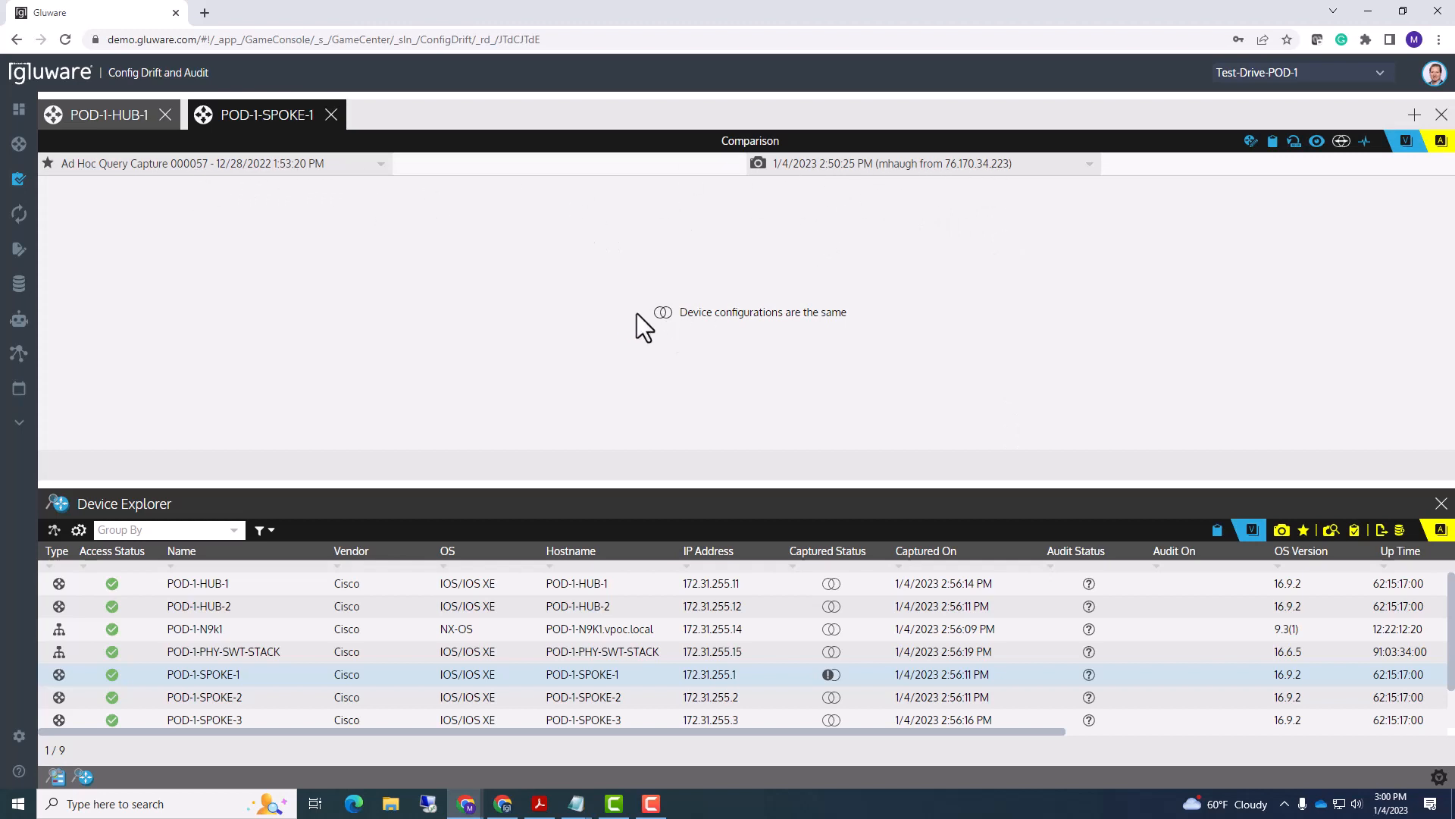
{"action": "left_click", "coordinate": [1087, 167]}
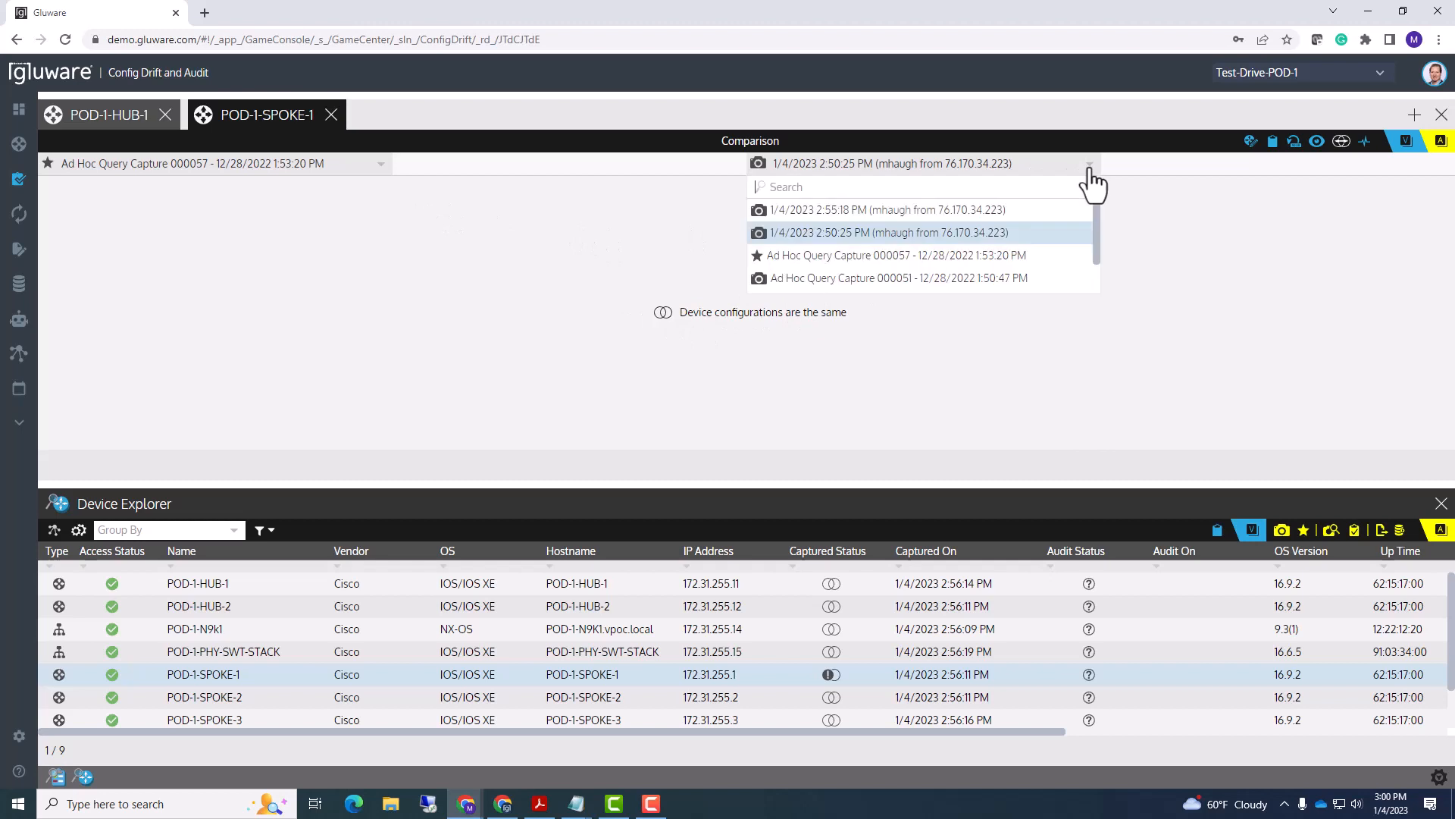
{"action": "left_click", "coordinate": [968, 213]}
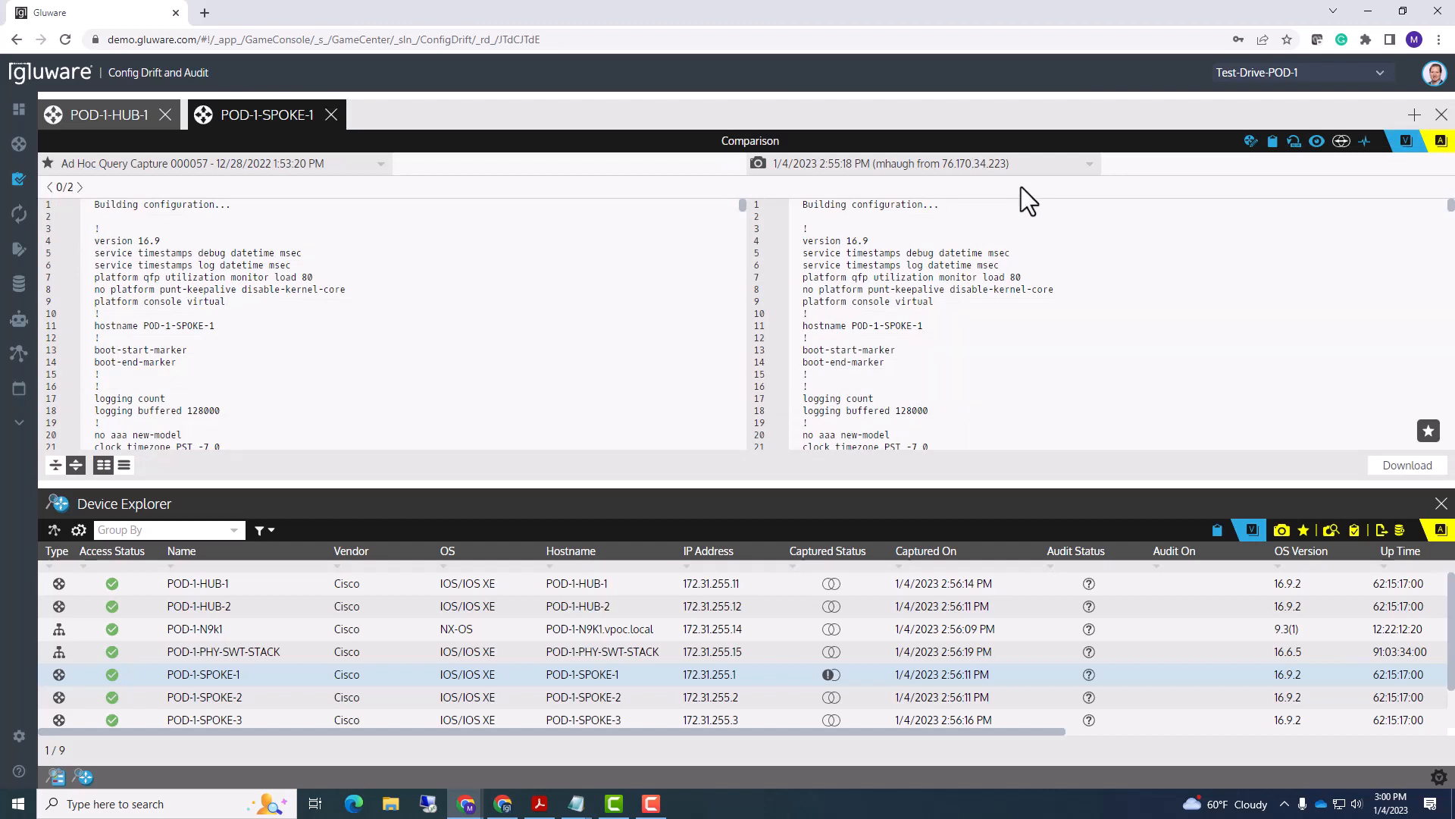
- View POD-1-SPOKE-1's Device Details: site path /Los Angeles, site code LAX, access status OK
{"action": "left_click", "coordinate": [1251, 144]}
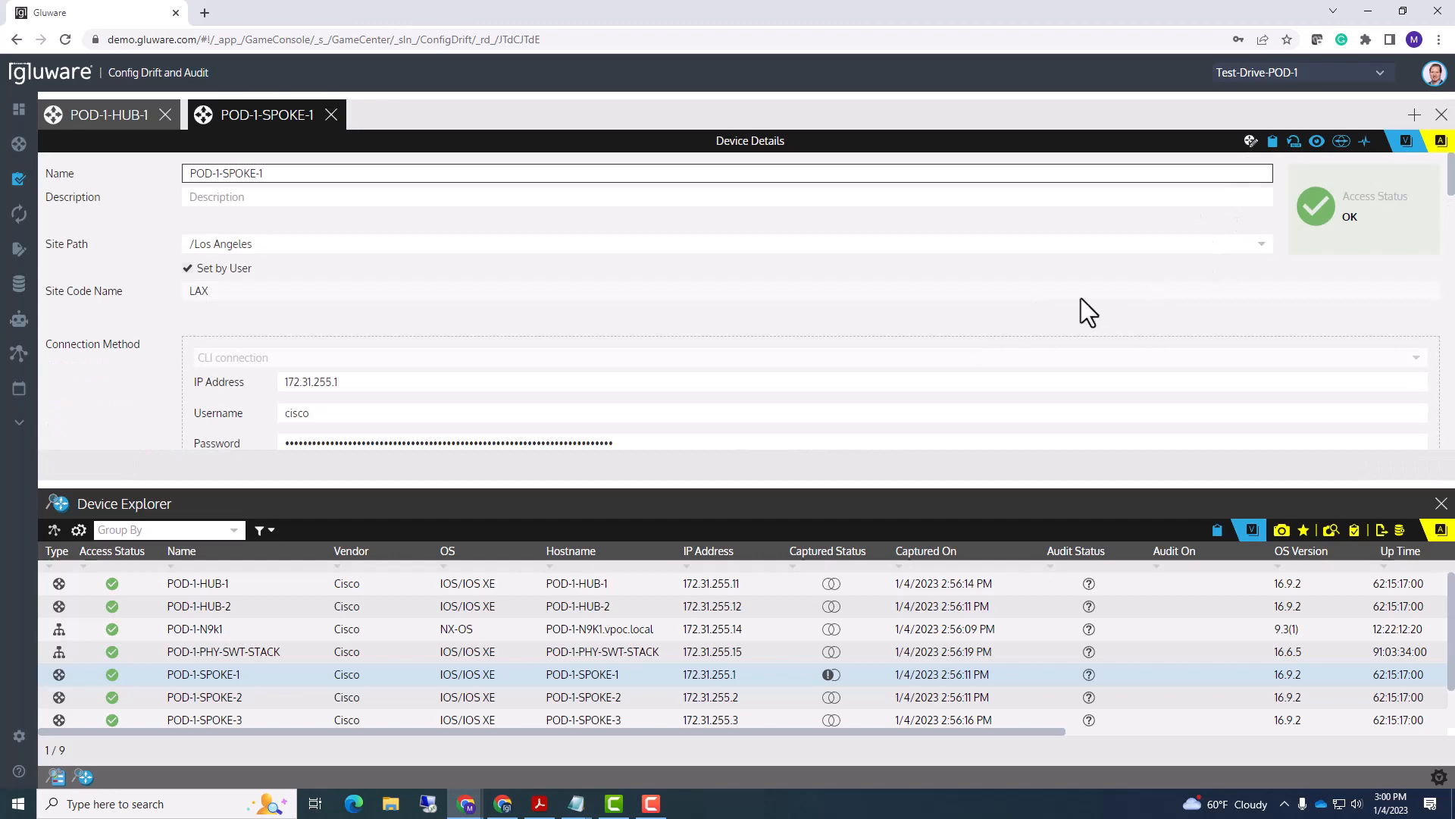
{"action": "scroll", "coordinate": [1082, 298], "scroll_direction": "down", "scroll_amount": 3}
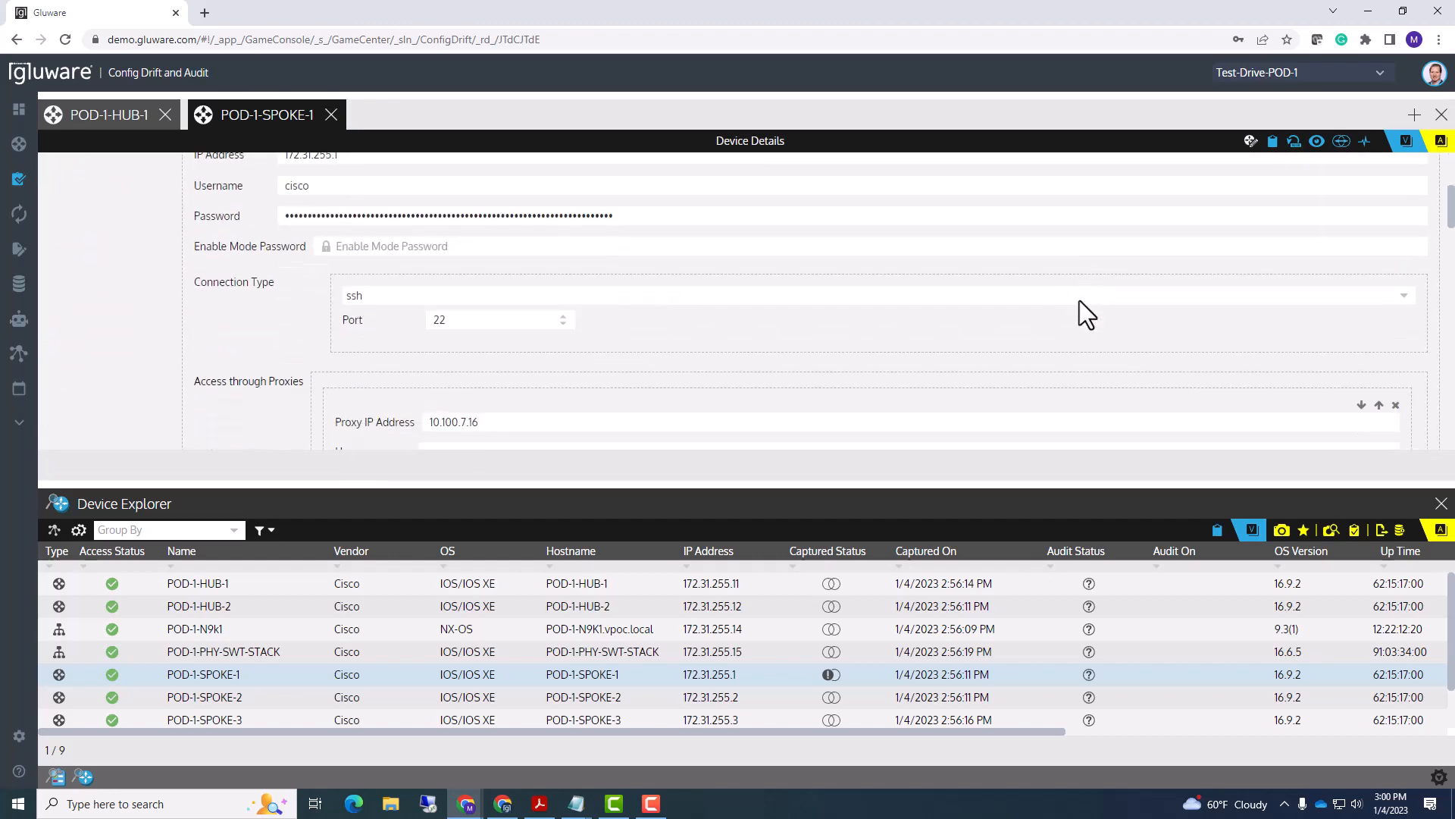
{"action": "scroll", "coordinate": [1079, 300], "scroll_direction": "up", "scroll_amount": 3}
{"action": "scroll", "coordinate": [1064, 318], "scroll_direction": "down", "scroll_amount": 8}
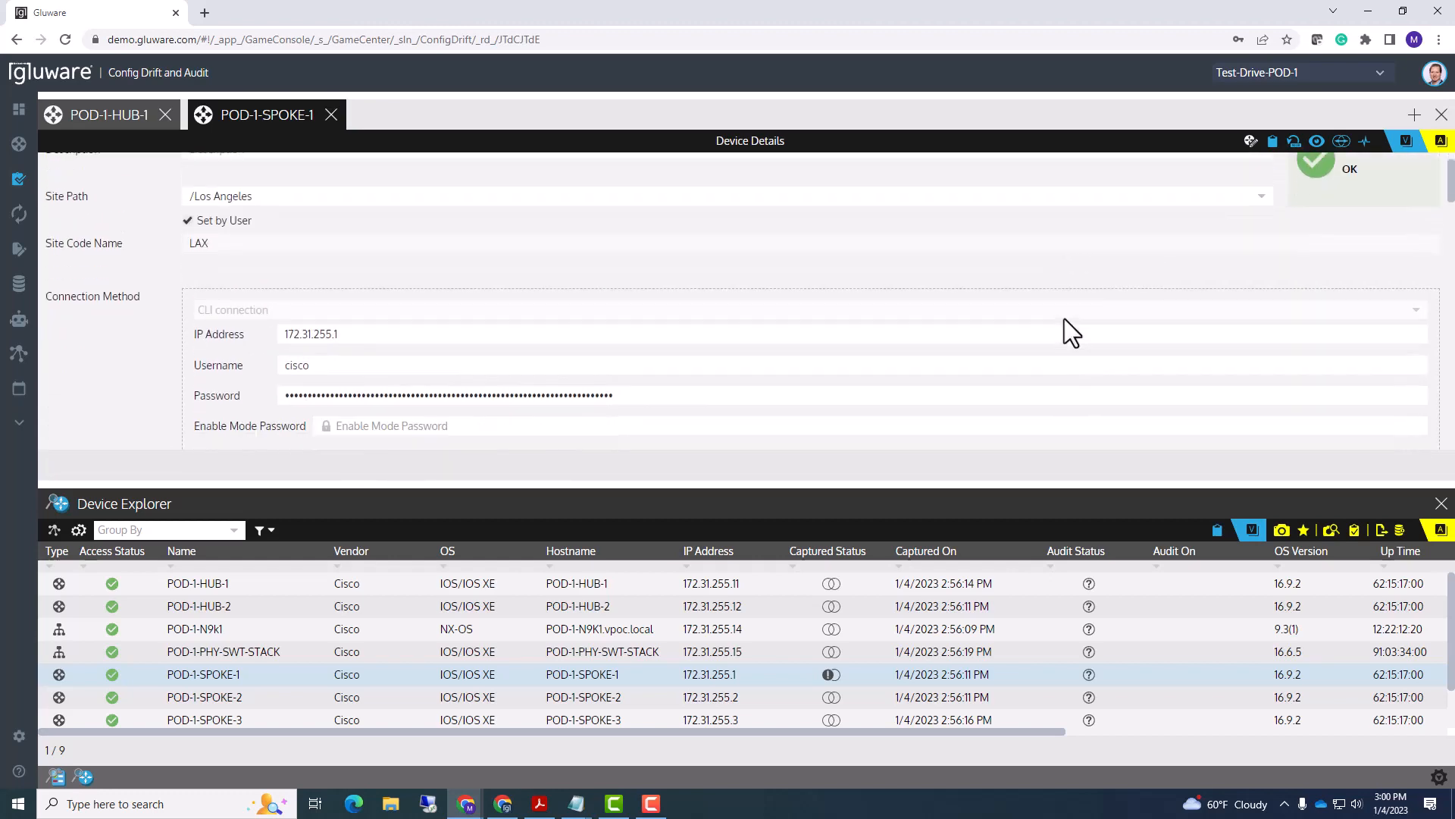
{"action": "scroll", "coordinate": [1065, 319], "scroll_direction": "up", "scroll_amount": 8}
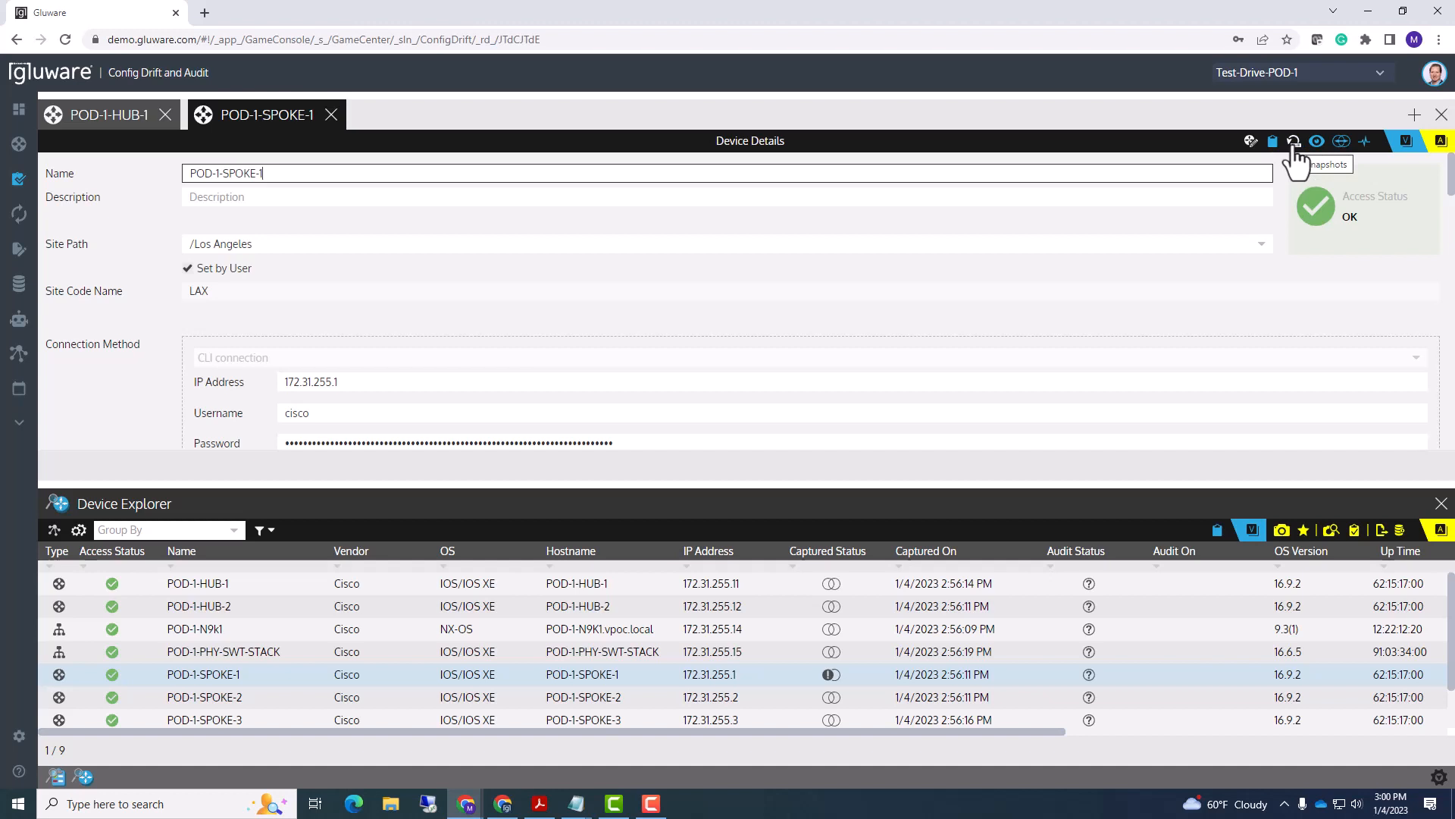
- List POD-1-SPOKE-1's snapshots and view the full configuration of the 1/4/2023 2:55:18 PM capture
{"action": "left_click", "coordinate": [1294, 143]}
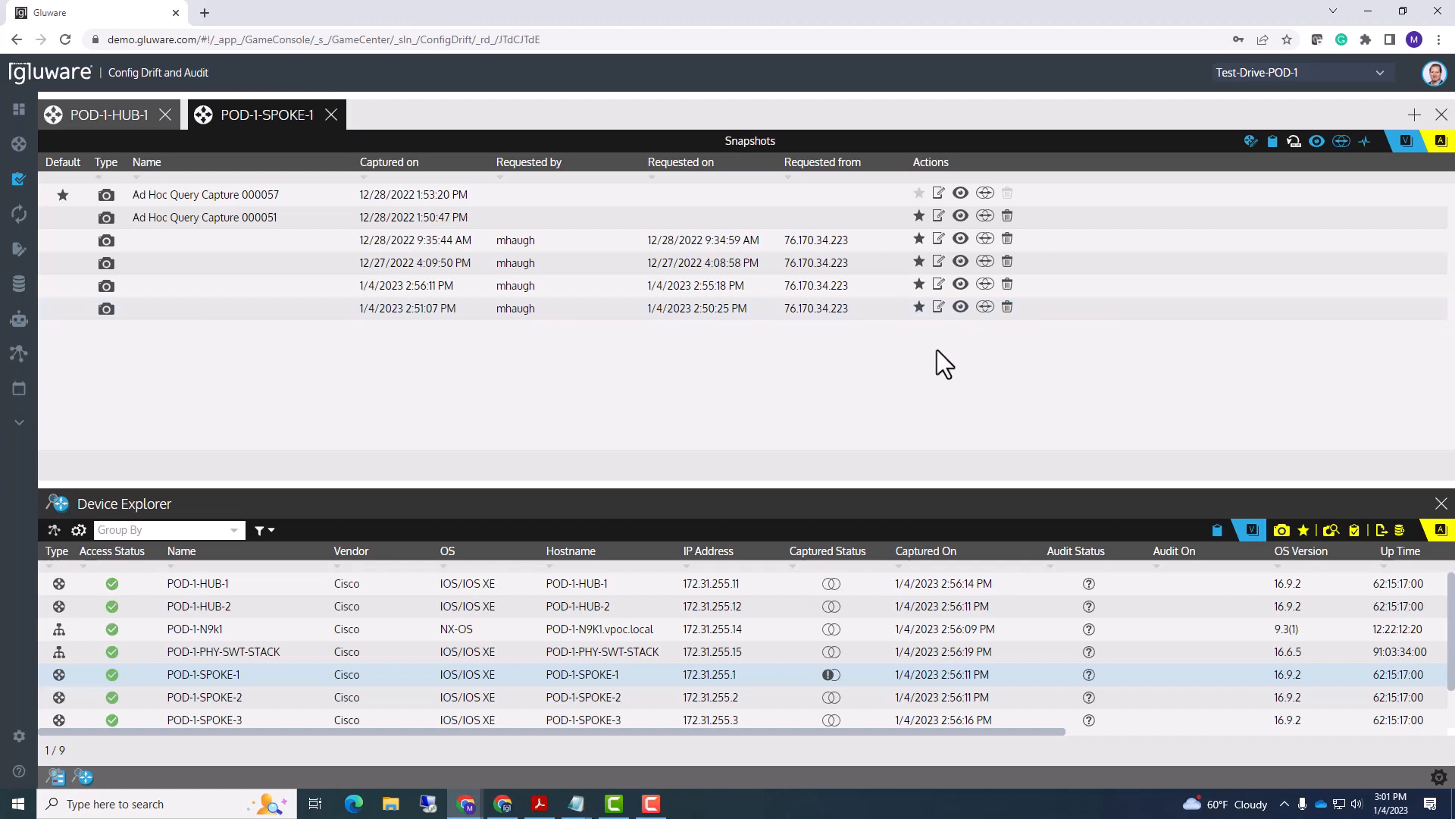
{"action": "left_click", "coordinate": [1318, 145]}
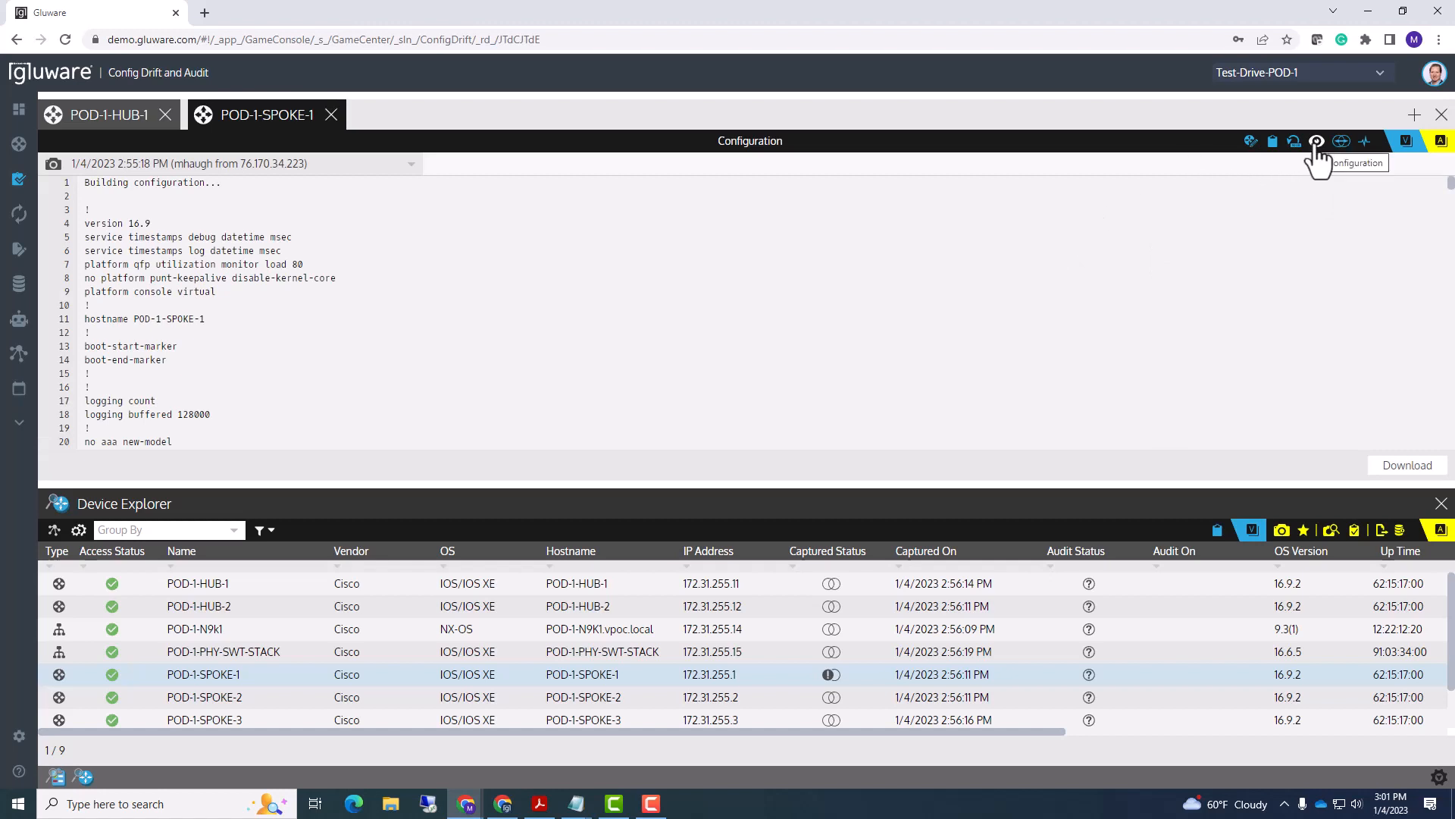
{"action": "left_click", "coordinate": [414, 169]}
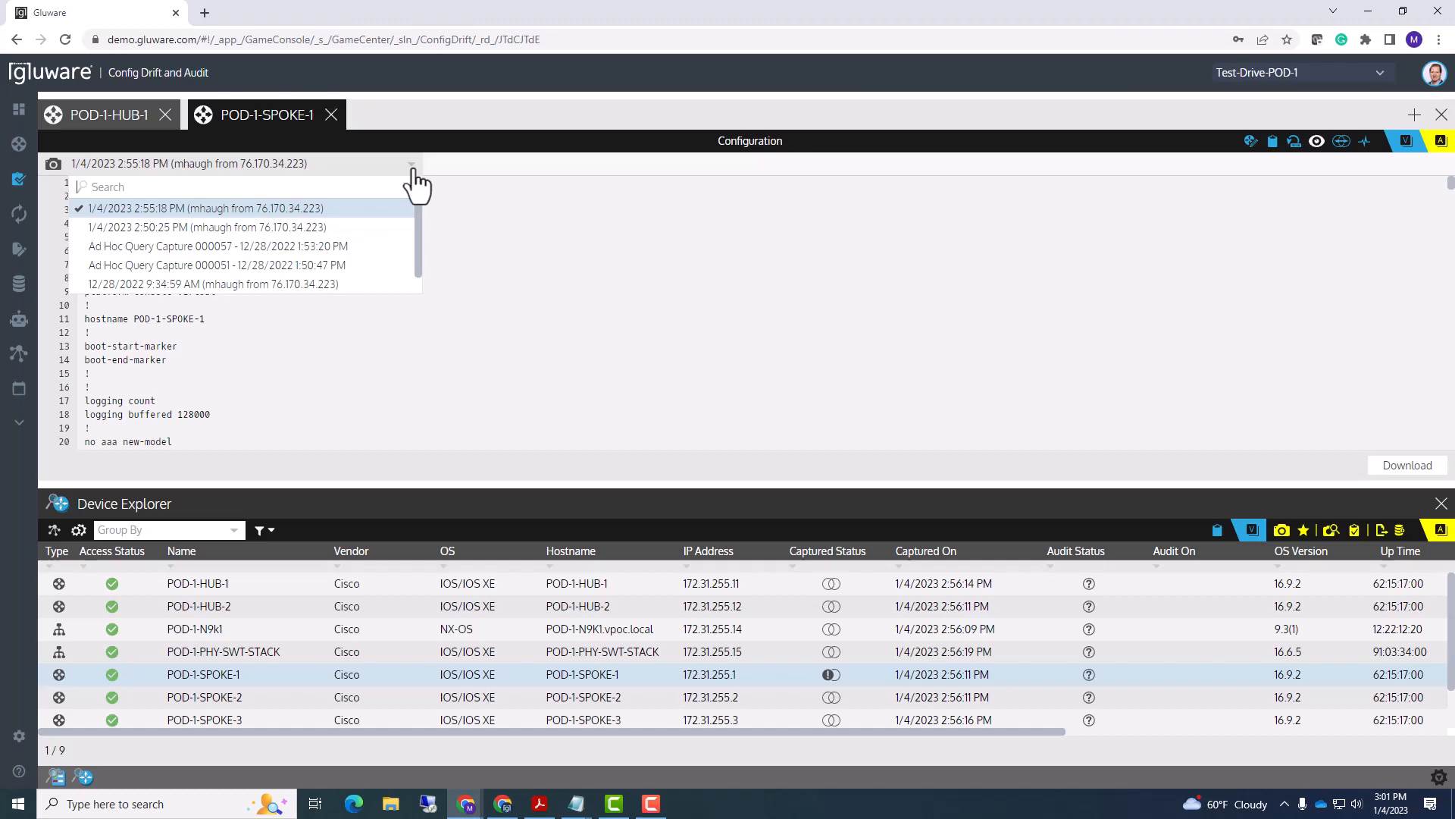
{"action": "left_click", "coordinate": [414, 227]}
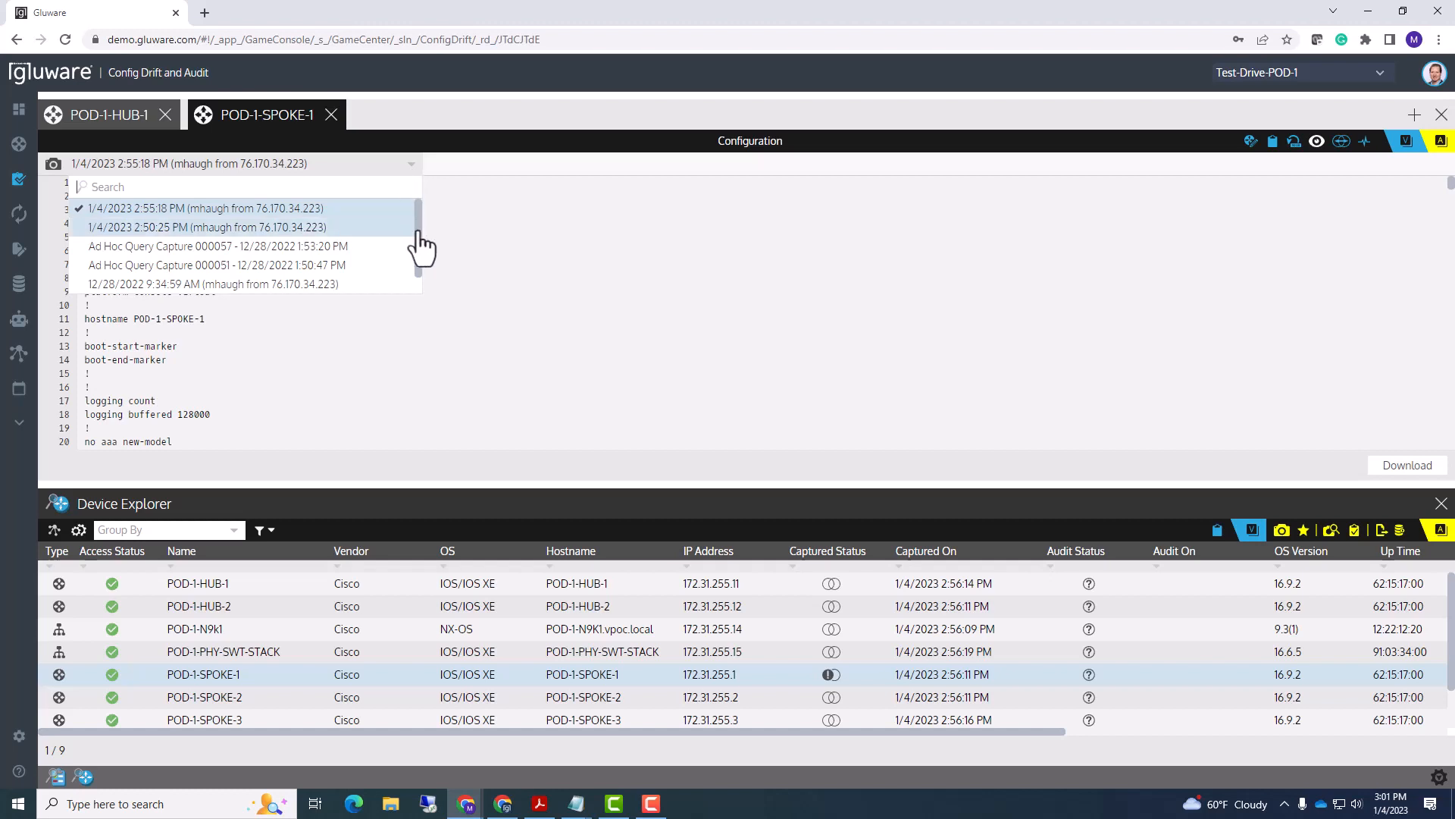
{"action": "left_click", "coordinate": [410, 176]}
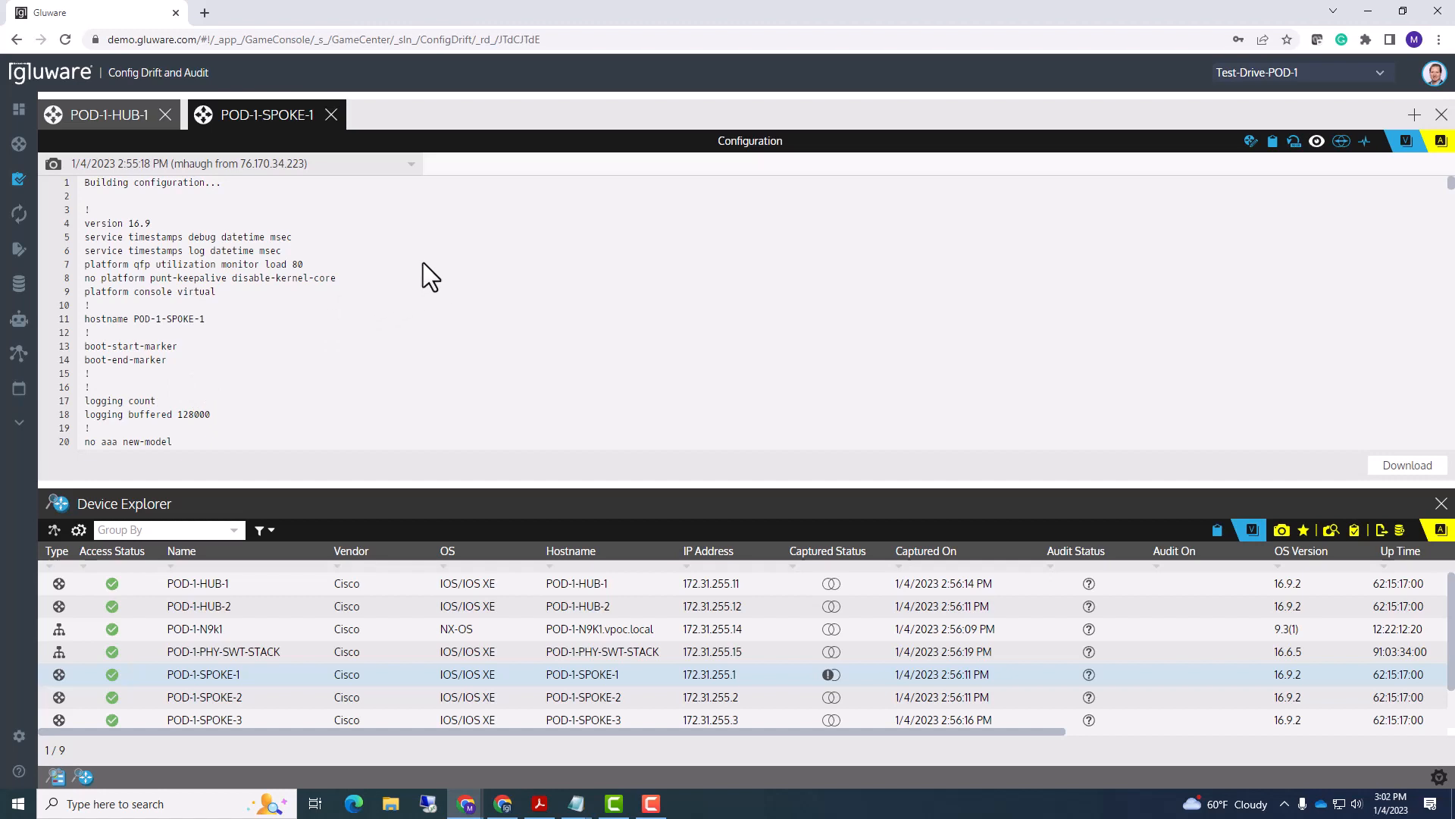
- Compare capture 000057 side by side with the 2:55:18 PM capture and download the comparison zip
{"action": "left_click", "coordinate": [1342, 141]}
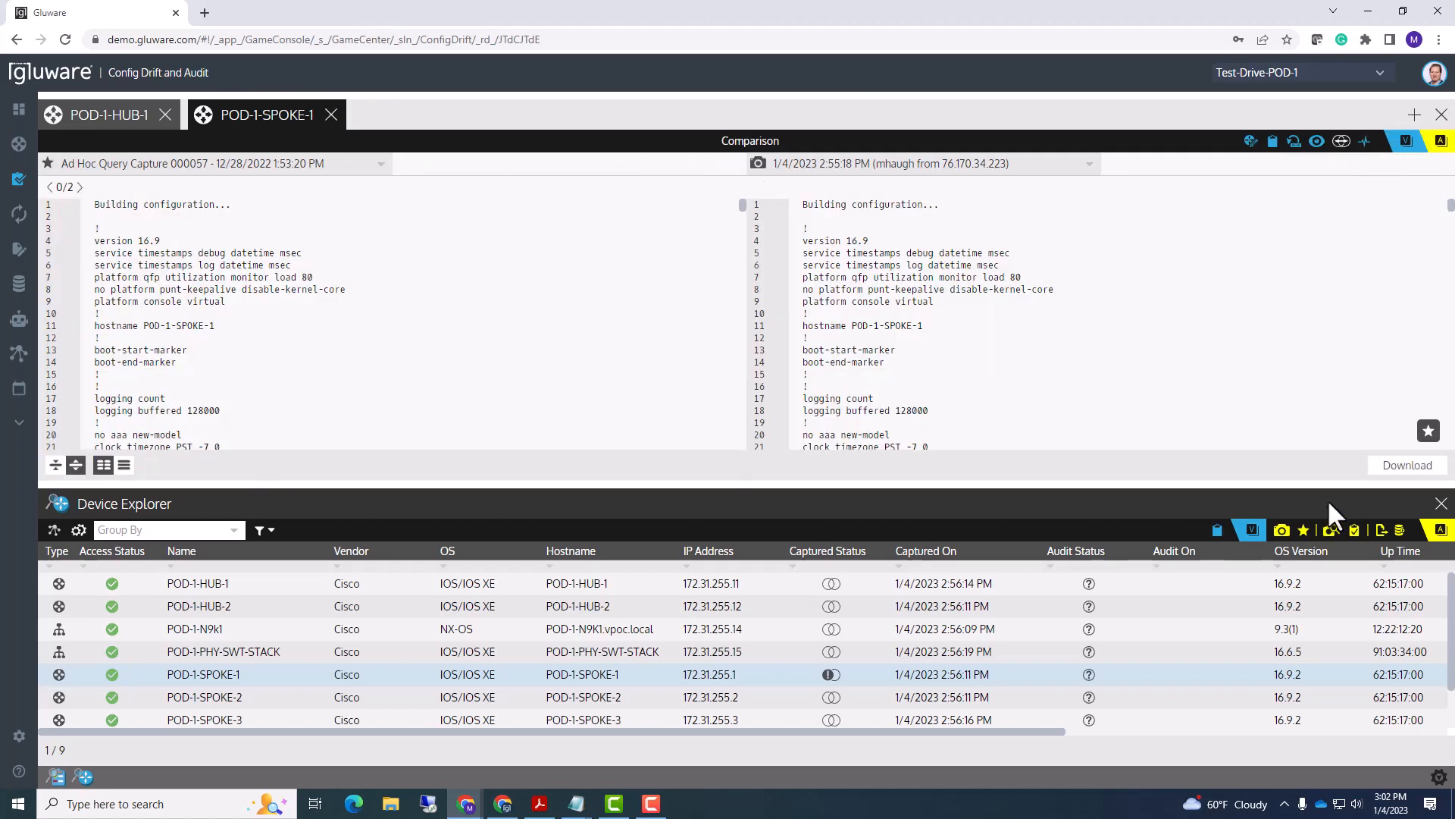
{"action": "left_click", "coordinate": [1407, 465]}
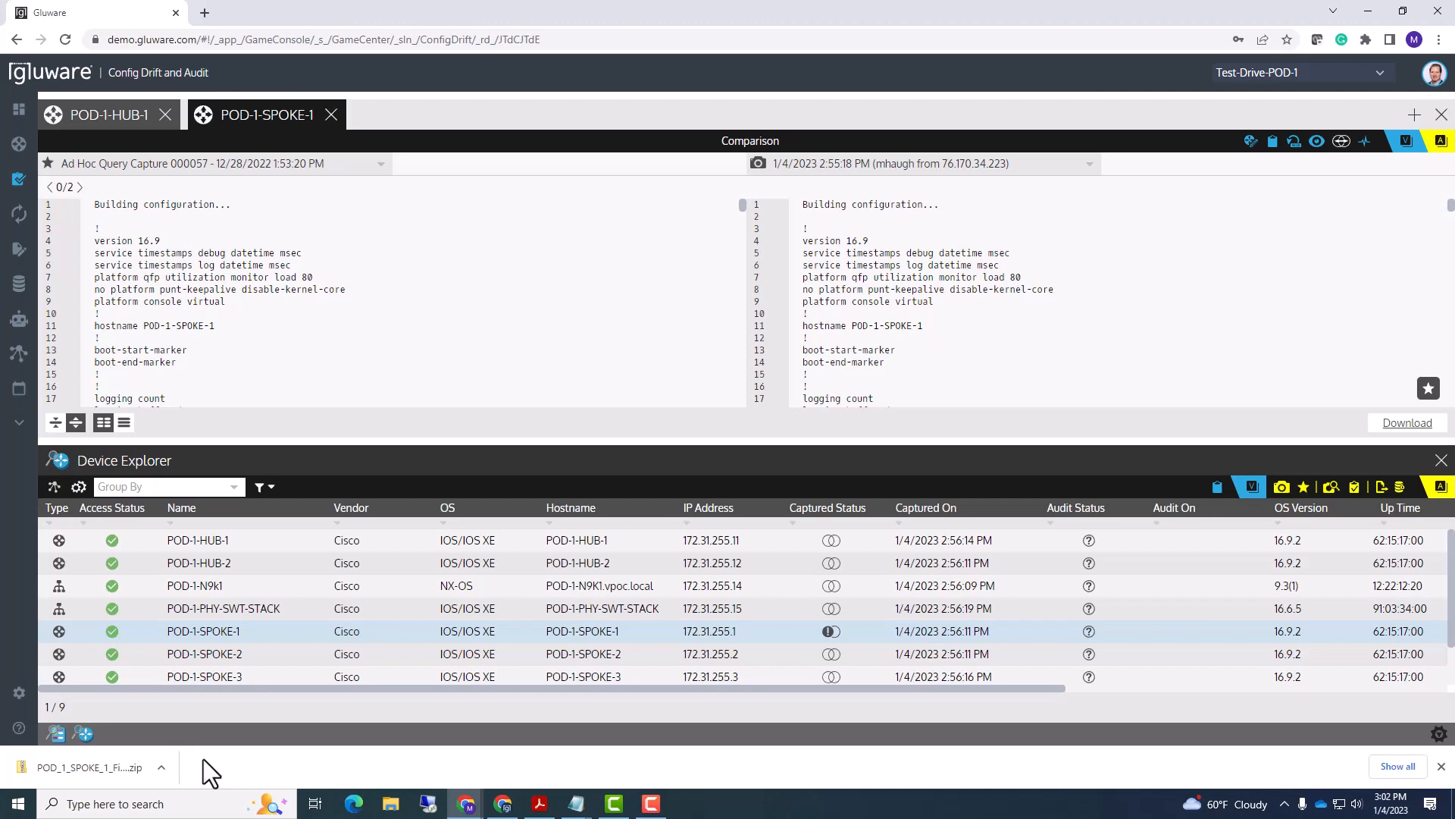
- Show POD-1-SPOKE-1's Activities log of 1/4/2023 Device Capture jobs above the nine-device list
{"action": "left_click", "coordinate": [1365, 142]}
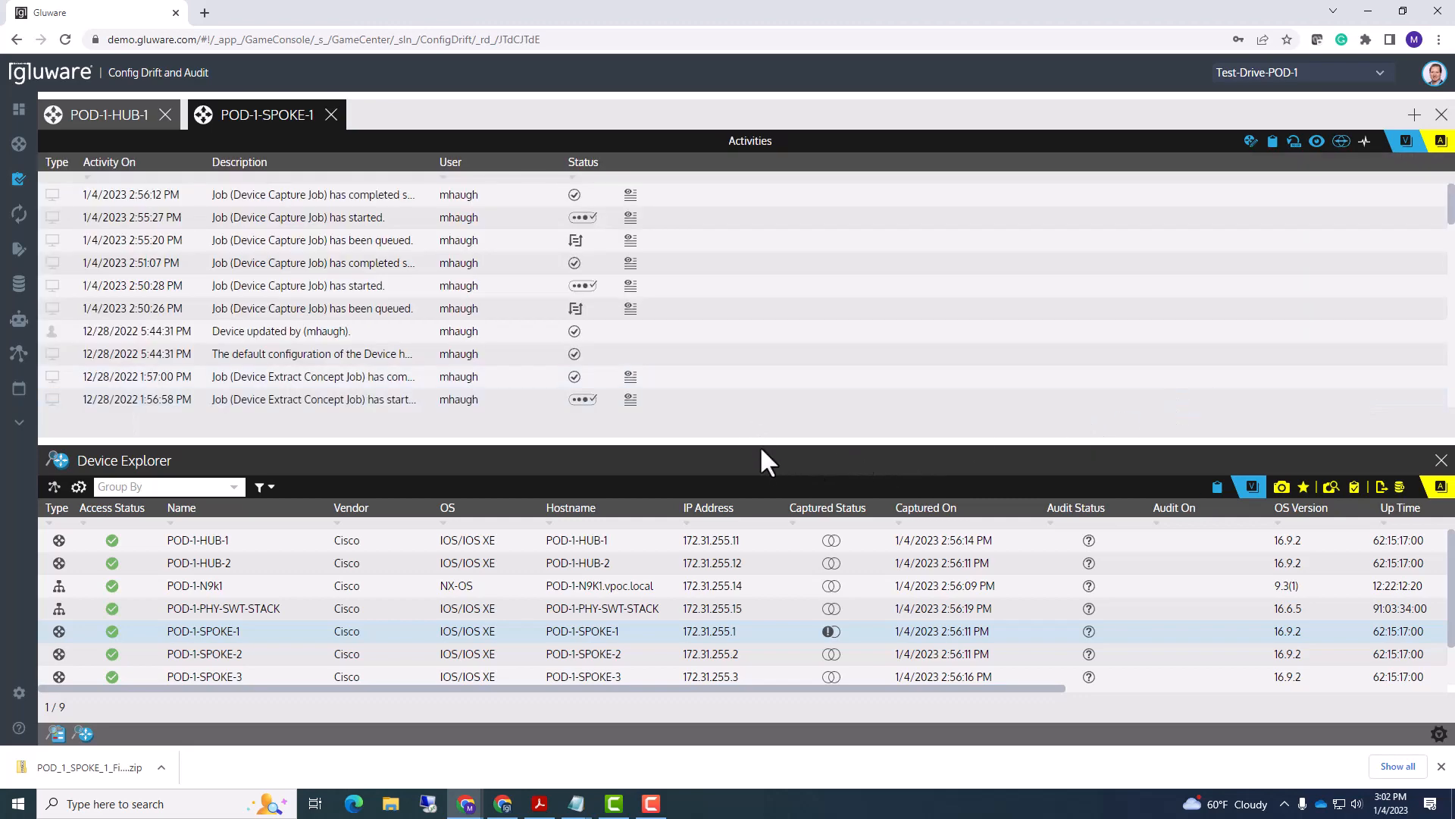
{"action": "left_click_drag", "start_coordinate": [747, 442], "coordinate": [736, 606]}
{"action": "scroll", "coordinate": [579, 303], "scroll_direction": "down", "scroll_amount": 6}
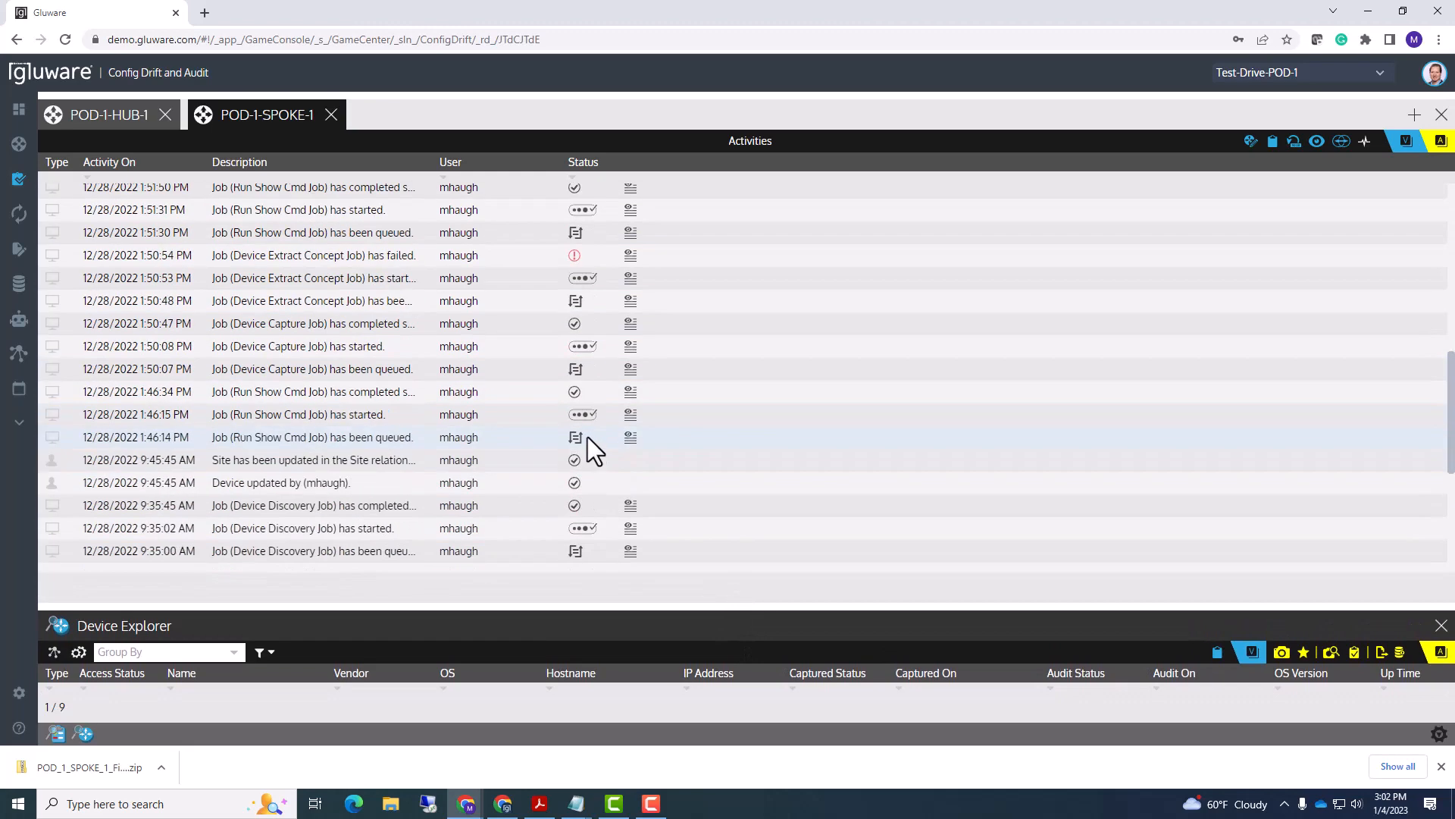
{"action": "scroll", "coordinate": [589, 440], "scroll_direction": "down", "scroll_amount": 5}
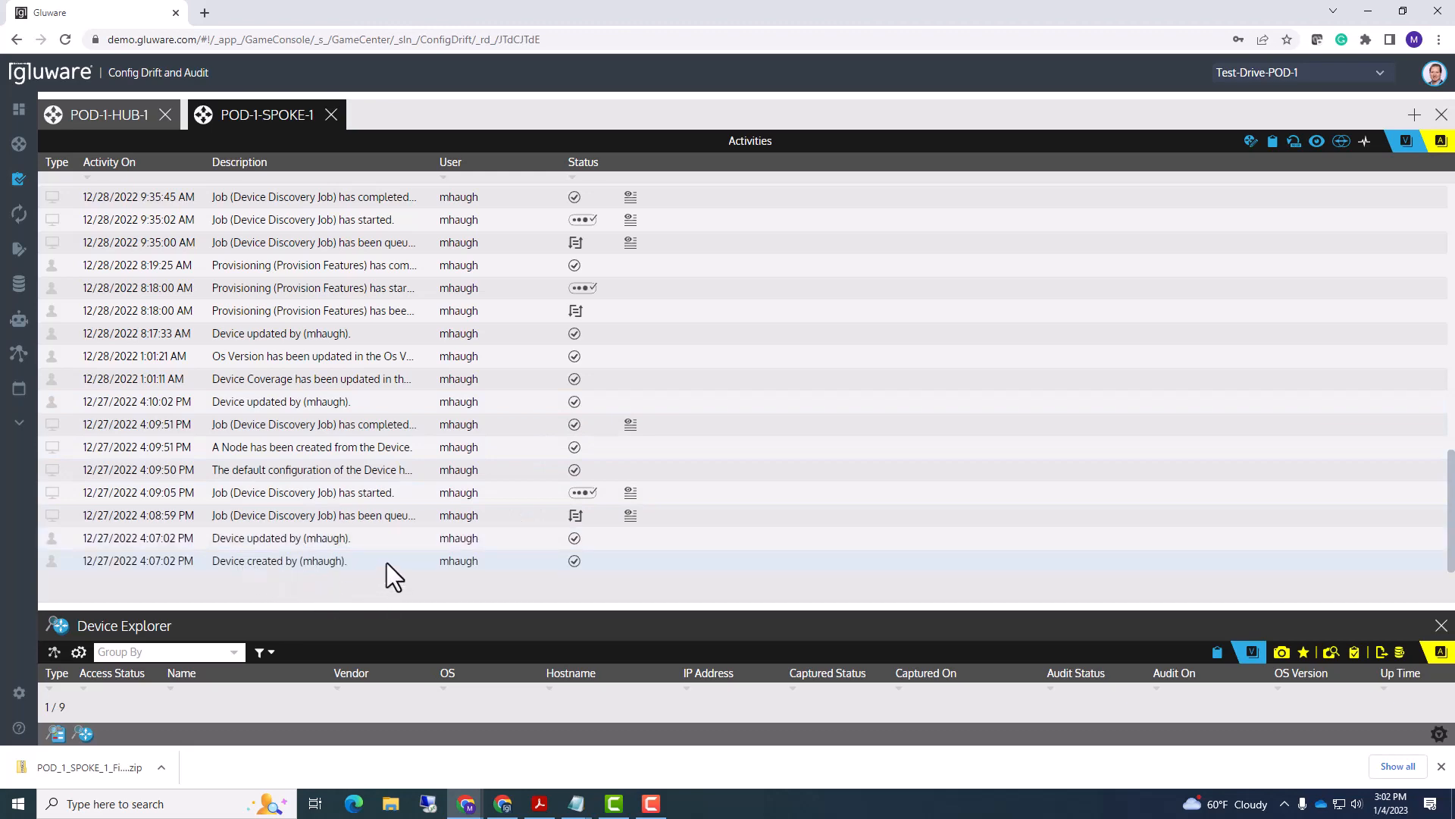
{"action": "scroll", "coordinate": [387, 560], "scroll_direction": "up", "scroll_amount": 3}
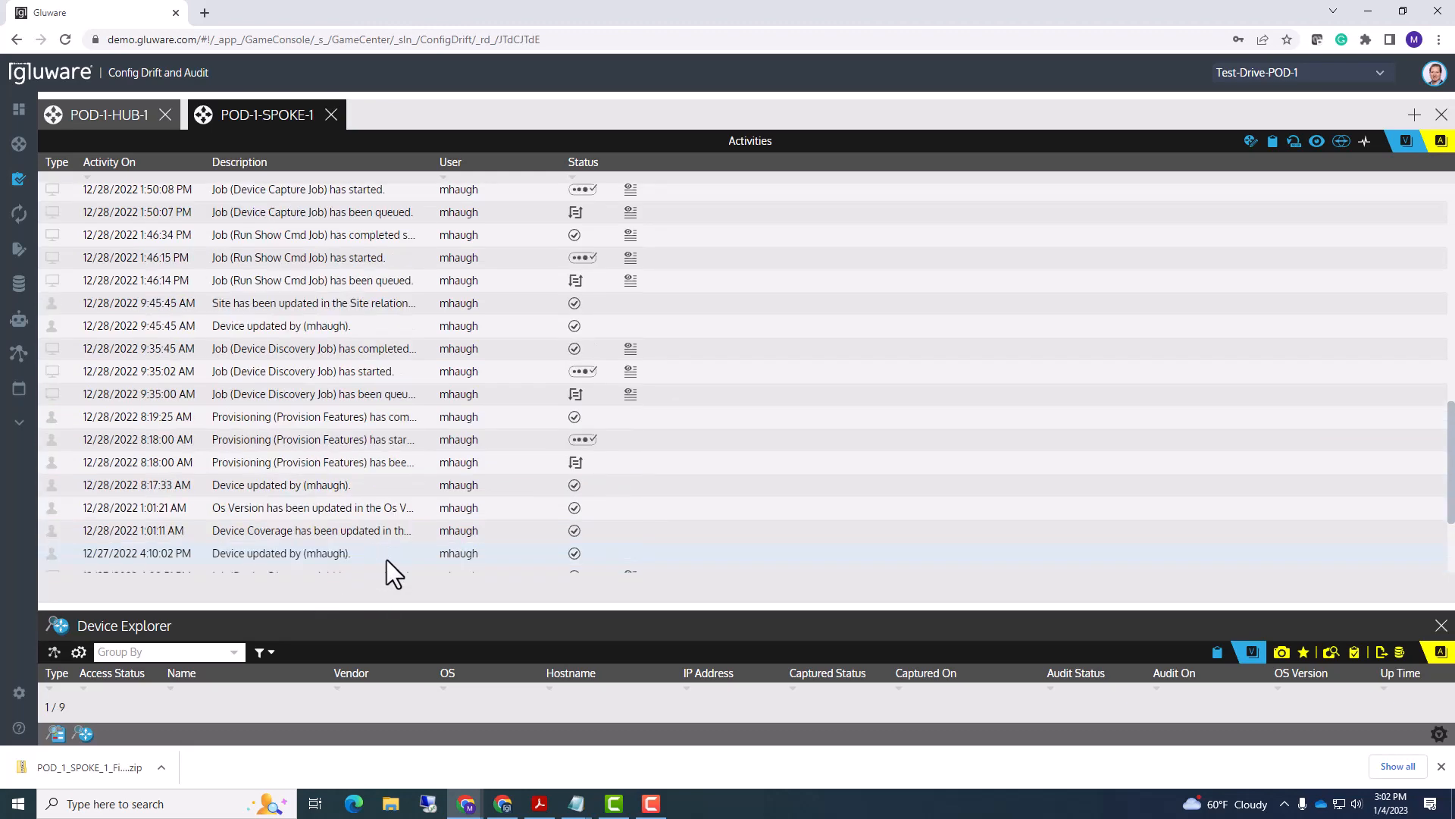
{"action": "scroll", "coordinate": [362, 542], "scroll_direction": "up", "scroll_amount": 6}
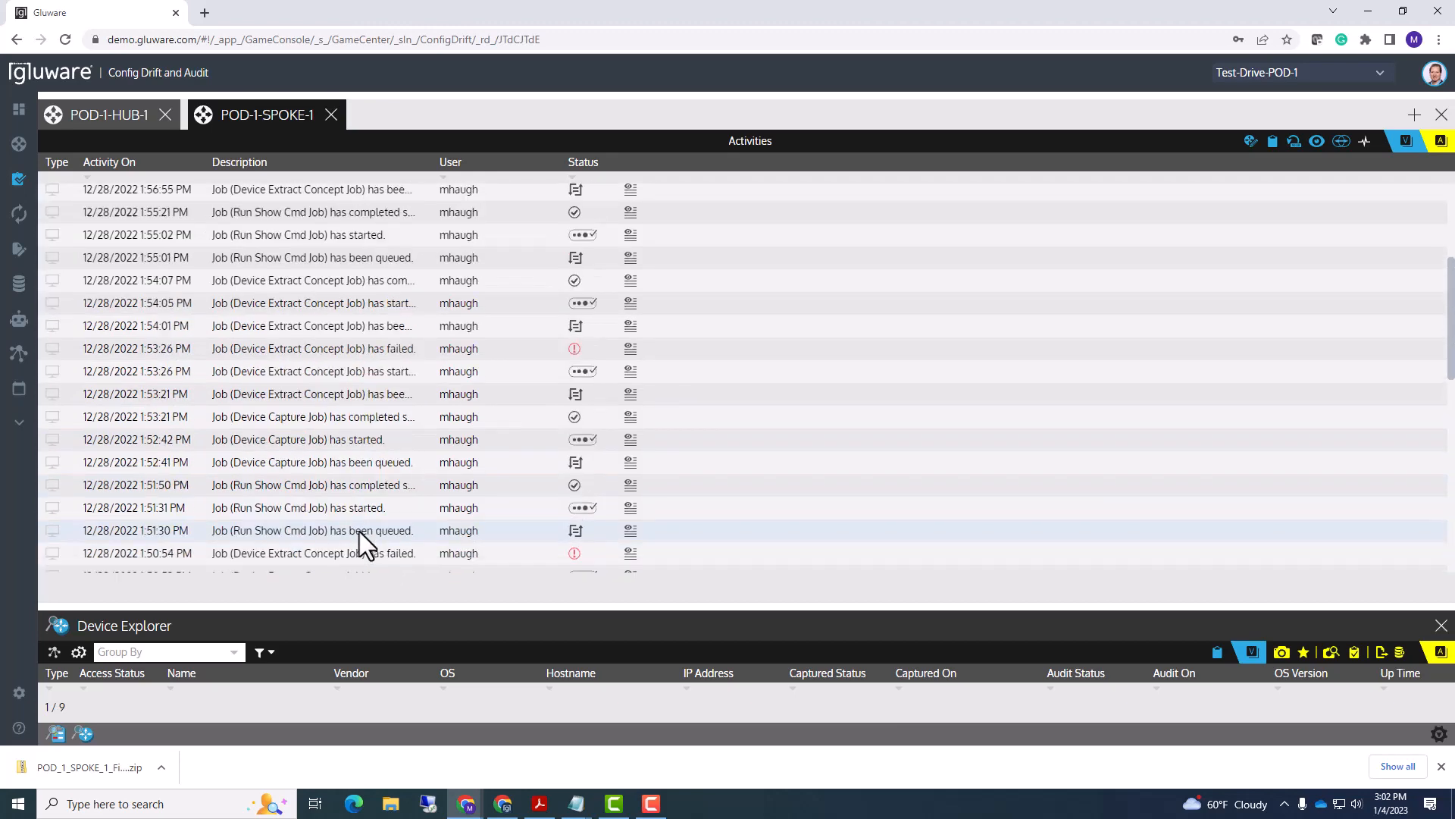
{"action": "scroll", "coordinate": [362, 539], "scroll_direction": "up", "scroll_amount": 3}
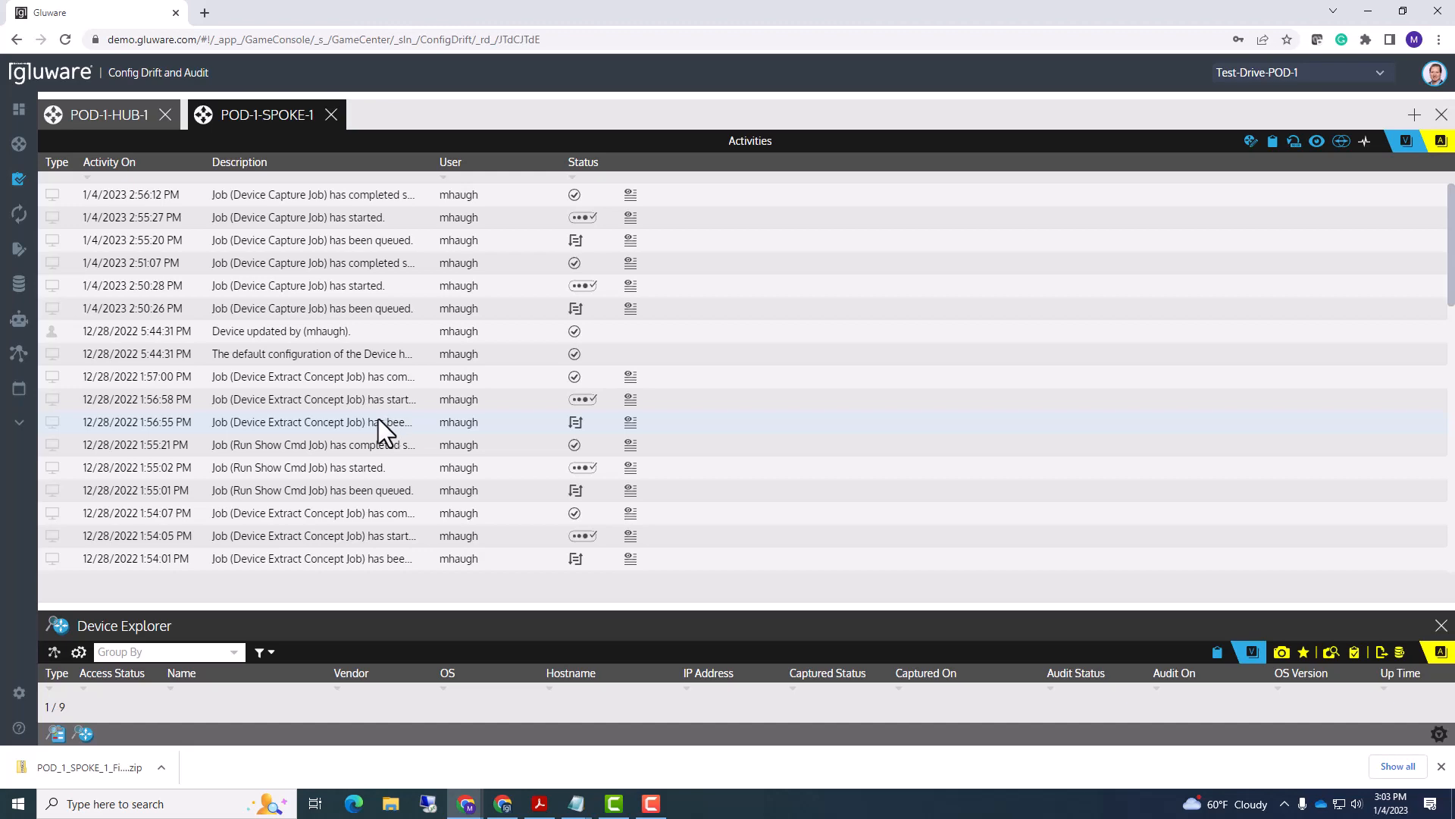
{"action": "left_click_drag", "start_coordinate": [390, 604], "coordinate": [386, 361]}
{"action": "left_click", "coordinate": [1442, 142]}
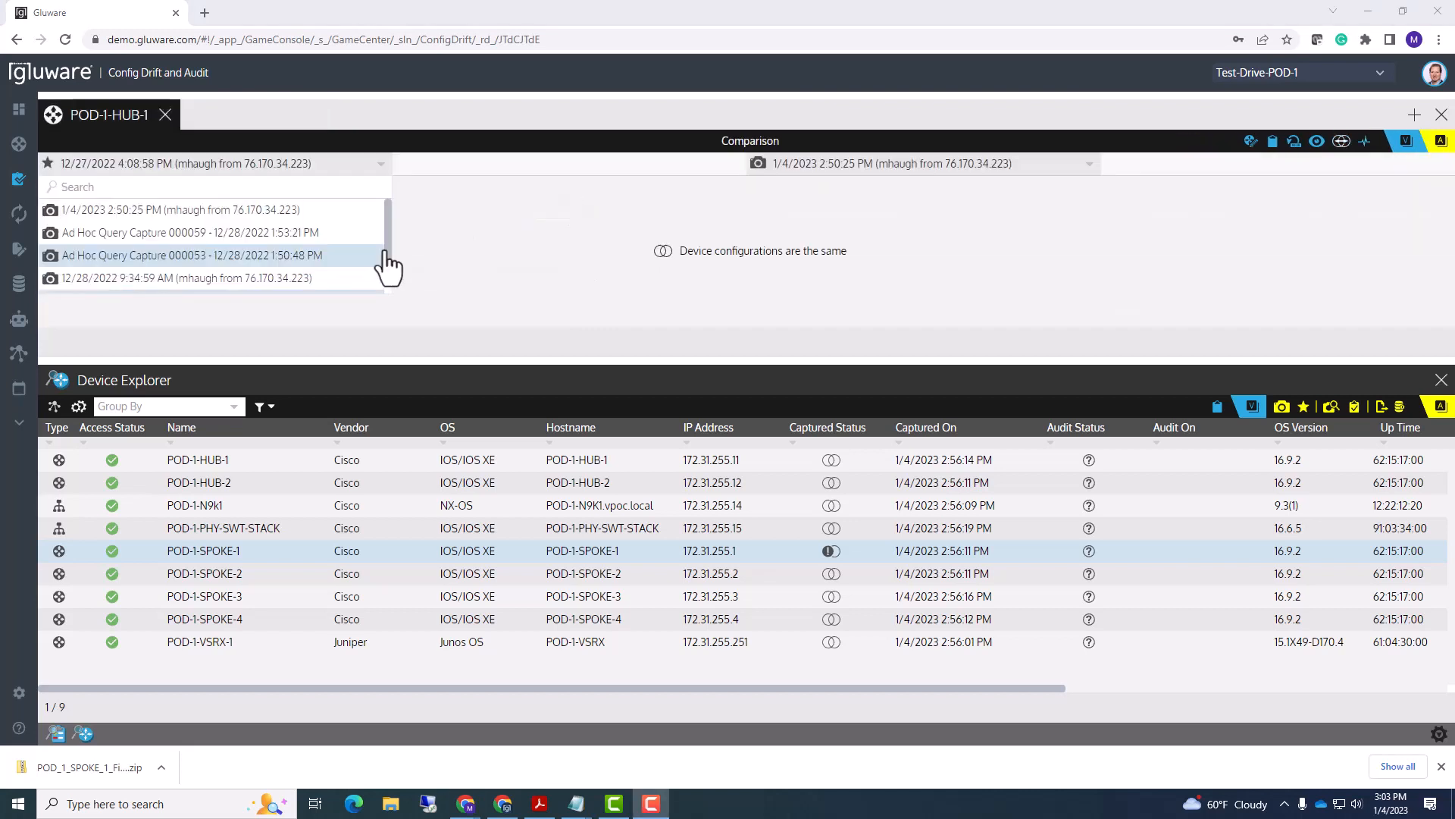
- Compare the 12/27/2022 4:08:58 PM capture against the 1/4/2023 2:50:25 PM snapshot, then select POD-1-SPOKE-1
{"action": "left_click_drag", "start_coordinate": [387, 252], "coordinate": [392, 305]}
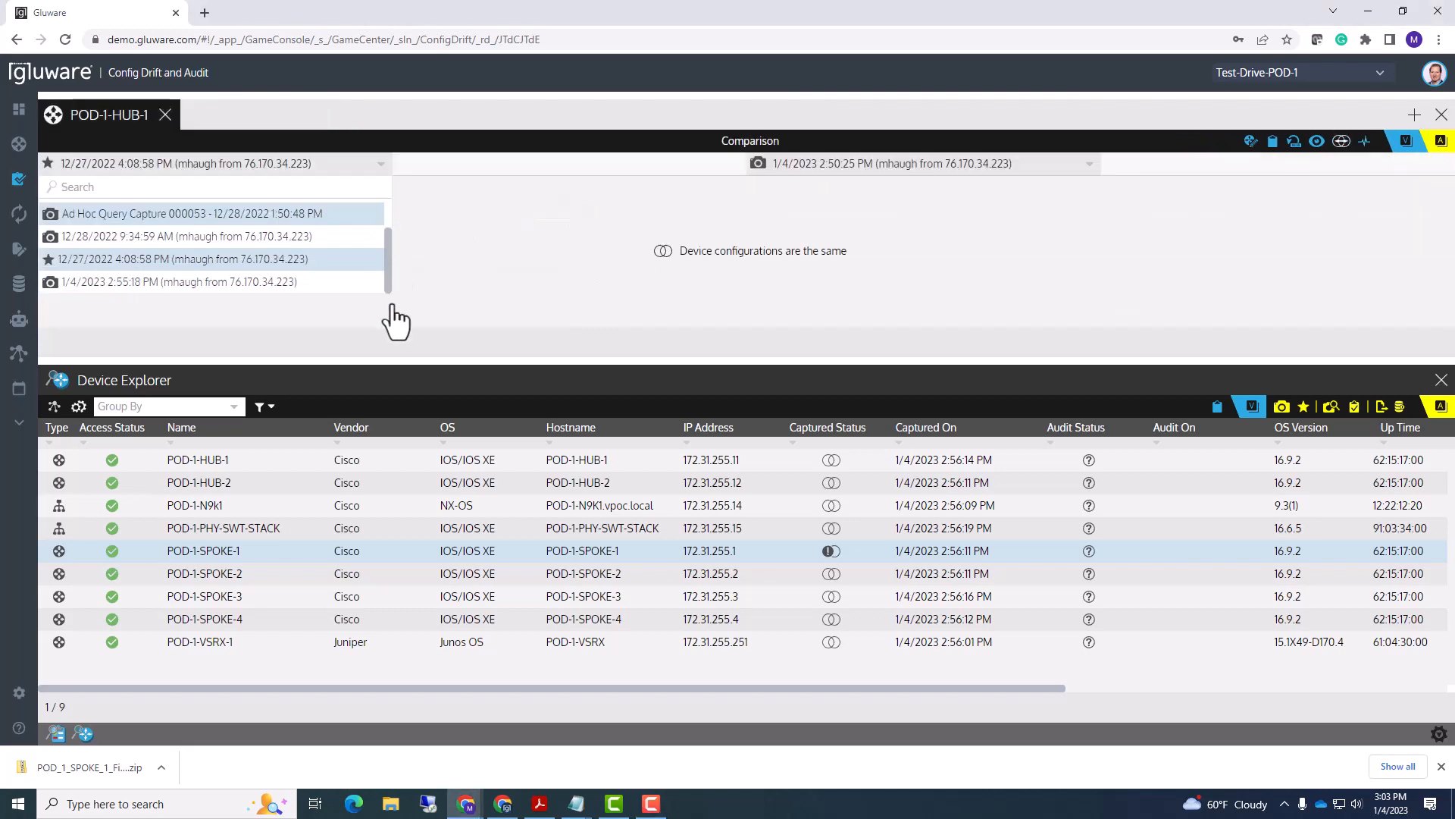
{"action": "left_click", "coordinate": [202, 276]}
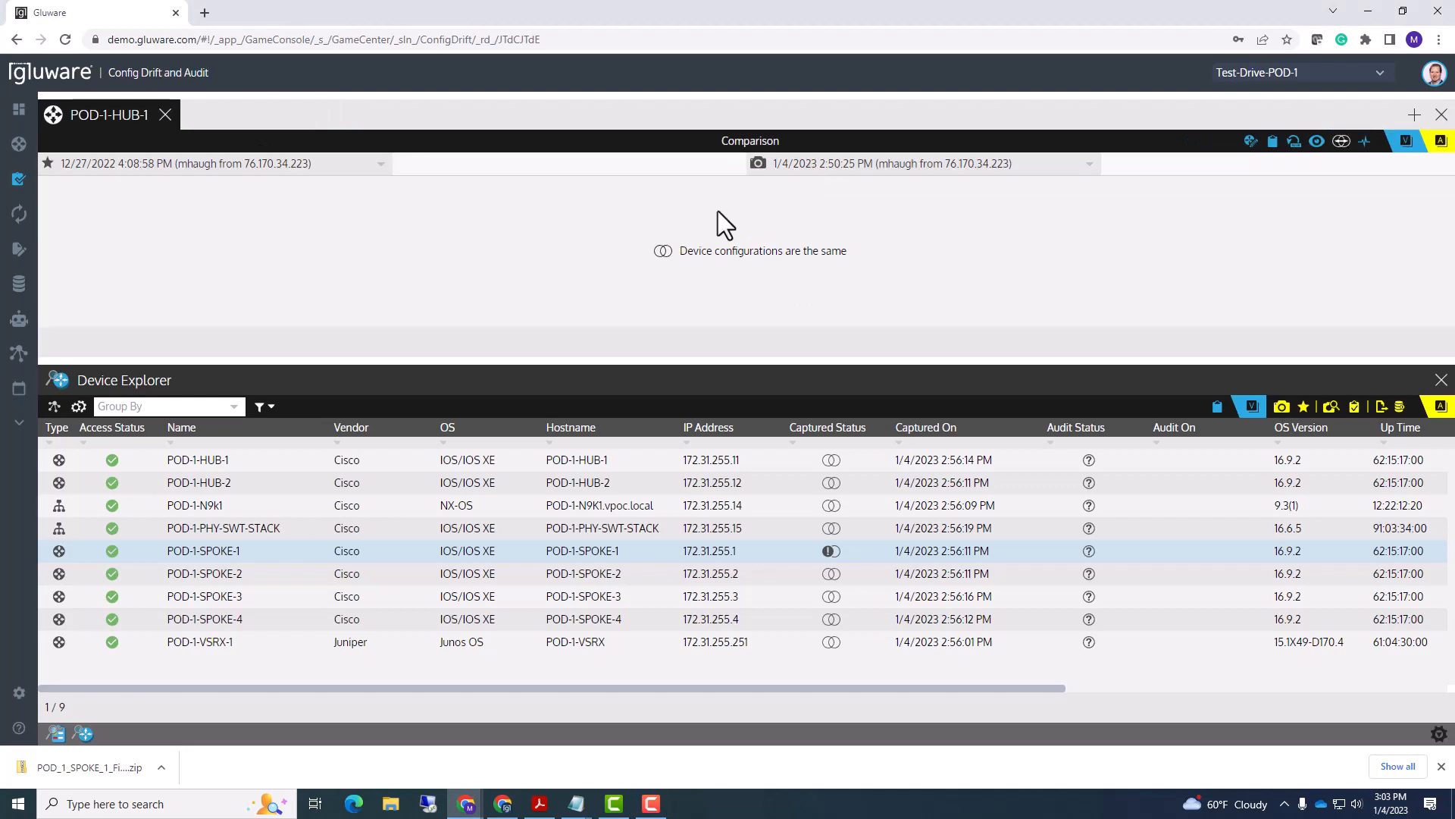
{"action": "left_click", "coordinate": [804, 164]}
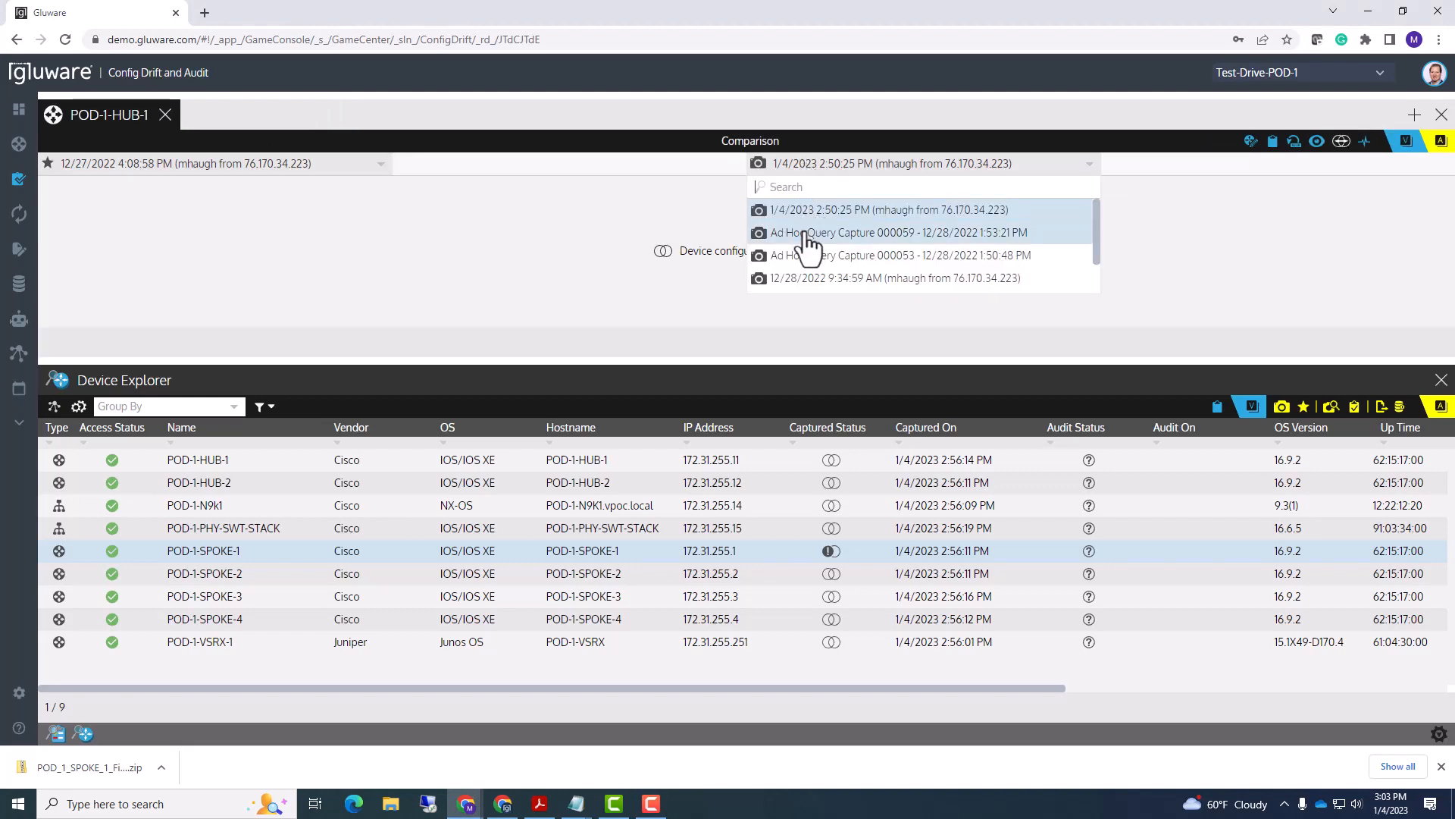
{"action": "left_click", "coordinate": [808, 232]}
{"action": "left_click", "coordinate": [804, 164]}
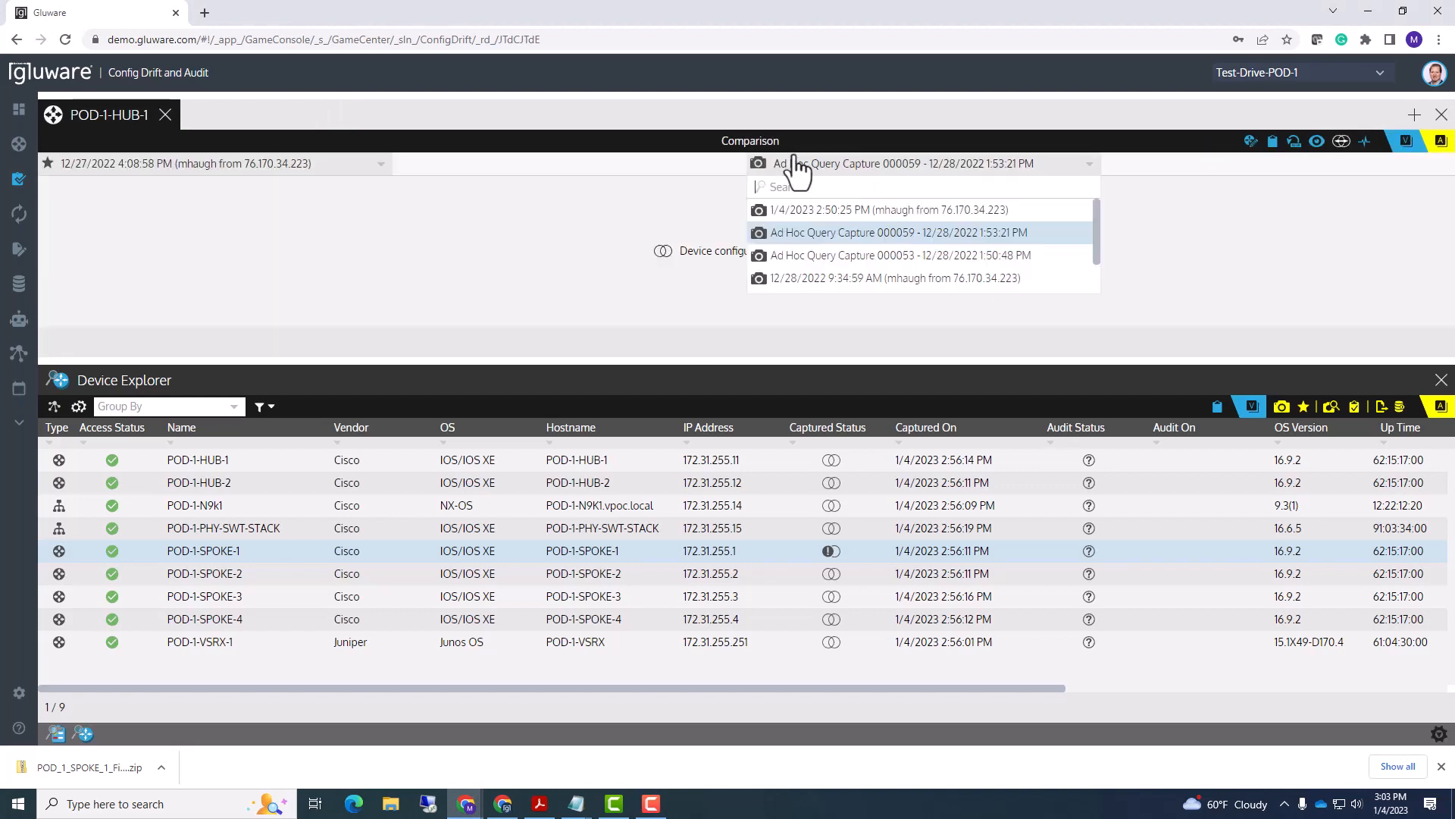
{"action": "left_click", "coordinate": [788, 213]}
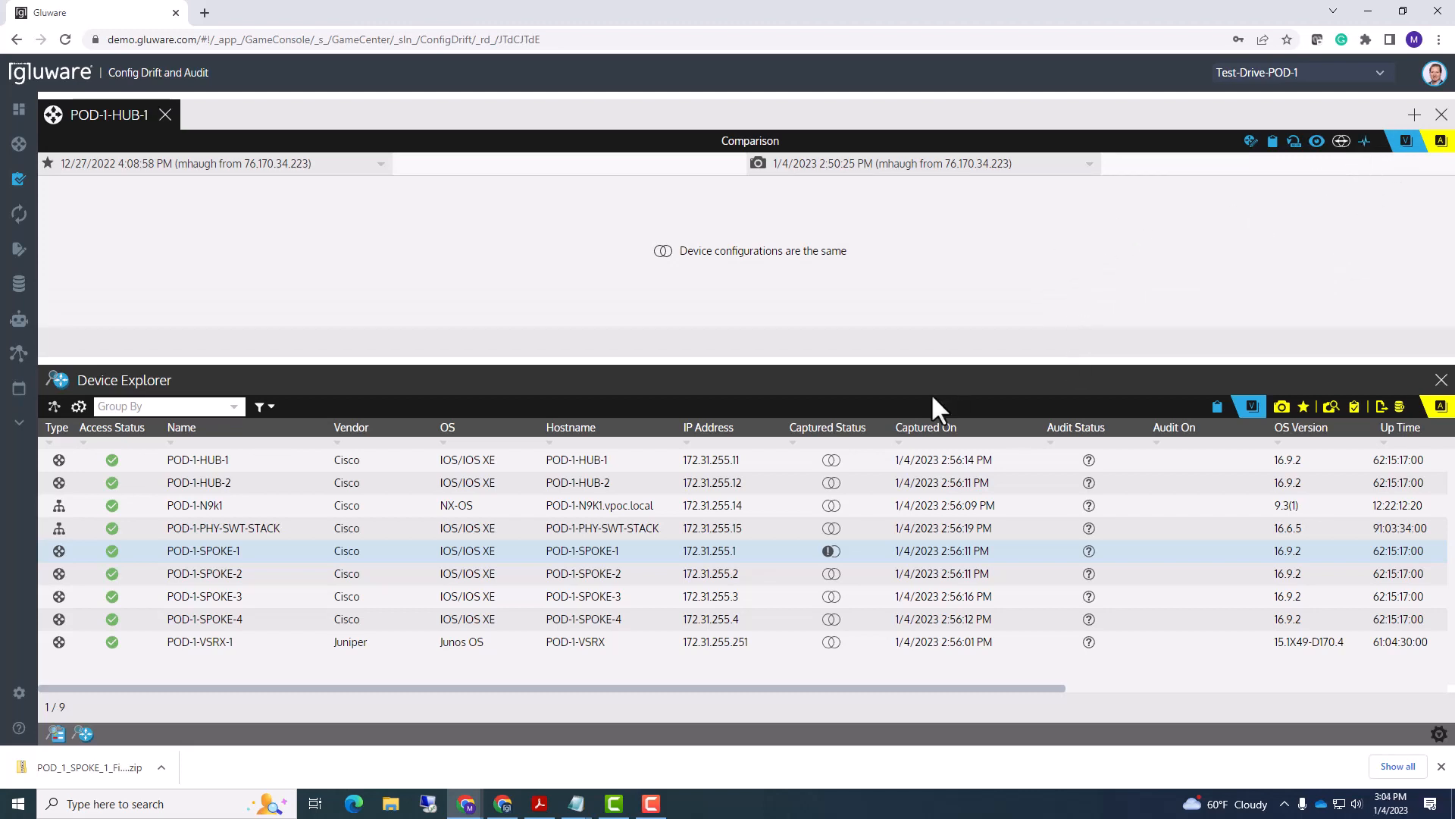
{"action": "left_click_drag", "start_coordinate": [933, 355], "coordinate": [925, 337]}
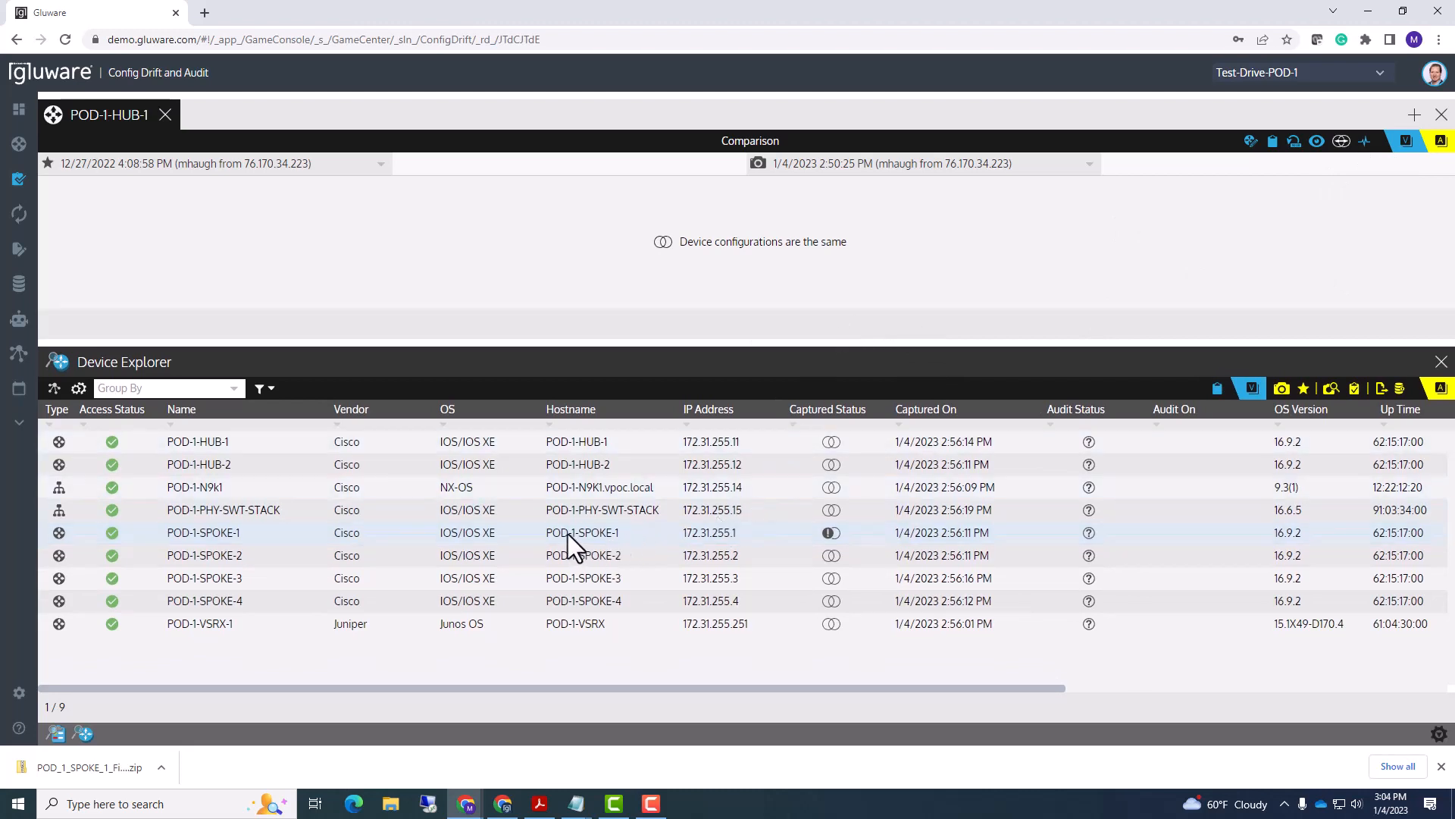
{"action": "left_click", "coordinate": [634, 530]}
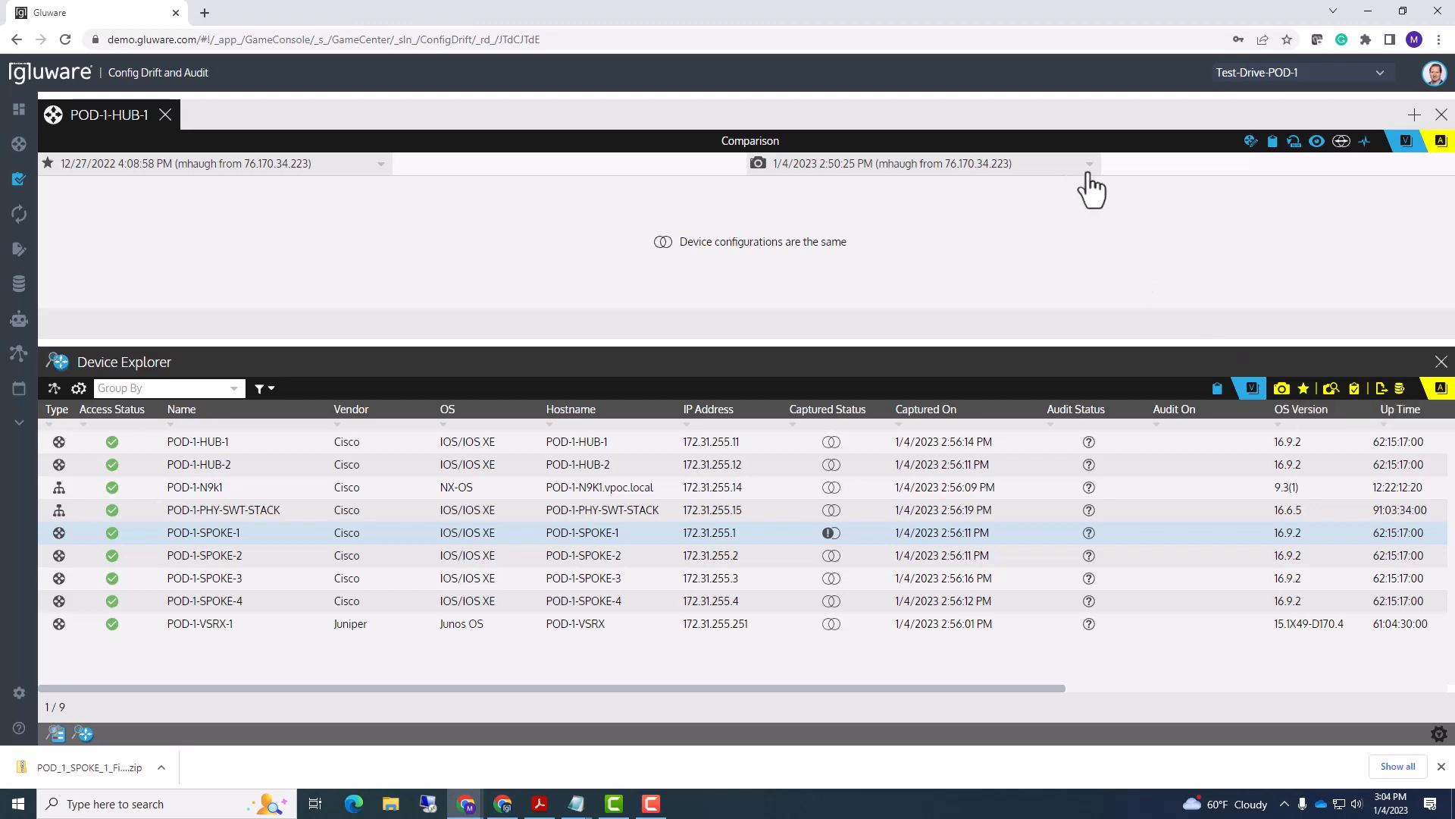
- Switch to the Configuration view showing the 1/4/2023 2:55:18 PM capture's text, version 16.9
{"action": "left_click", "coordinate": [1317, 142]}
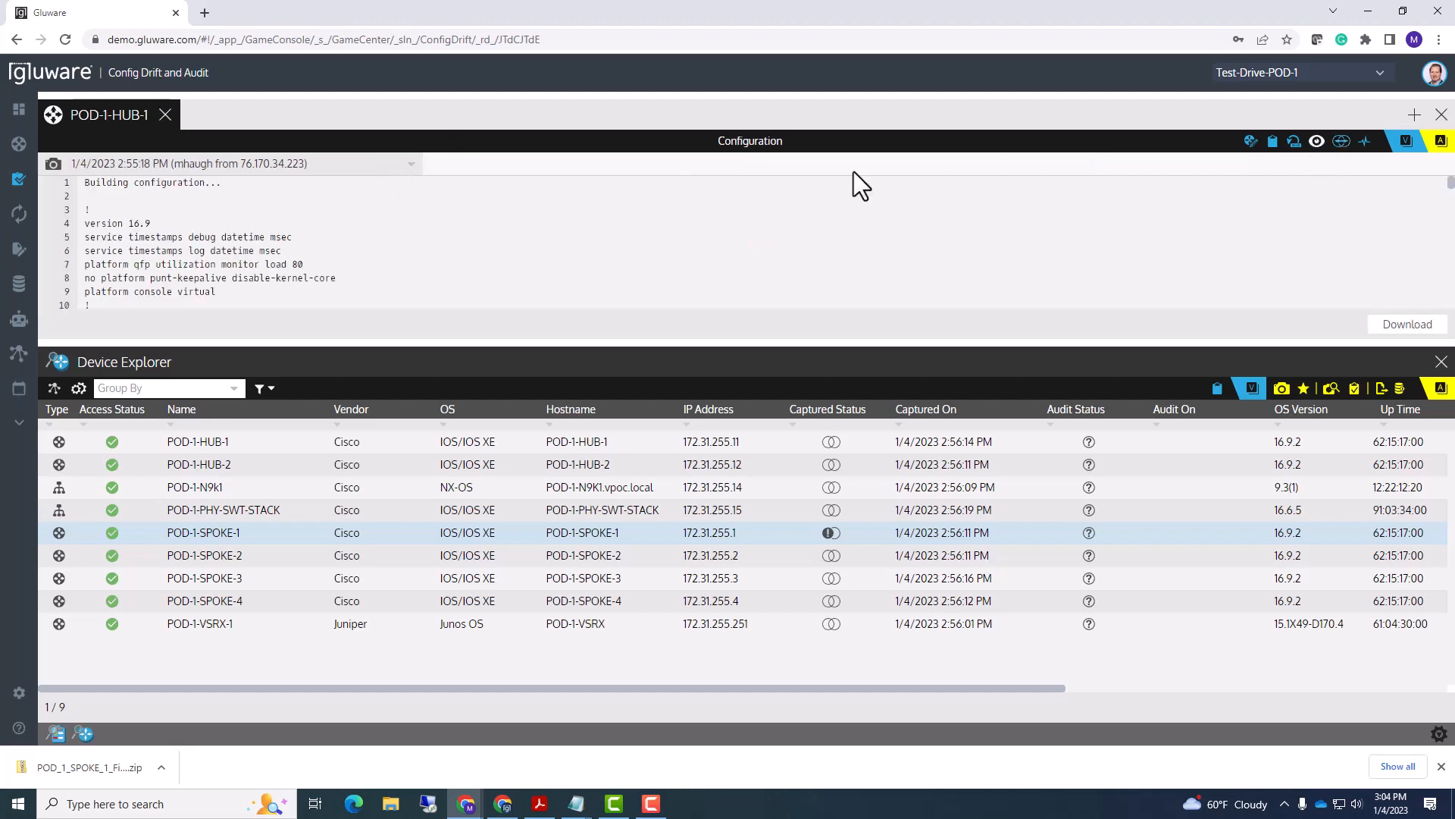
{"action": "mouse_move", "coordinate": [1416, 144]}
{"action": "left_click_drag", "start_coordinate": [357, 340], "coordinate": [356, 306]}
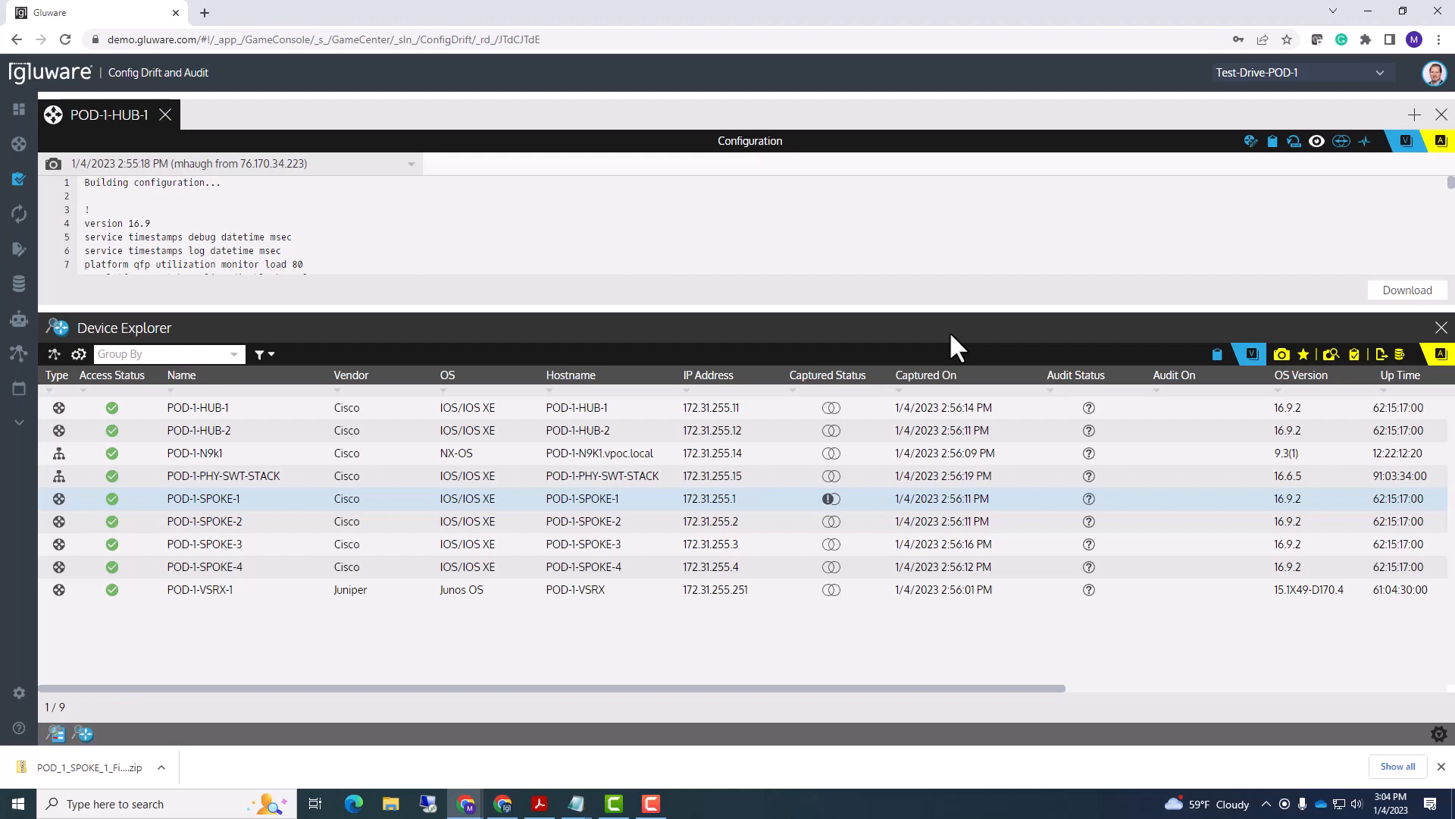
{"action": "left_click", "coordinate": [651, 804]}
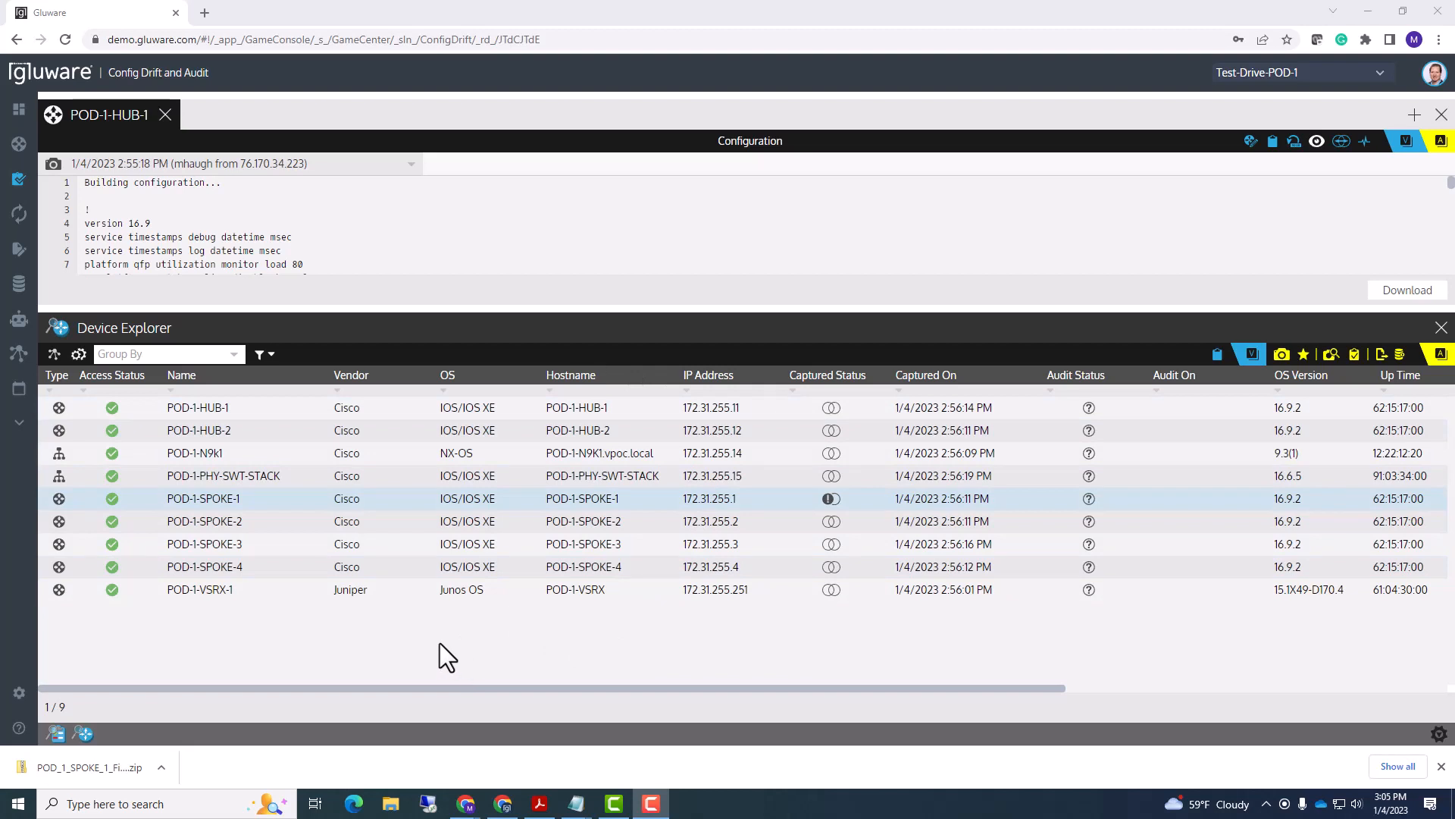
- Open the Audit and Drift Alerts card from the Dashboard Library
{"action": "mouse_move", "coordinate": [30, 121]}
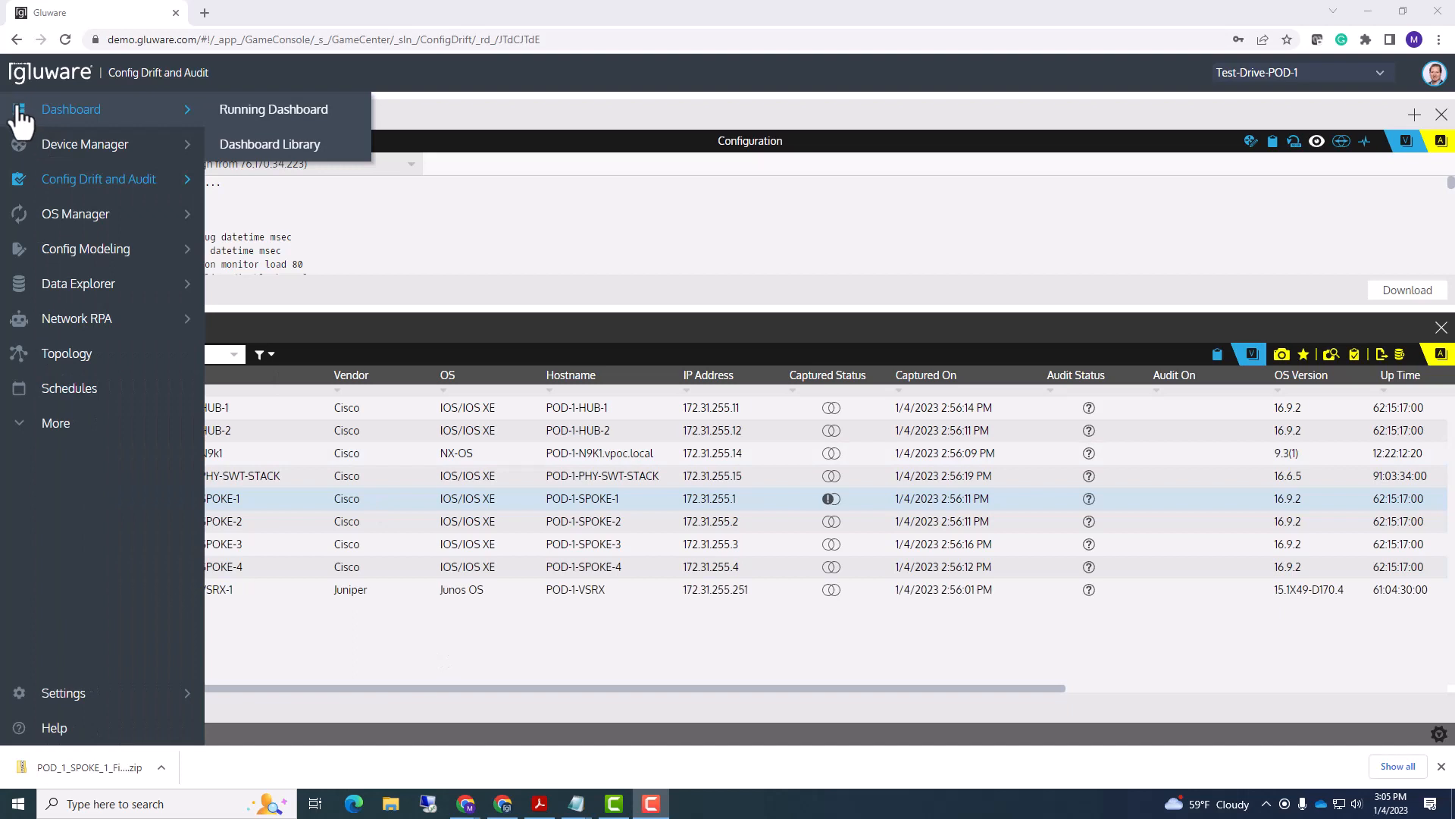
{"action": "left_click", "coordinate": [88, 115]}
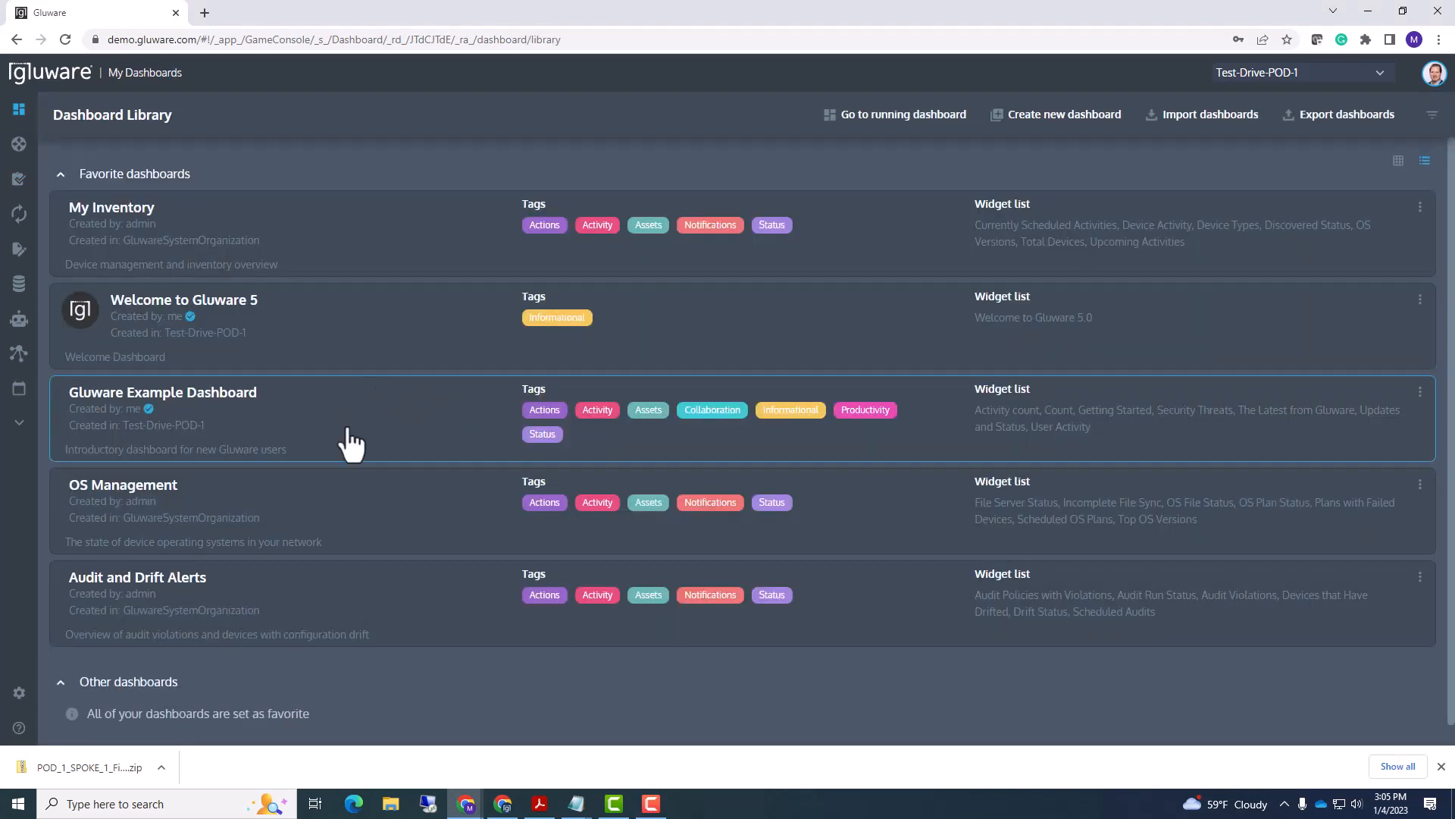
{"action": "scroll", "coordinate": [334, 444], "scroll_direction": "down", "scroll_amount": 1}
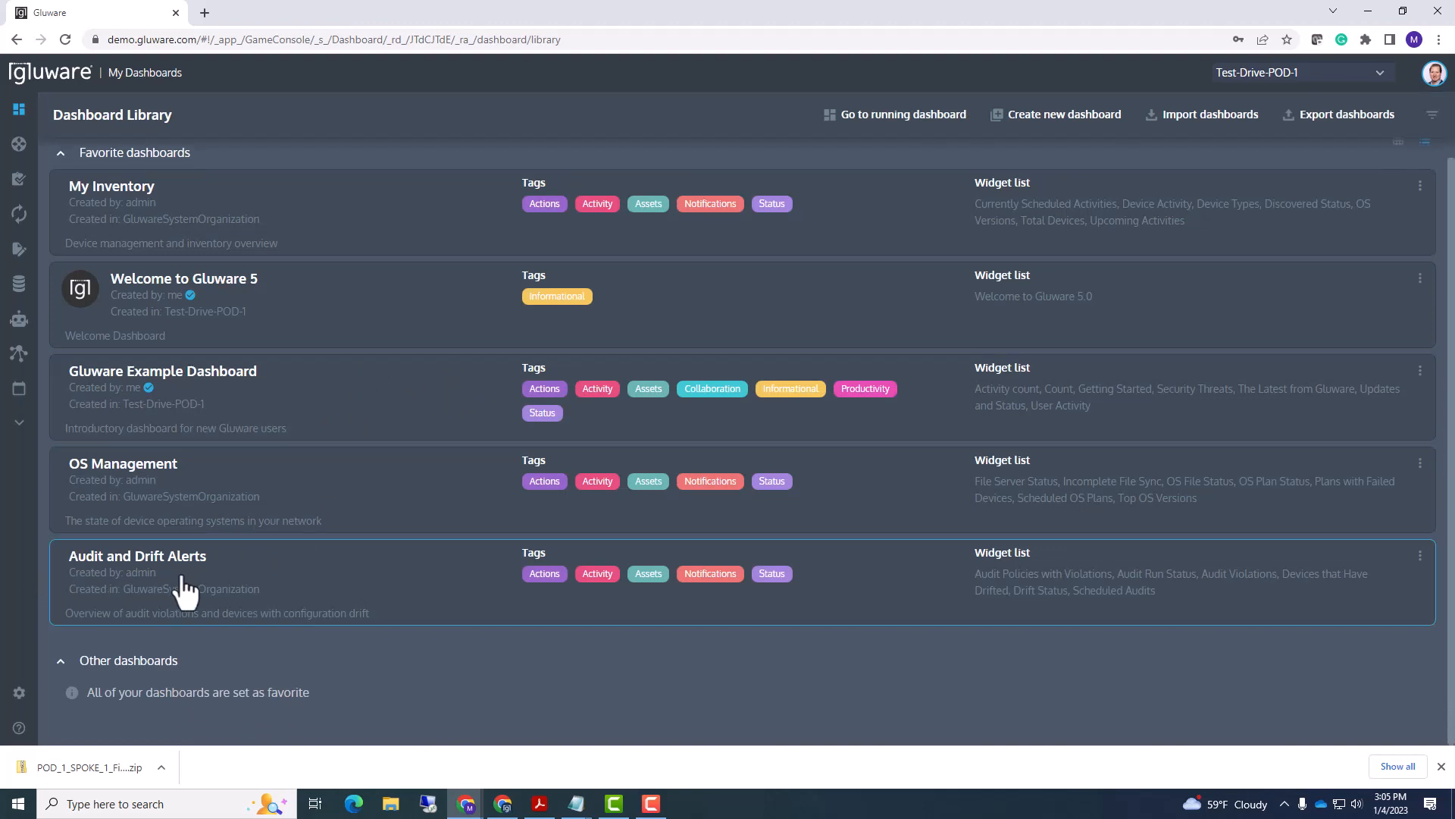
{"action": "left_click", "coordinate": [280, 588]}
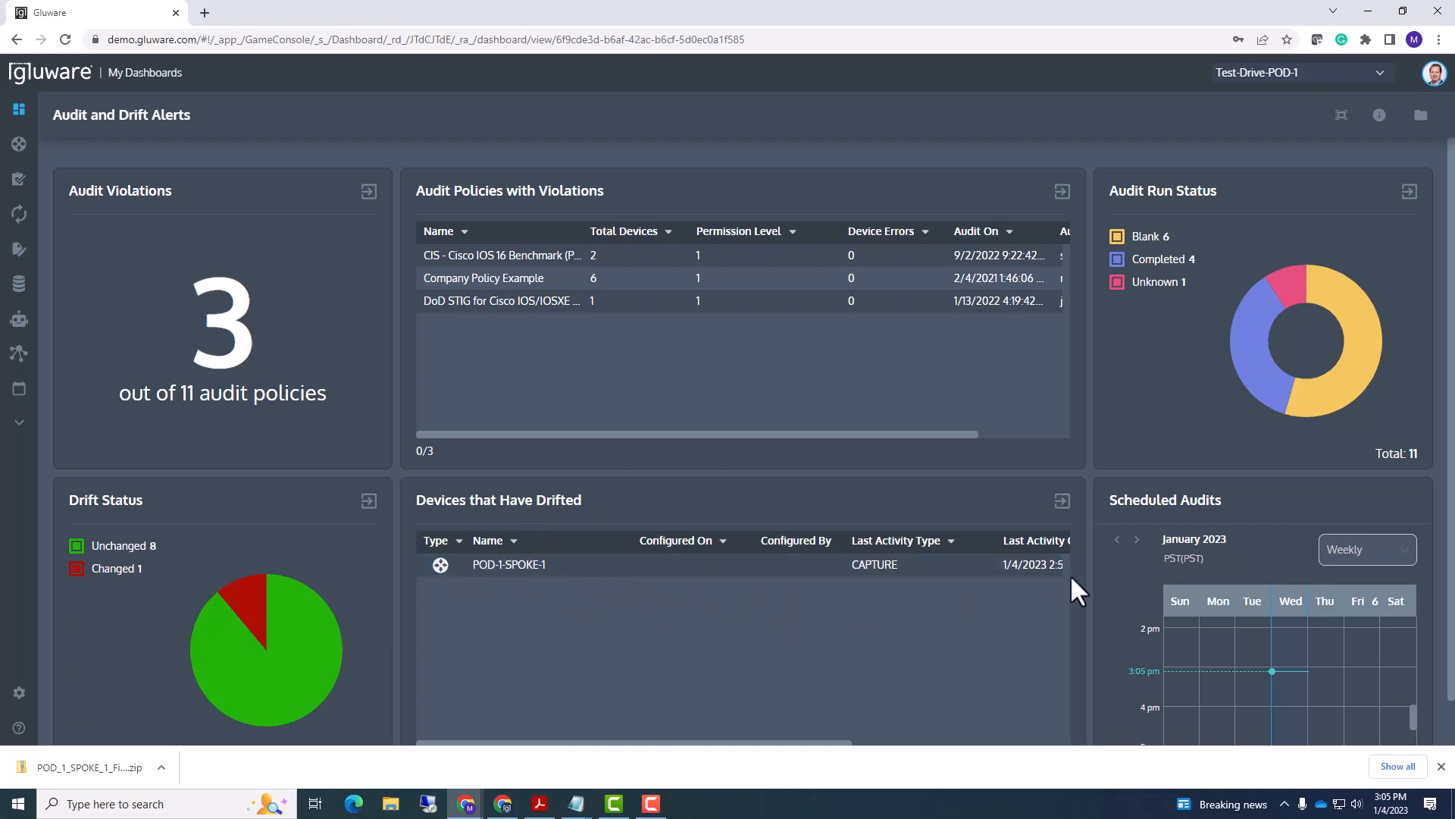
{"action": "scroll", "coordinate": [1097, 569], "scroll_direction": "down", "scroll_amount": 1}
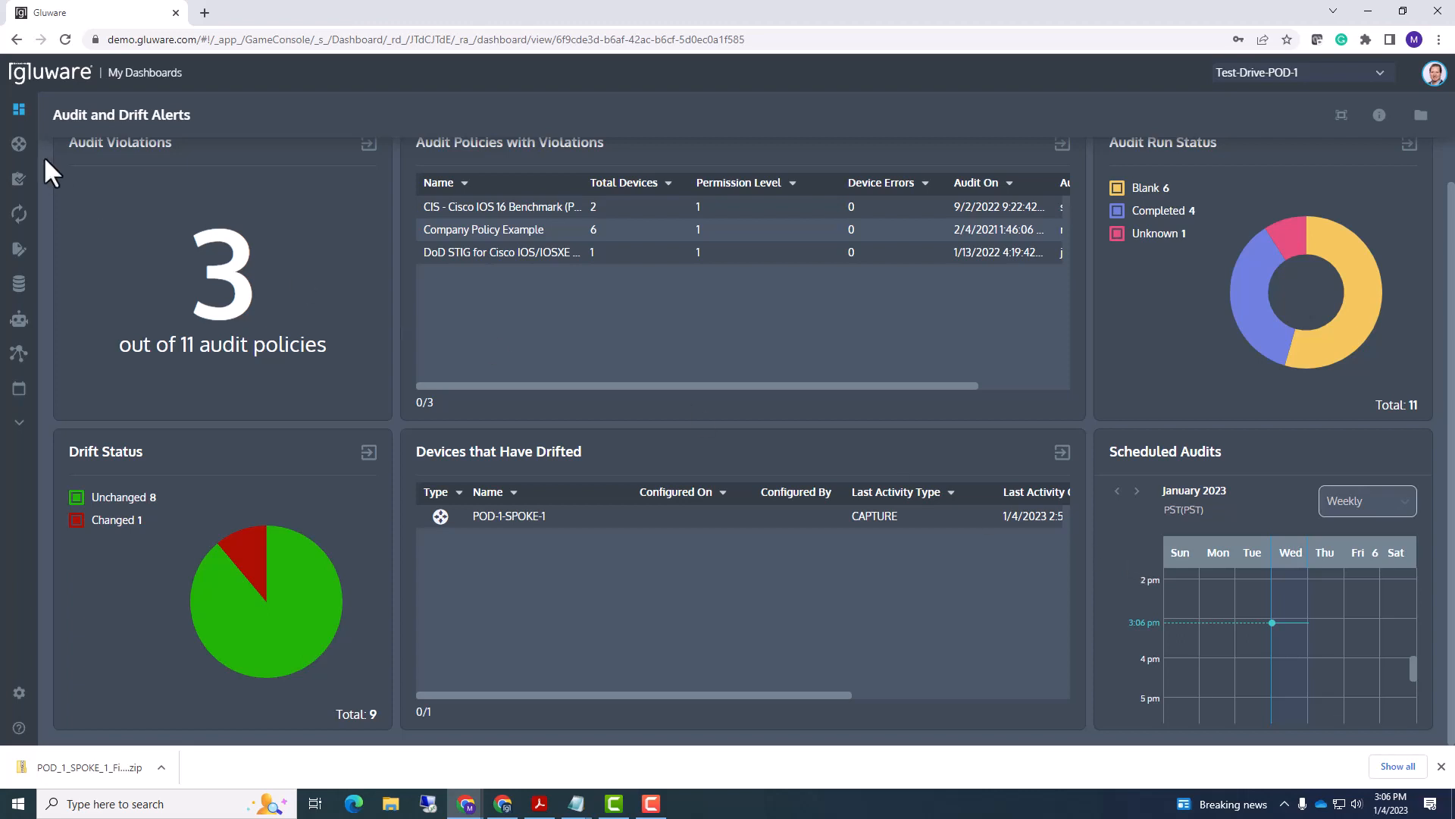
- Open Data Explorer's Template Library, switch to Device Explorer, and select all nine POD-1 devices
{"action": "mouse_move", "coordinate": [37, 161]}
{"action": "mouse_move", "coordinate": [55, 284]}
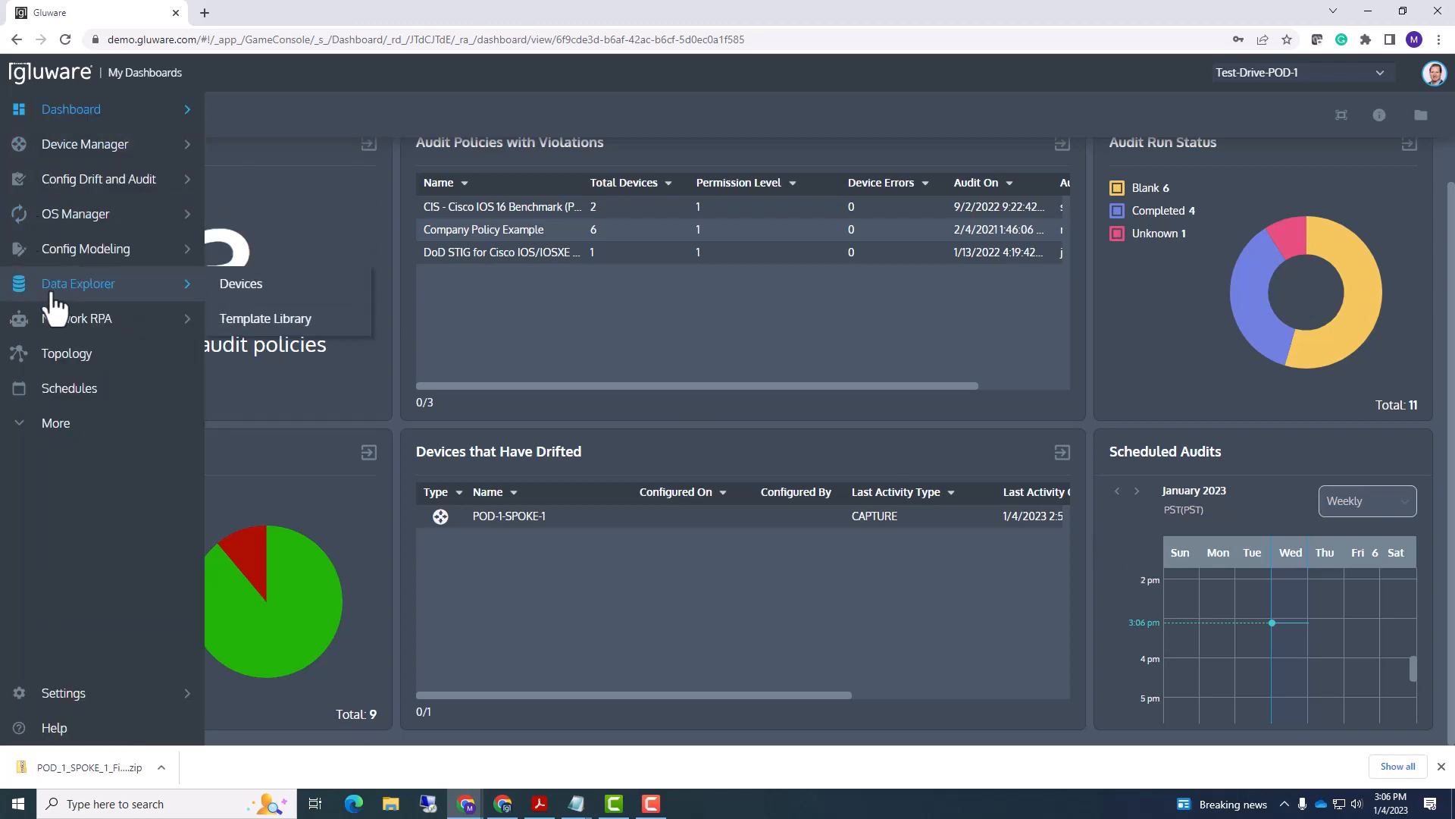
{"action": "left_click", "coordinate": [241, 321]}
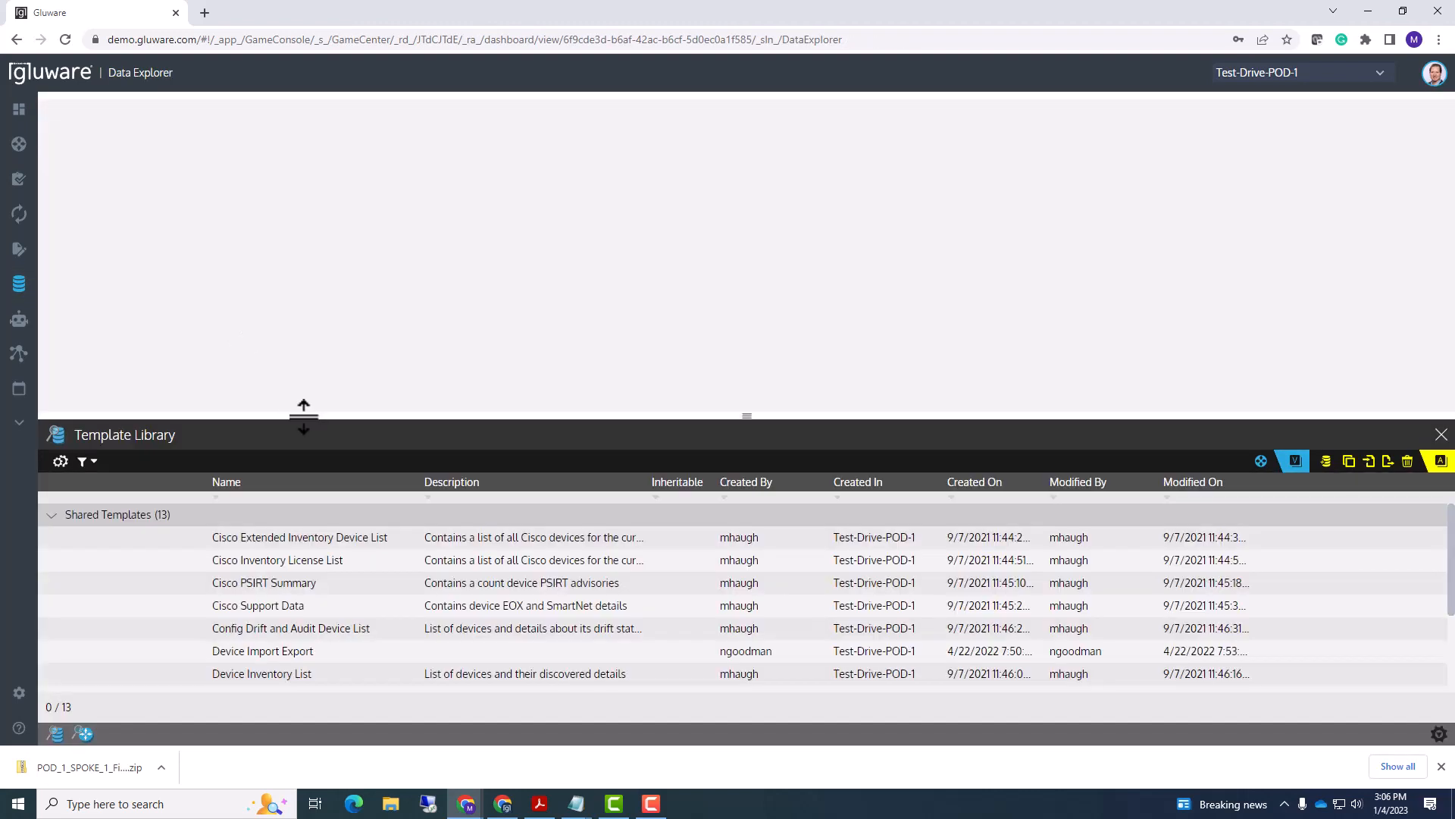
{"action": "left_click_drag", "start_coordinate": [303, 416], "coordinate": [312, 273]}
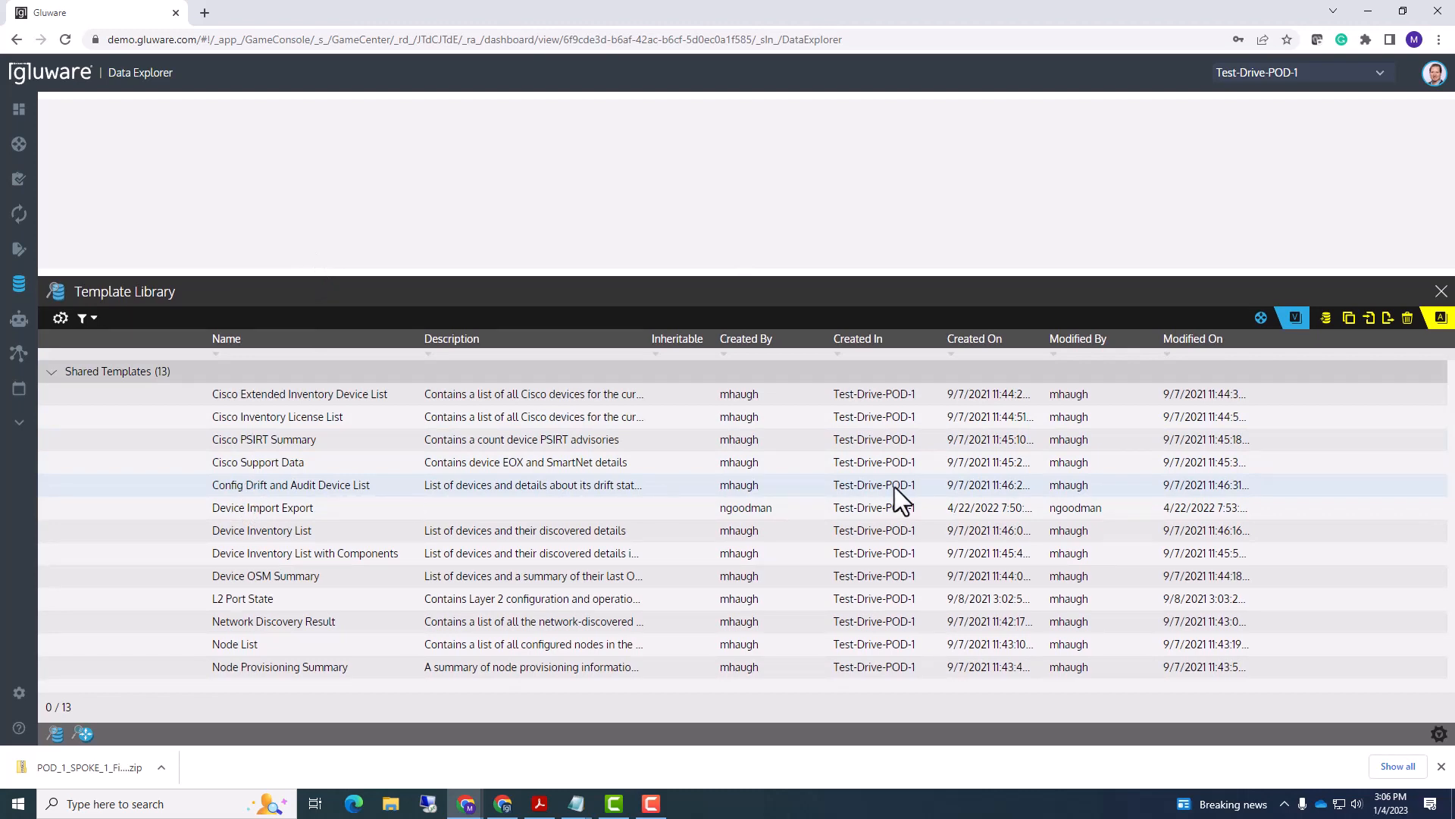
{"action": "left_click", "coordinate": [1260, 319]}
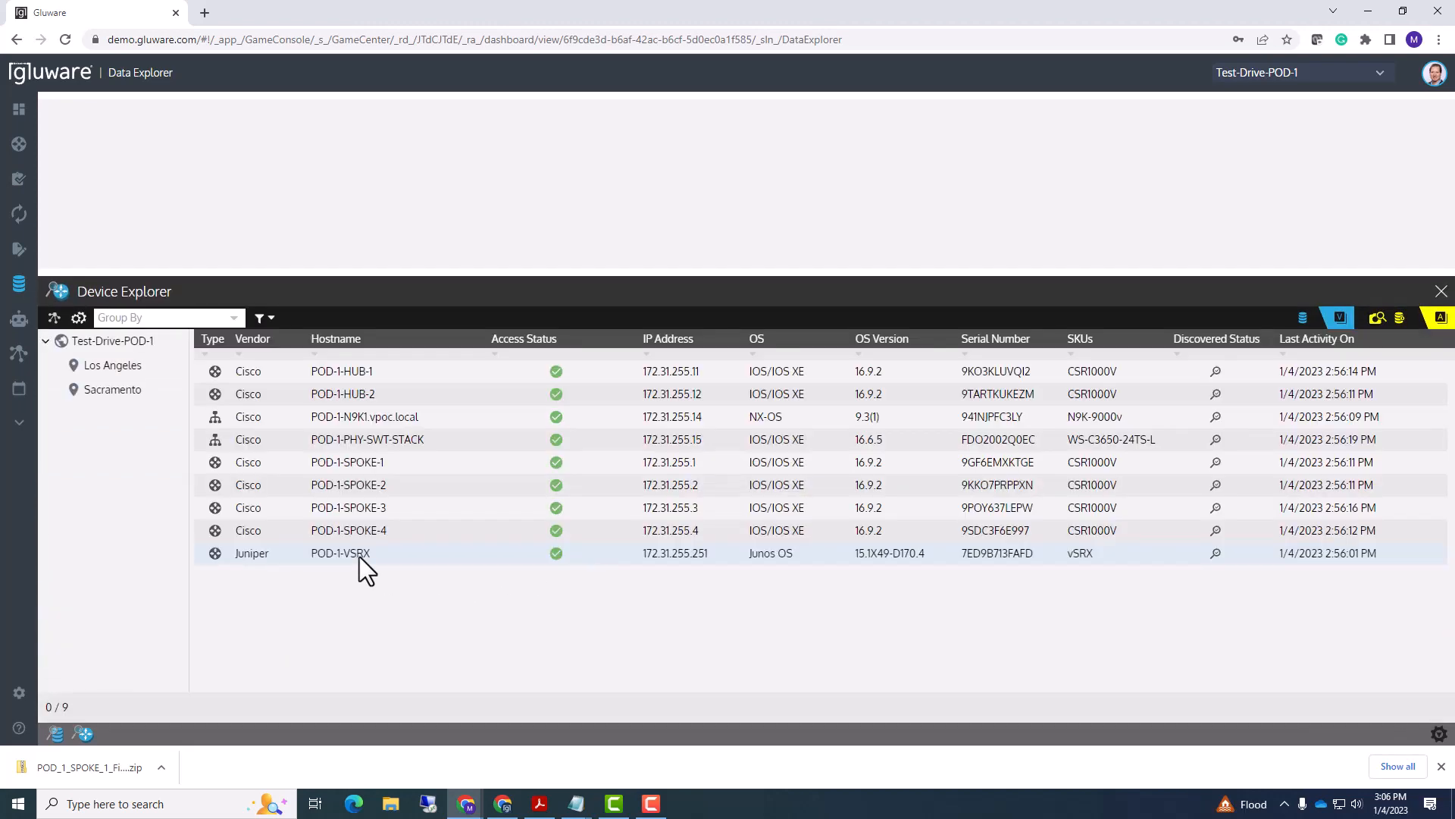
{"action": "key", "text": "ctrl+a"}
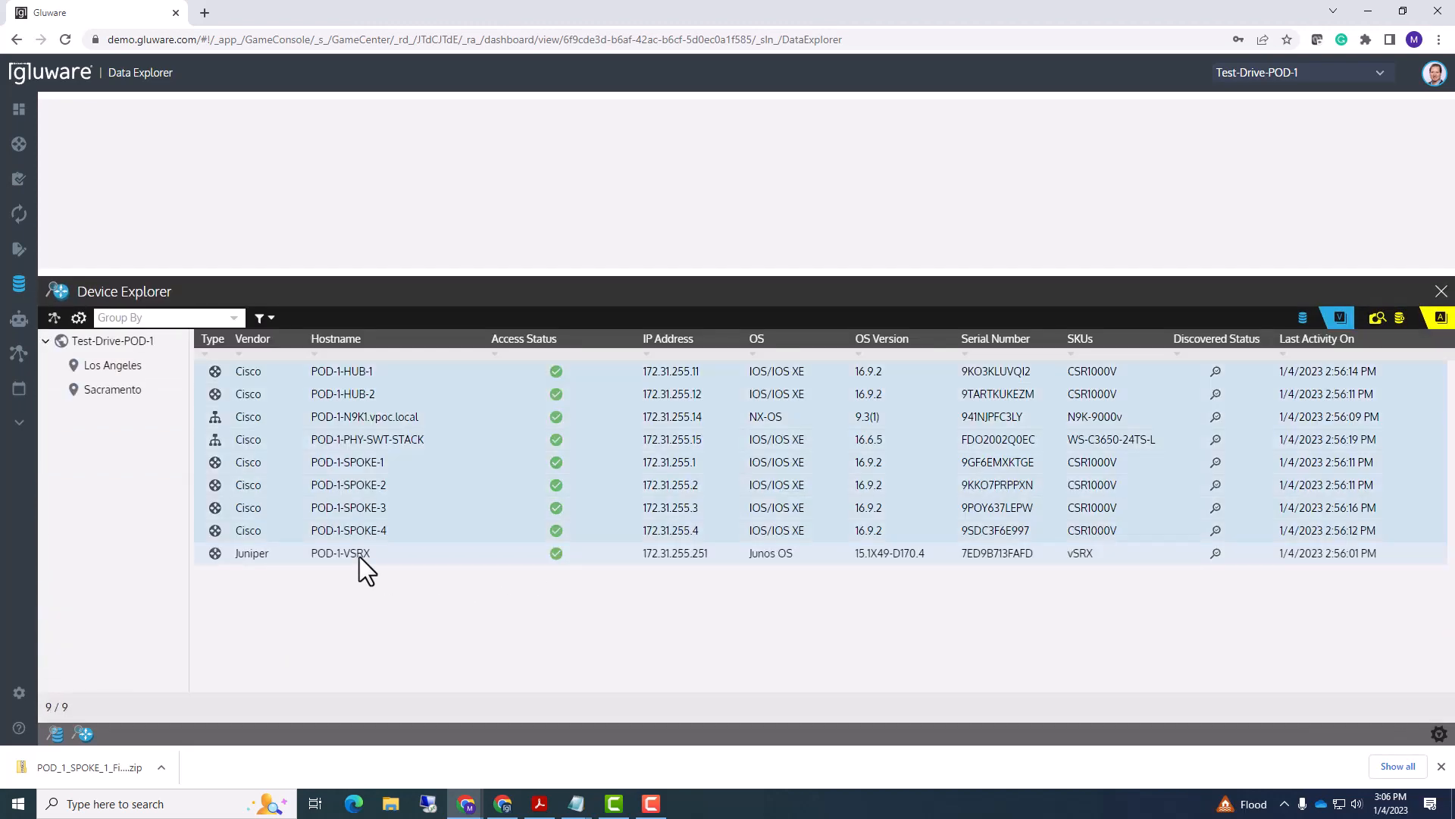
- Run the Config Drift and Audit Device List template on the nine selected devices
{"action": "left_click", "coordinate": [1400, 317]}
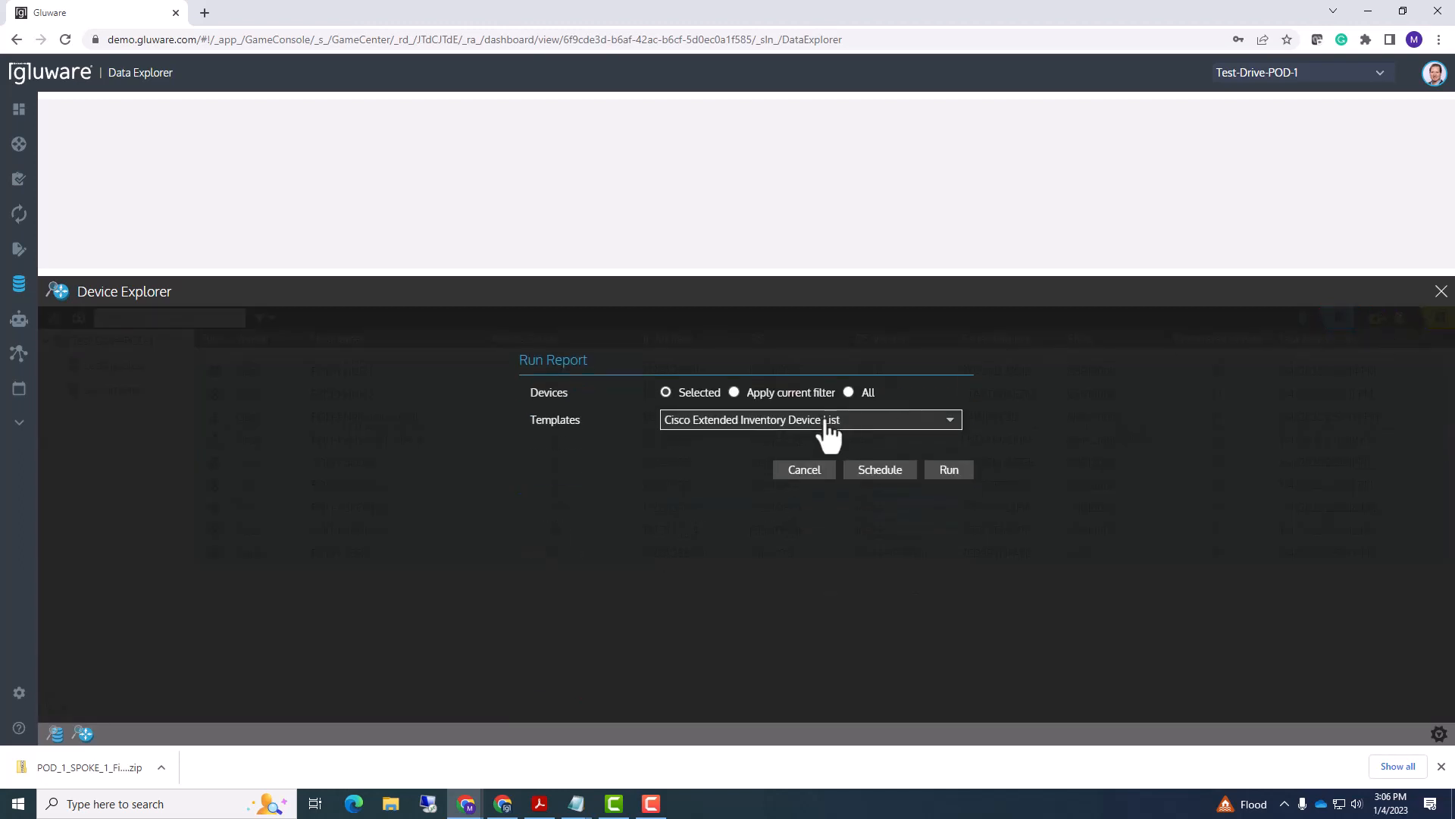
{"action": "left_click", "coordinate": [830, 425]}
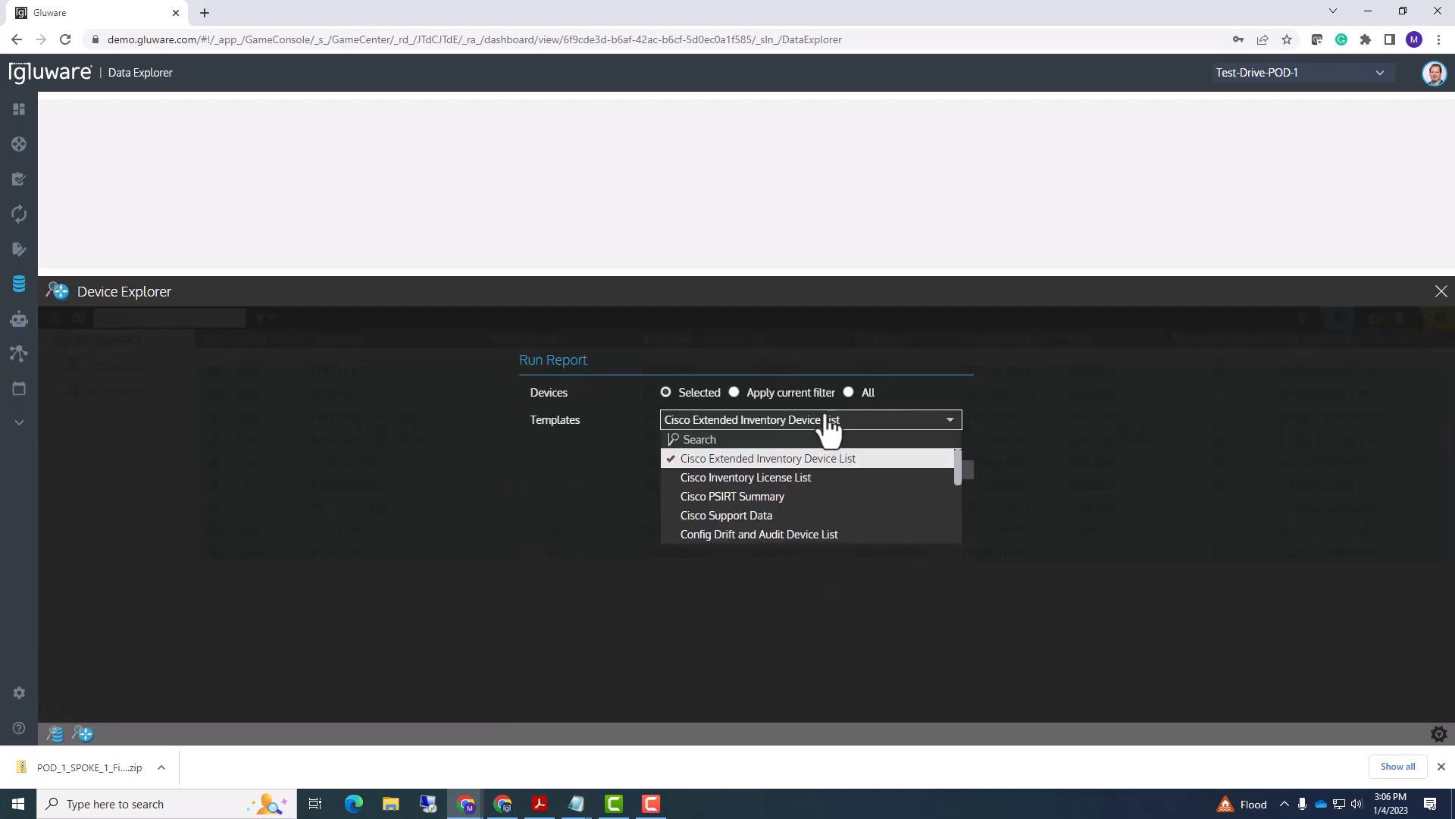
{"action": "left_click", "coordinate": [749, 536]}
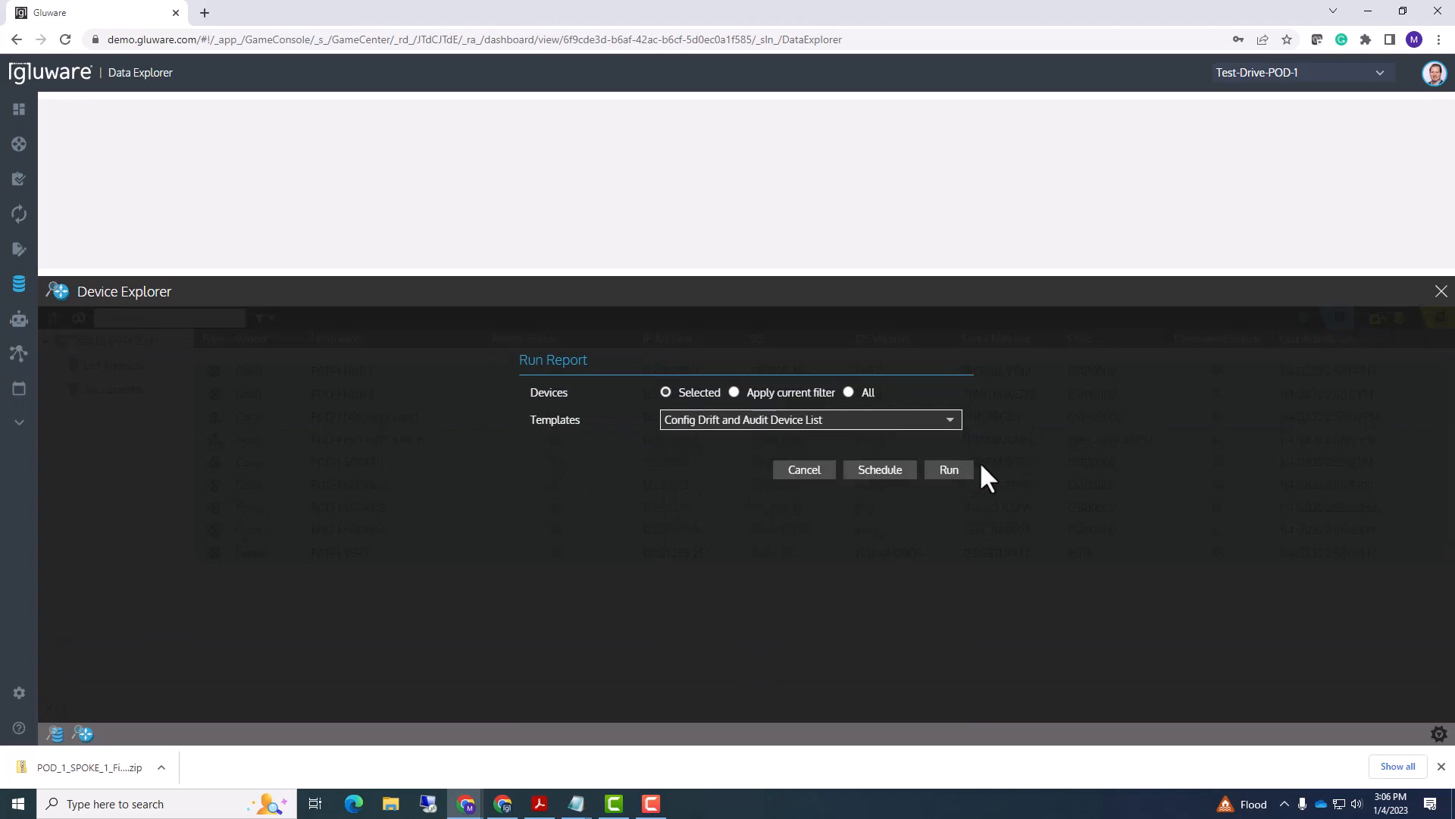
{"action": "left_click", "coordinate": [950, 471]}
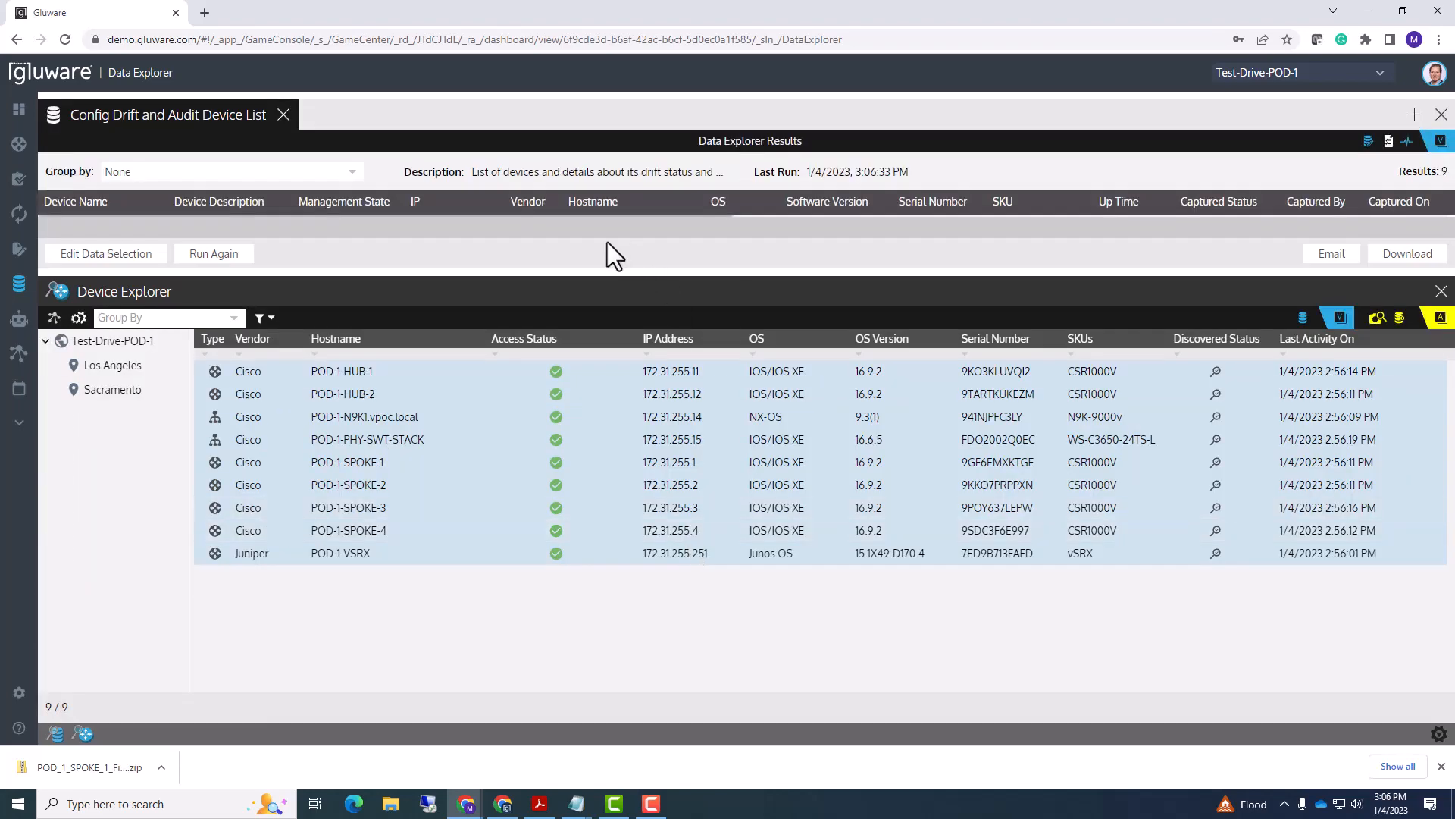
- Enlarge and scroll the results grid to review POD-1-SPOKE-1 Changed and eight devices Unchanged
{"action": "left_click_drag", "start_coordinate": [610, 270], "coordinate": [618, 576]}
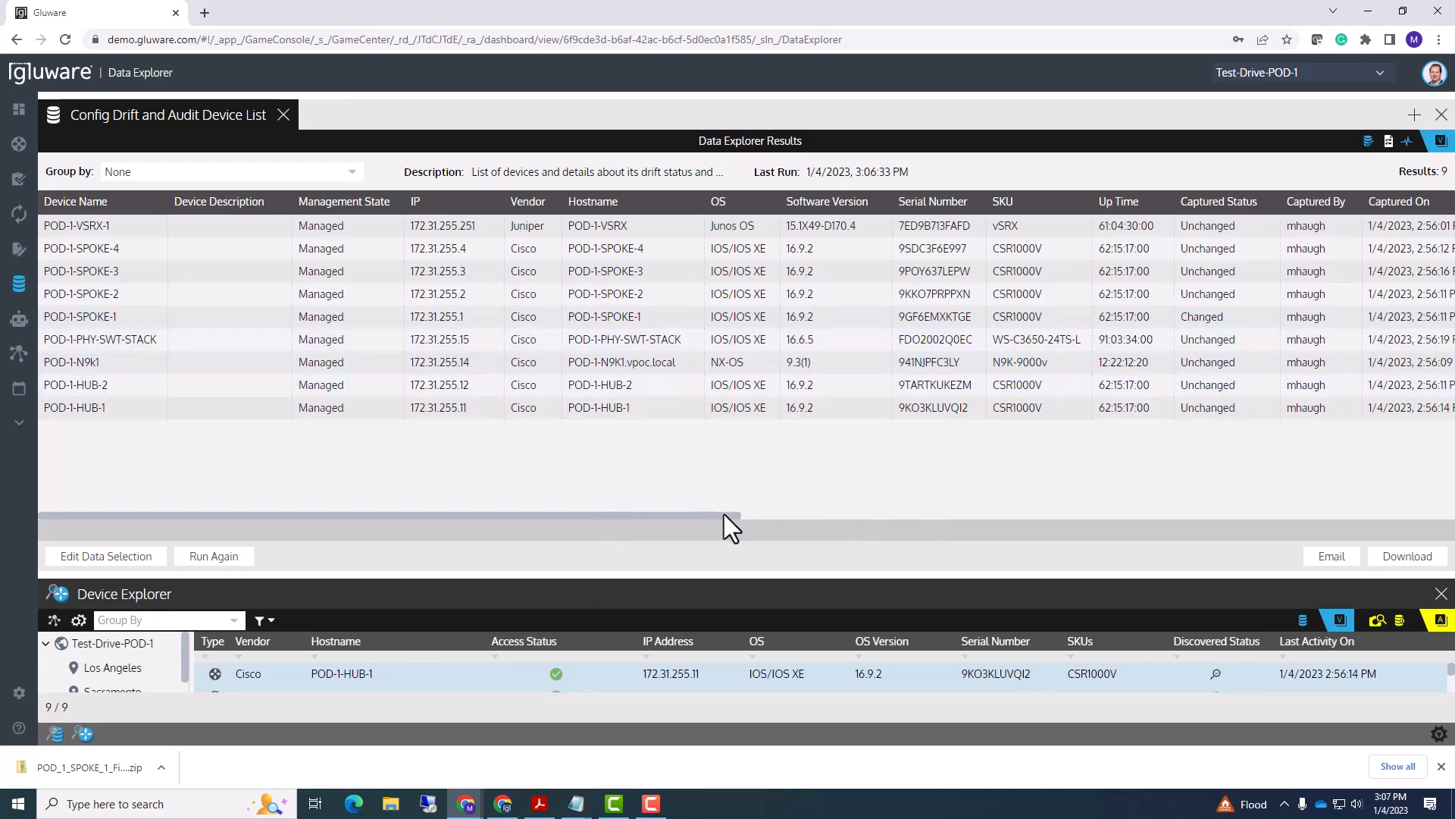
{"action": "left_click_drag", "start_coordinate": [725, 514], "coordinate": [1439, 514]}
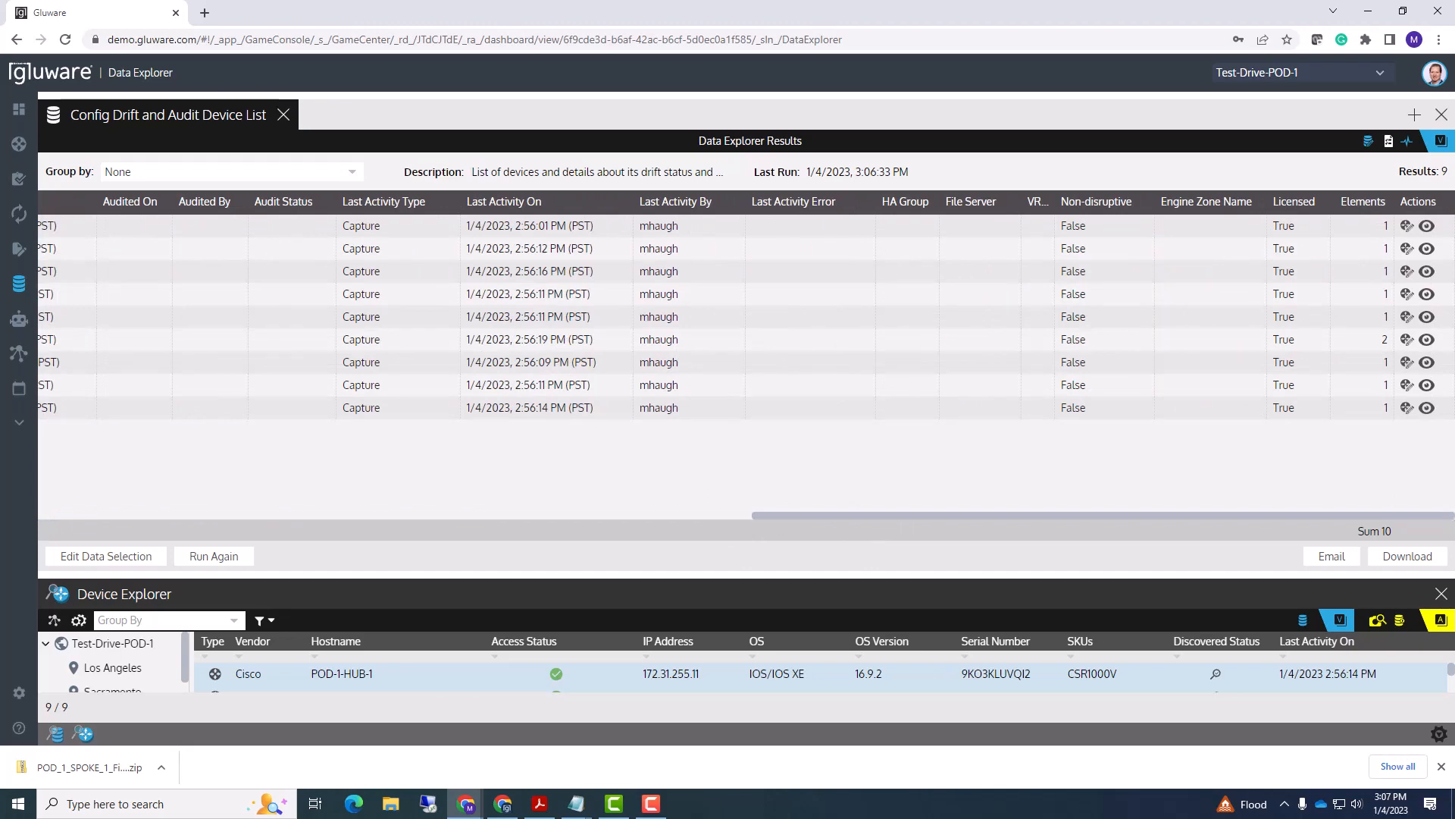
{"action": "left_click_drag", "start_coordinate": [1331, 516], "coordinate": [430, 589]}
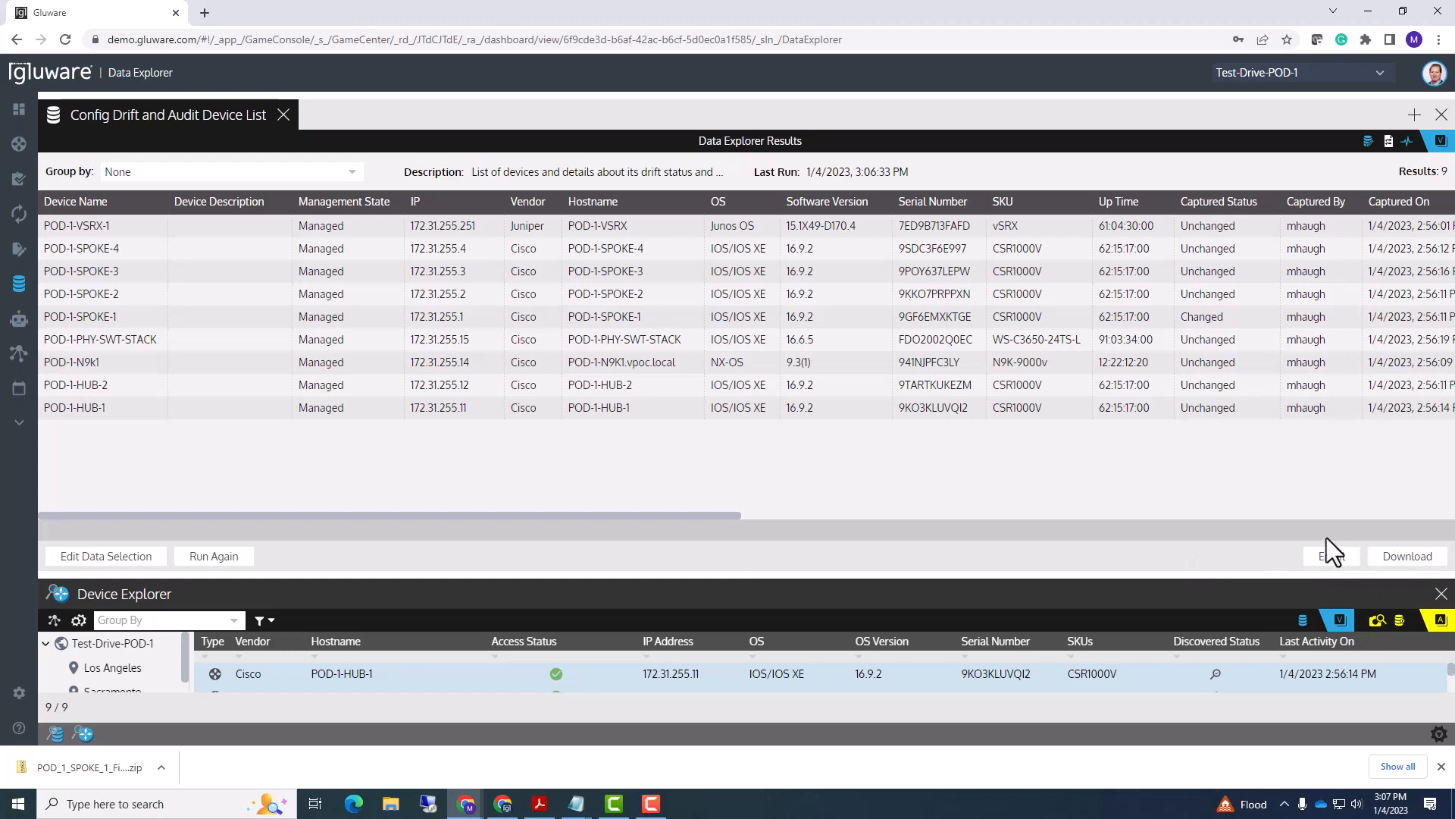
{"action": "left_click_drag", "start_coordinate": [582, 577], "coordinate": [545, 376]}
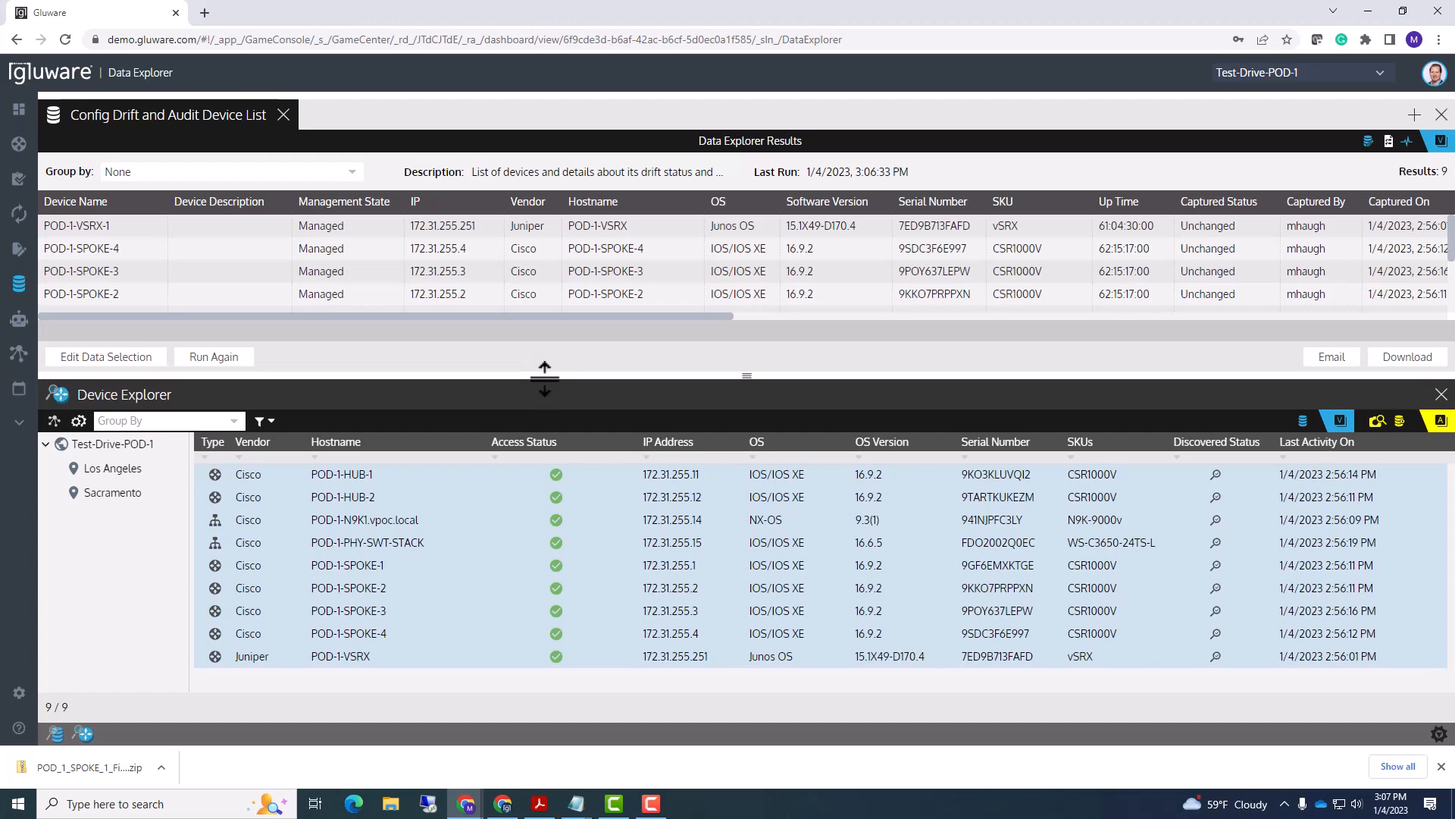